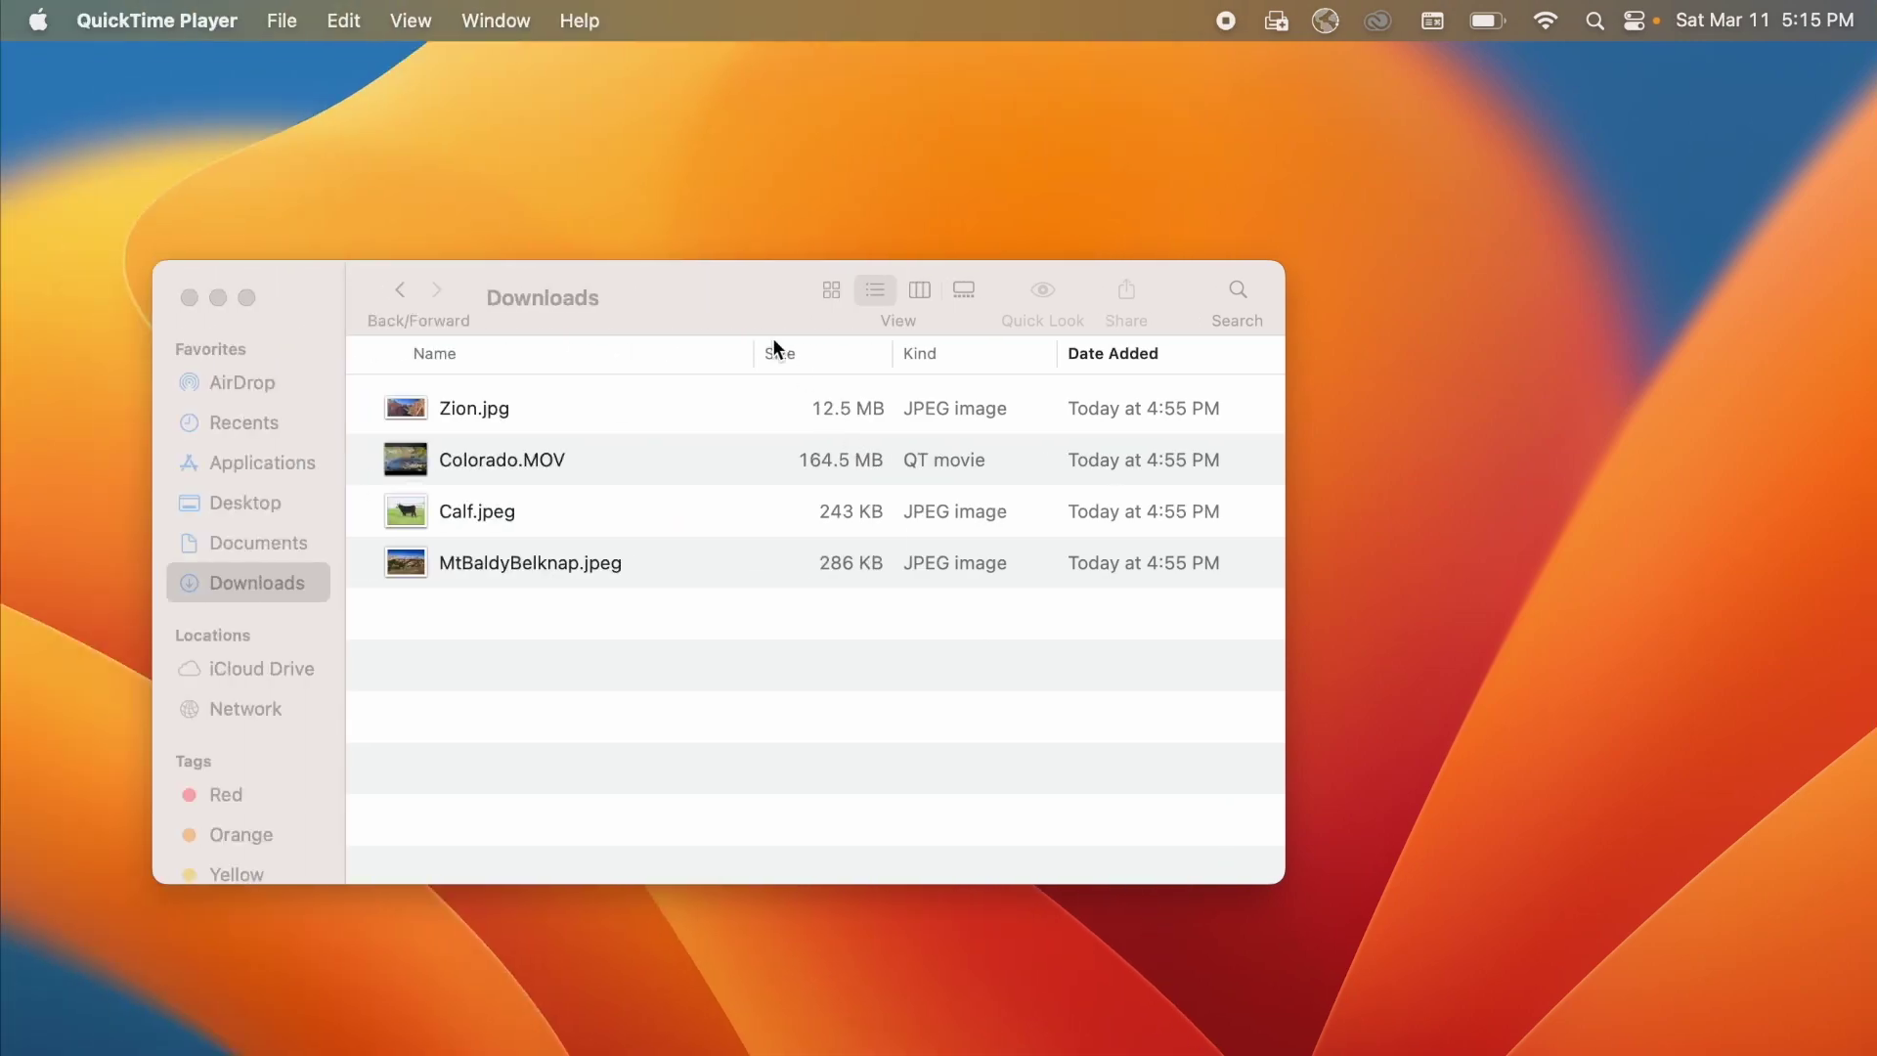
Step: Bring the Finder Downloads window with Zion.jpg, Colorado.MOV, Calf.jpeg and MtBaldyBelknap.jpeg to the front
left_click(712, 303)
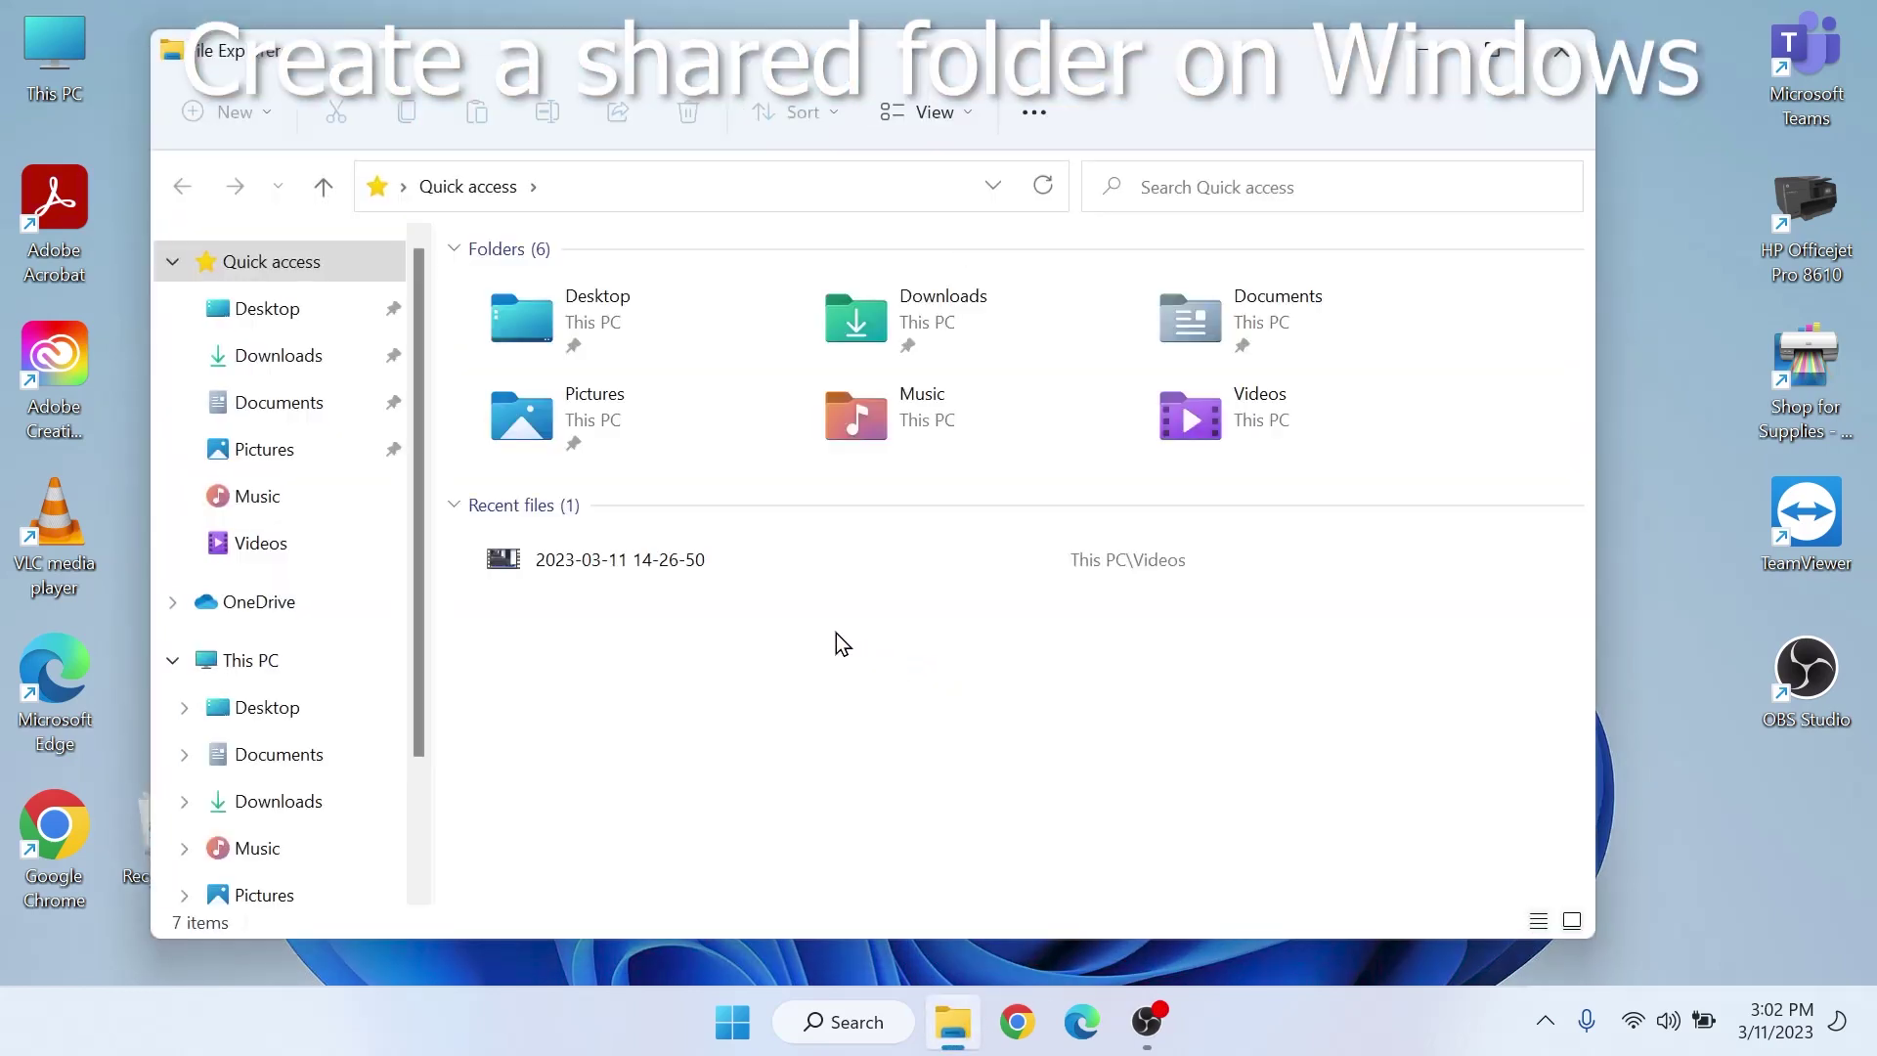
Step: Browse from This PC into OS (C:), Users > Dad, then return to the C: drive root
left_click(274, 662)
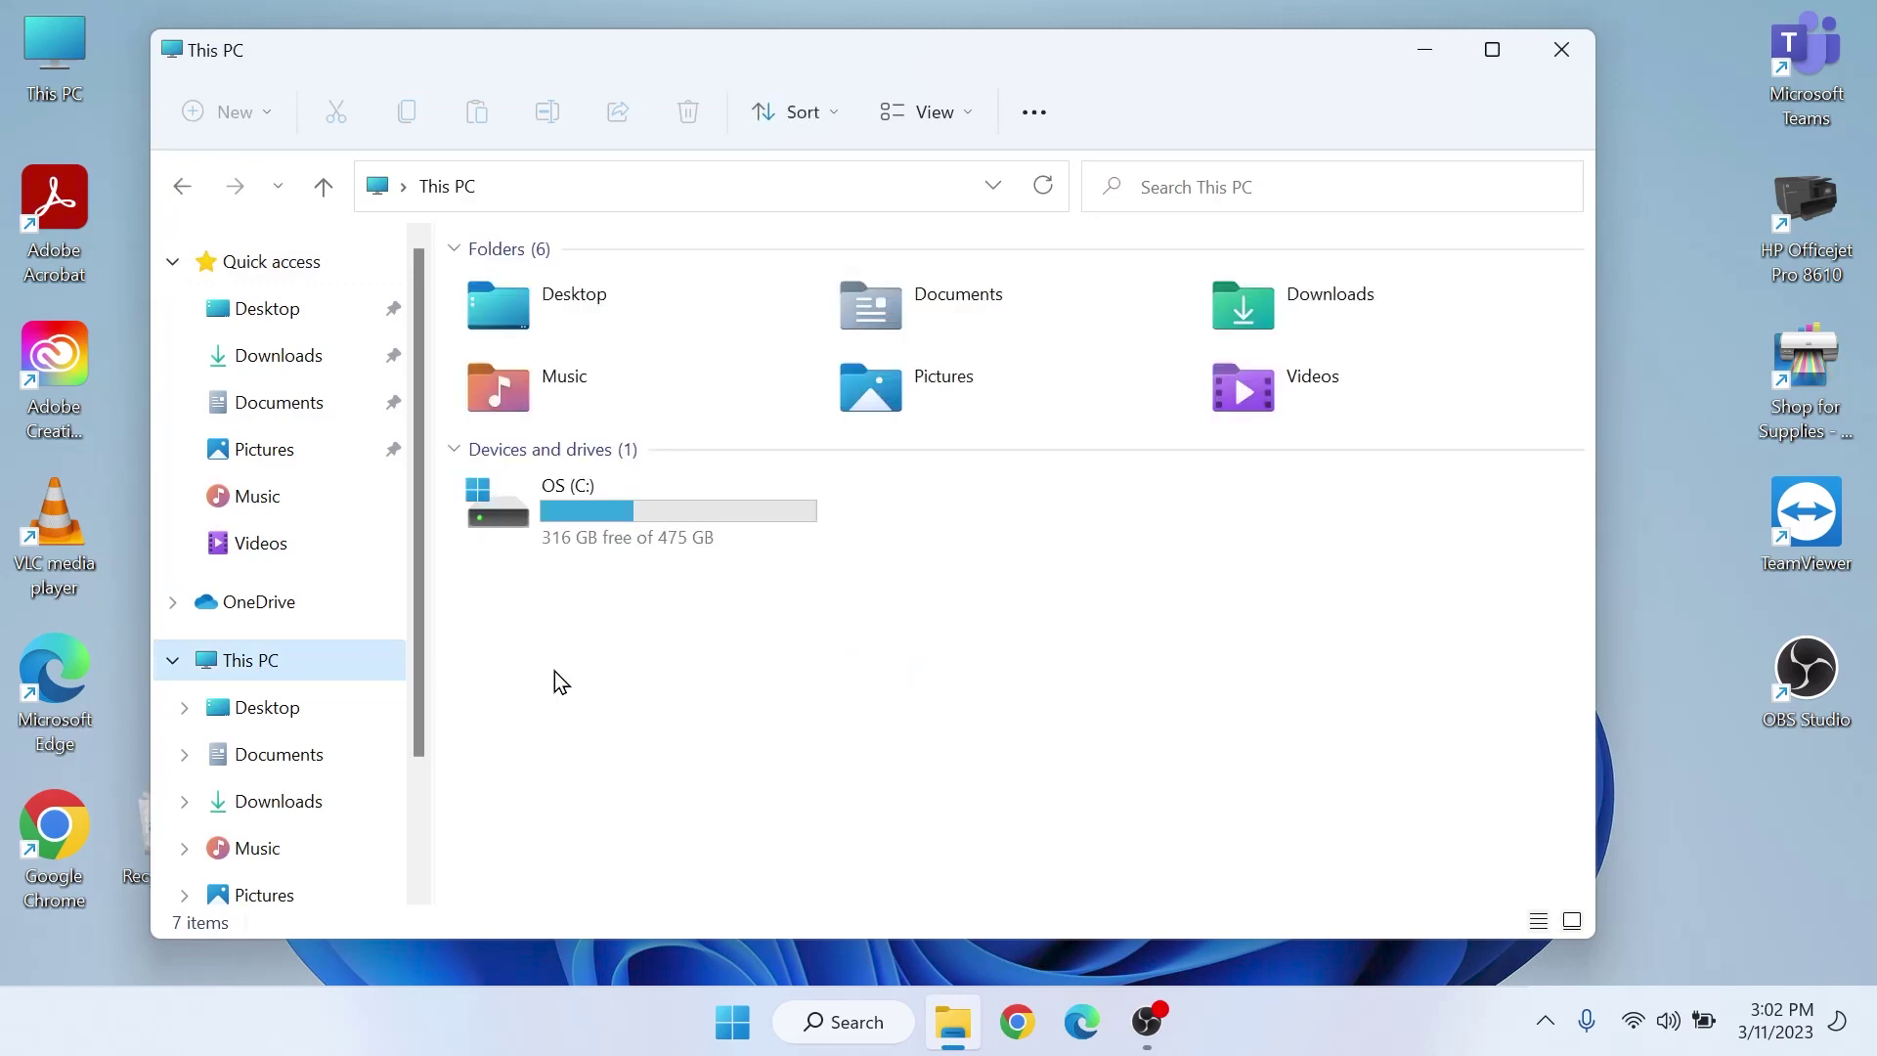
double_click(507, 516)
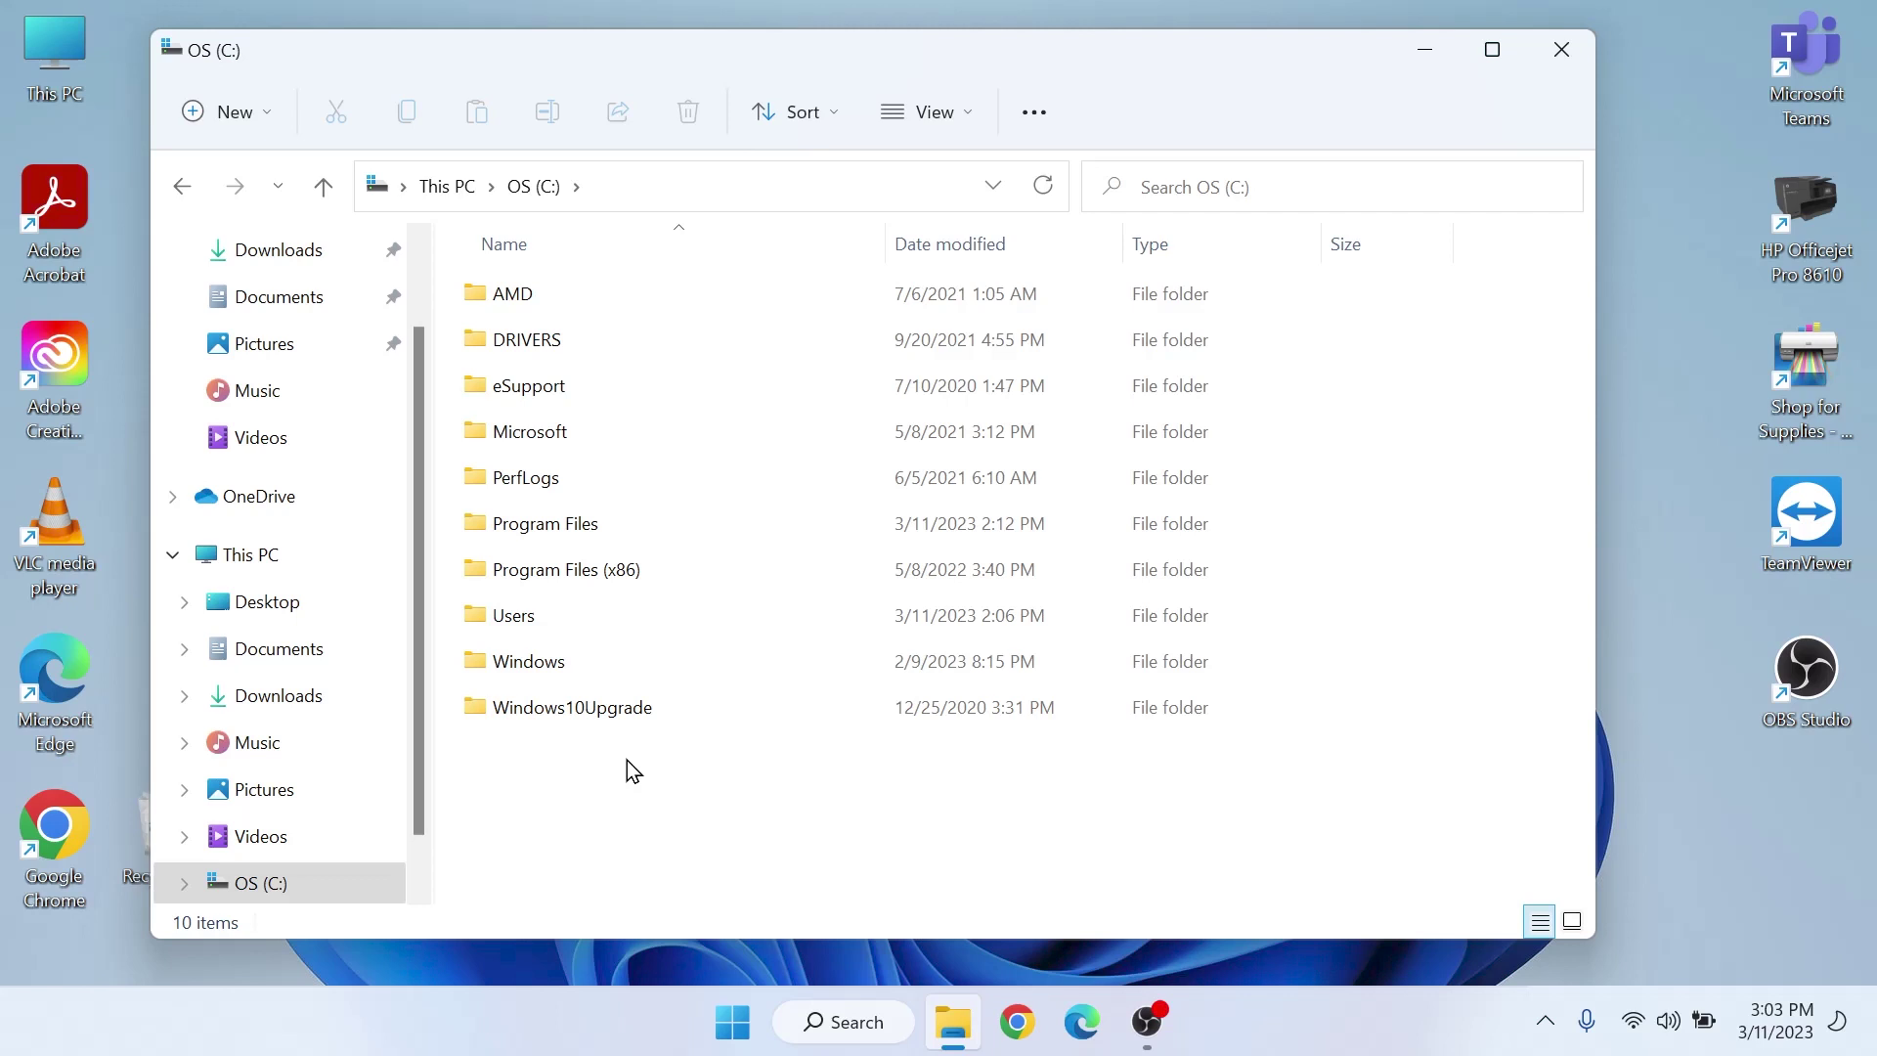
double_click(511, 620)
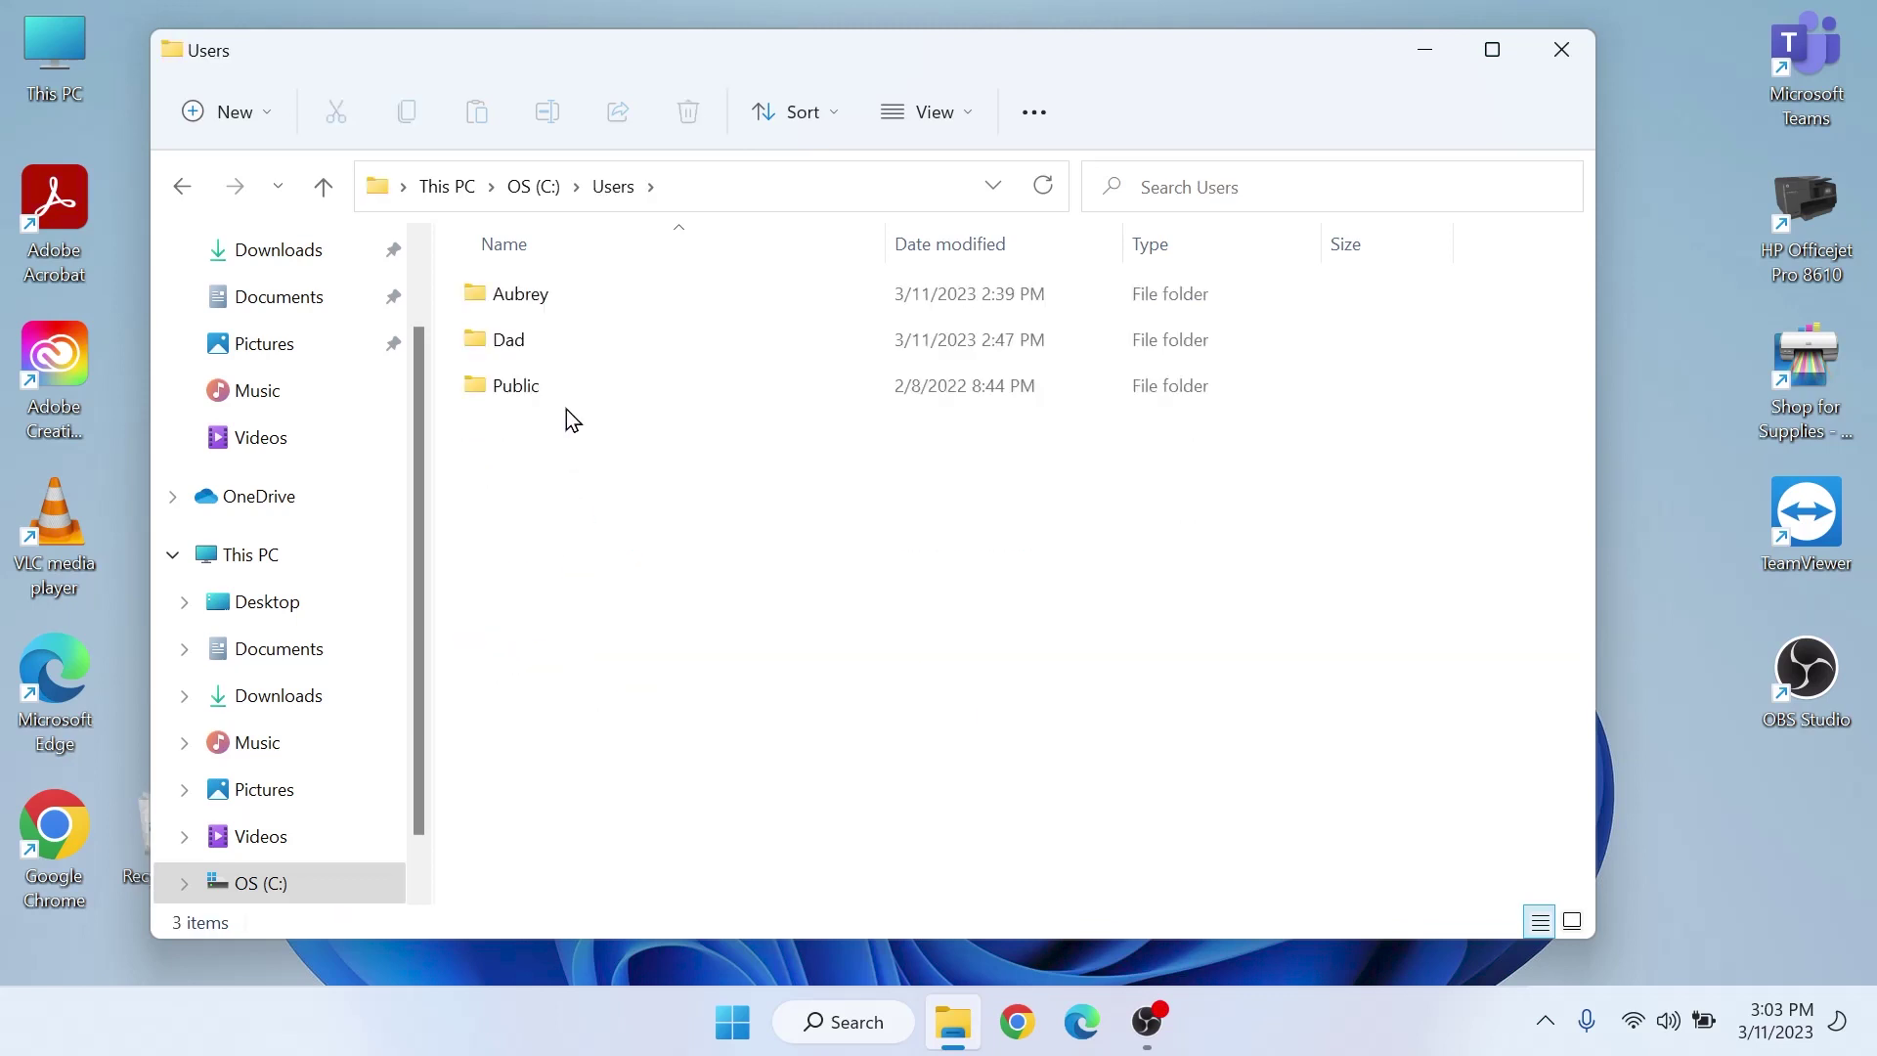
double_click(541, 349)
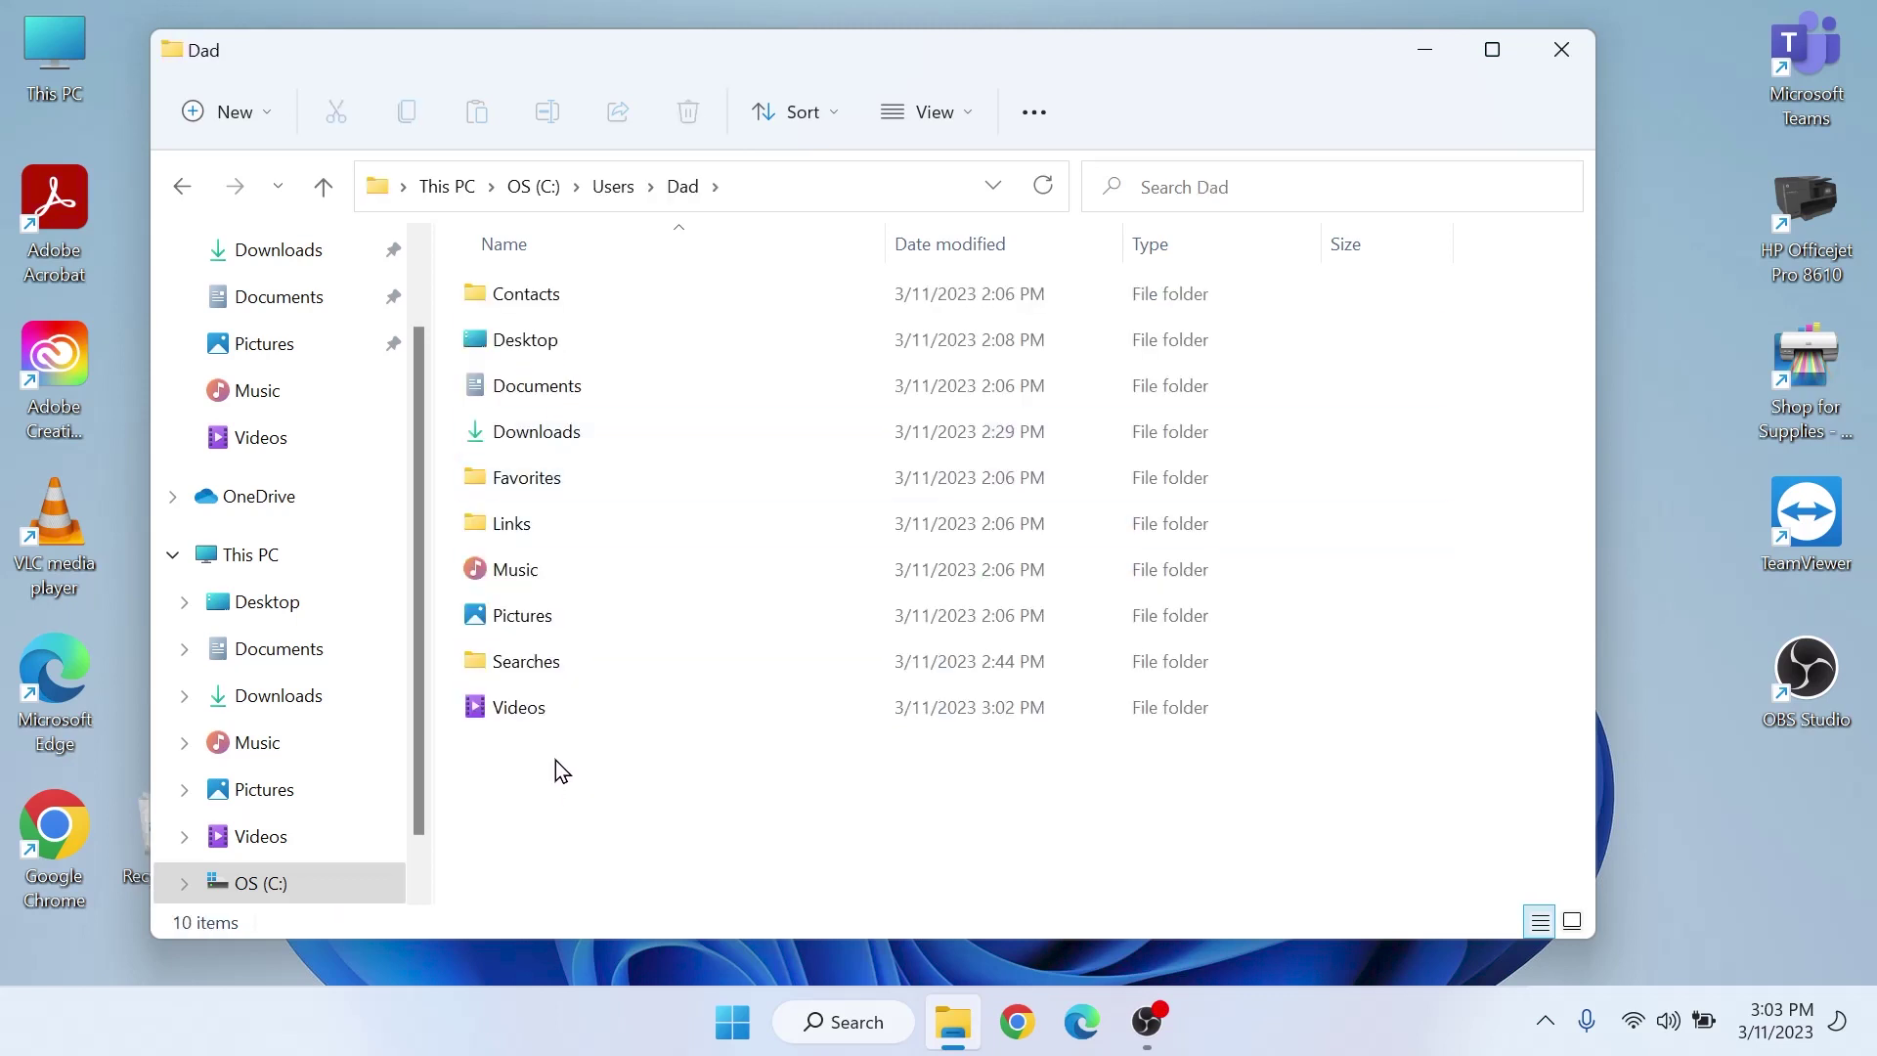
left_click(532, 186)
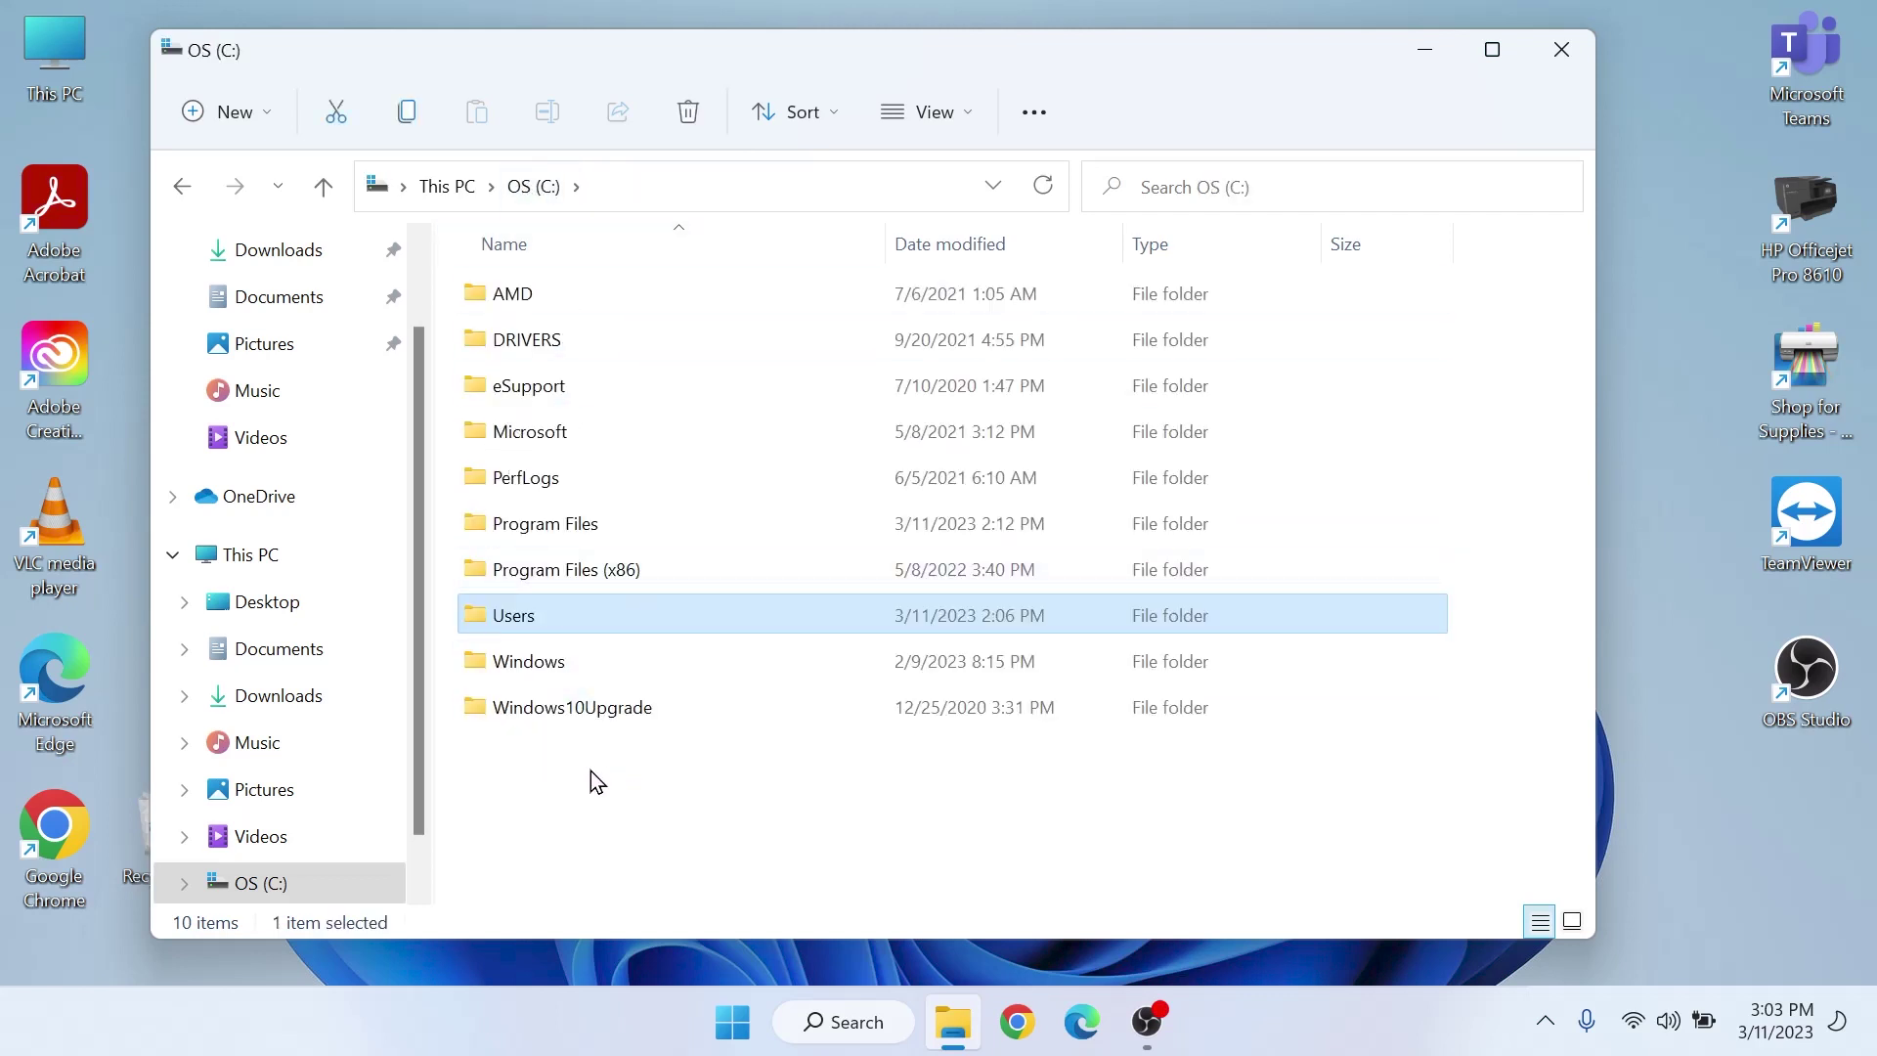
Step: Create a new folder named Share1 at the root of the C: drive
left_click(550, 773)
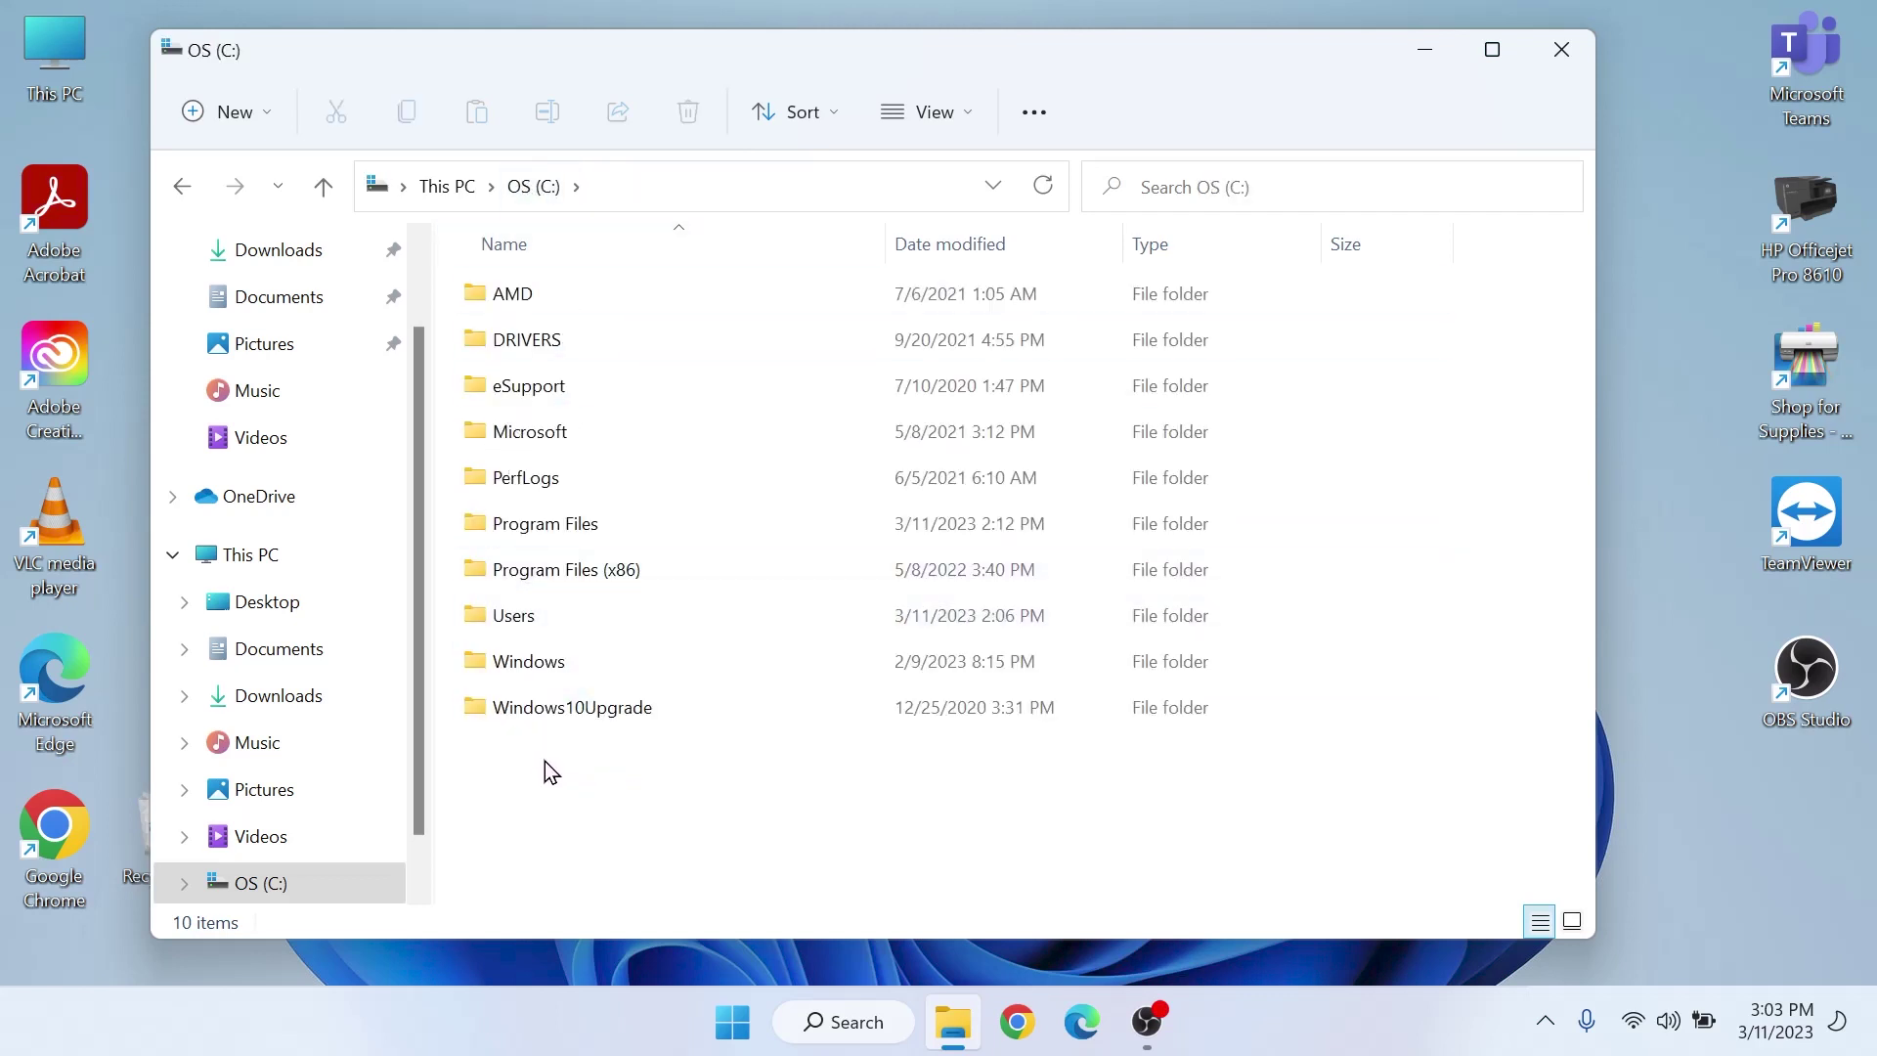
right_click(543, 769)
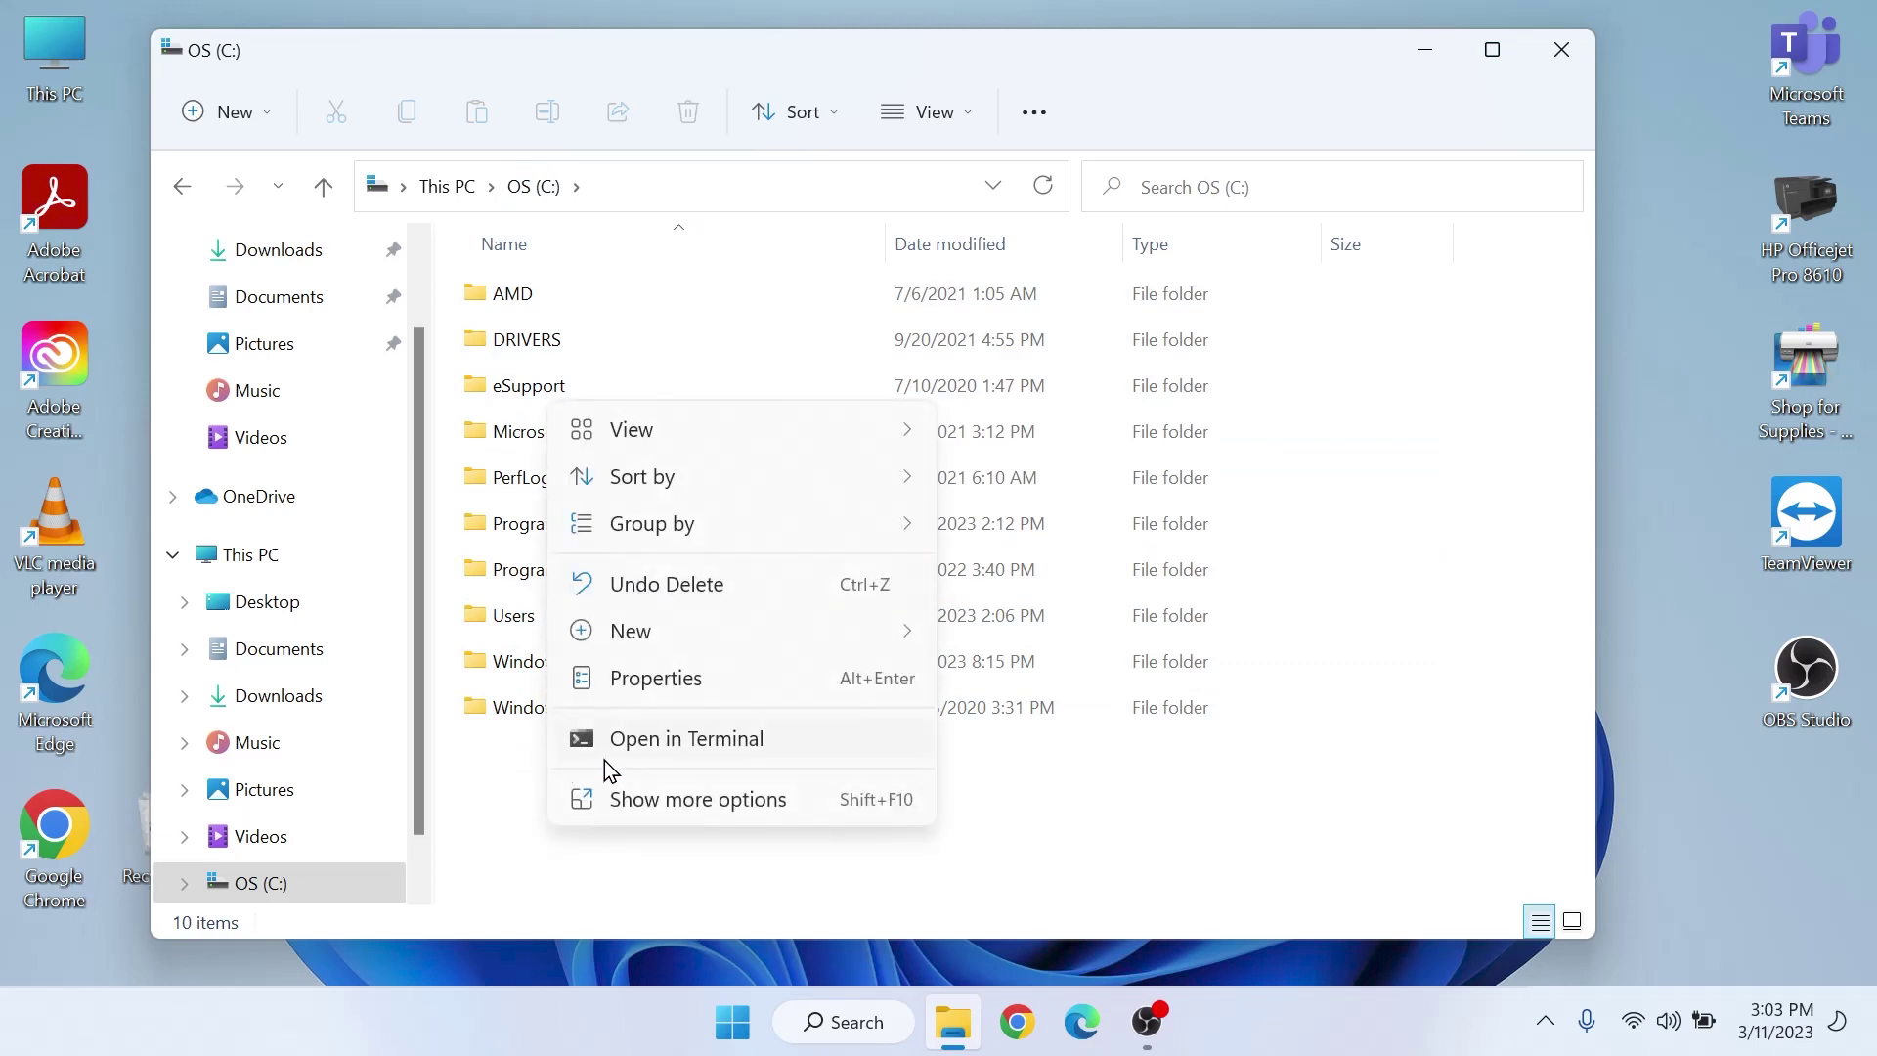
mouse_move(845, 630)
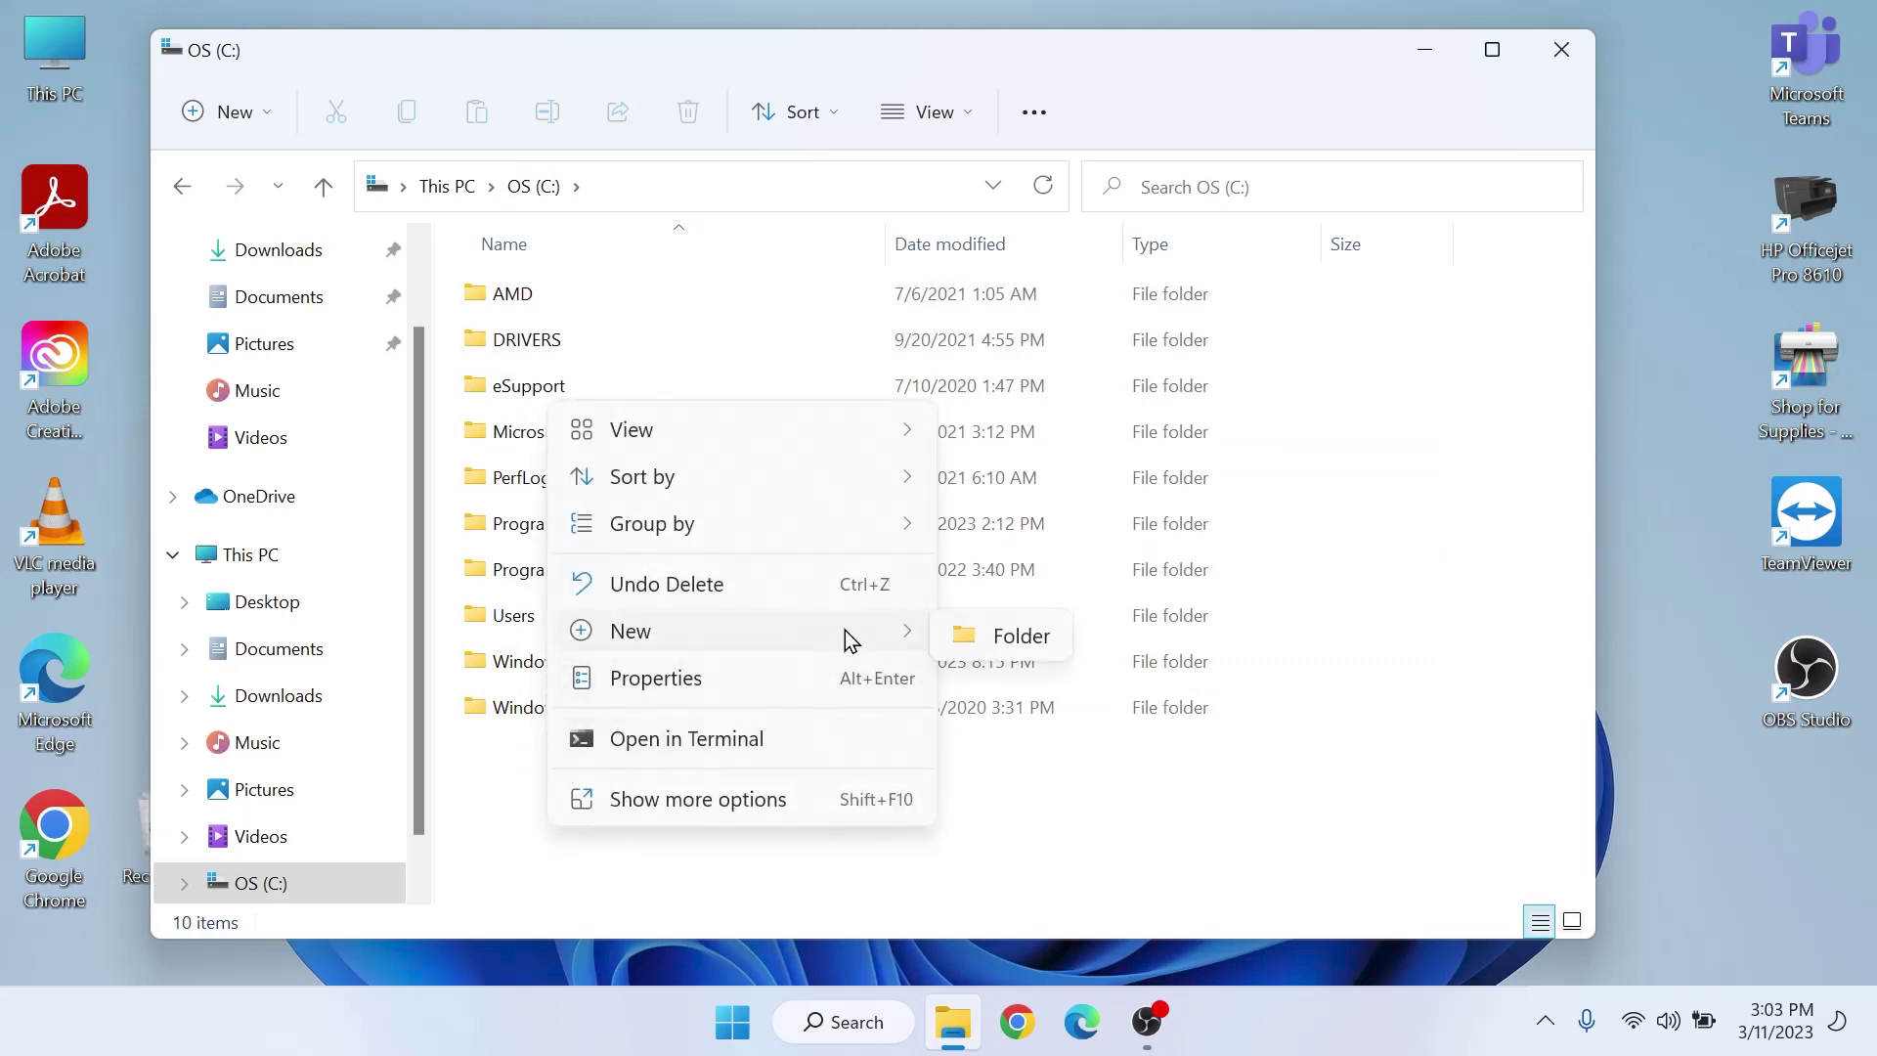
left_click(997, 635)
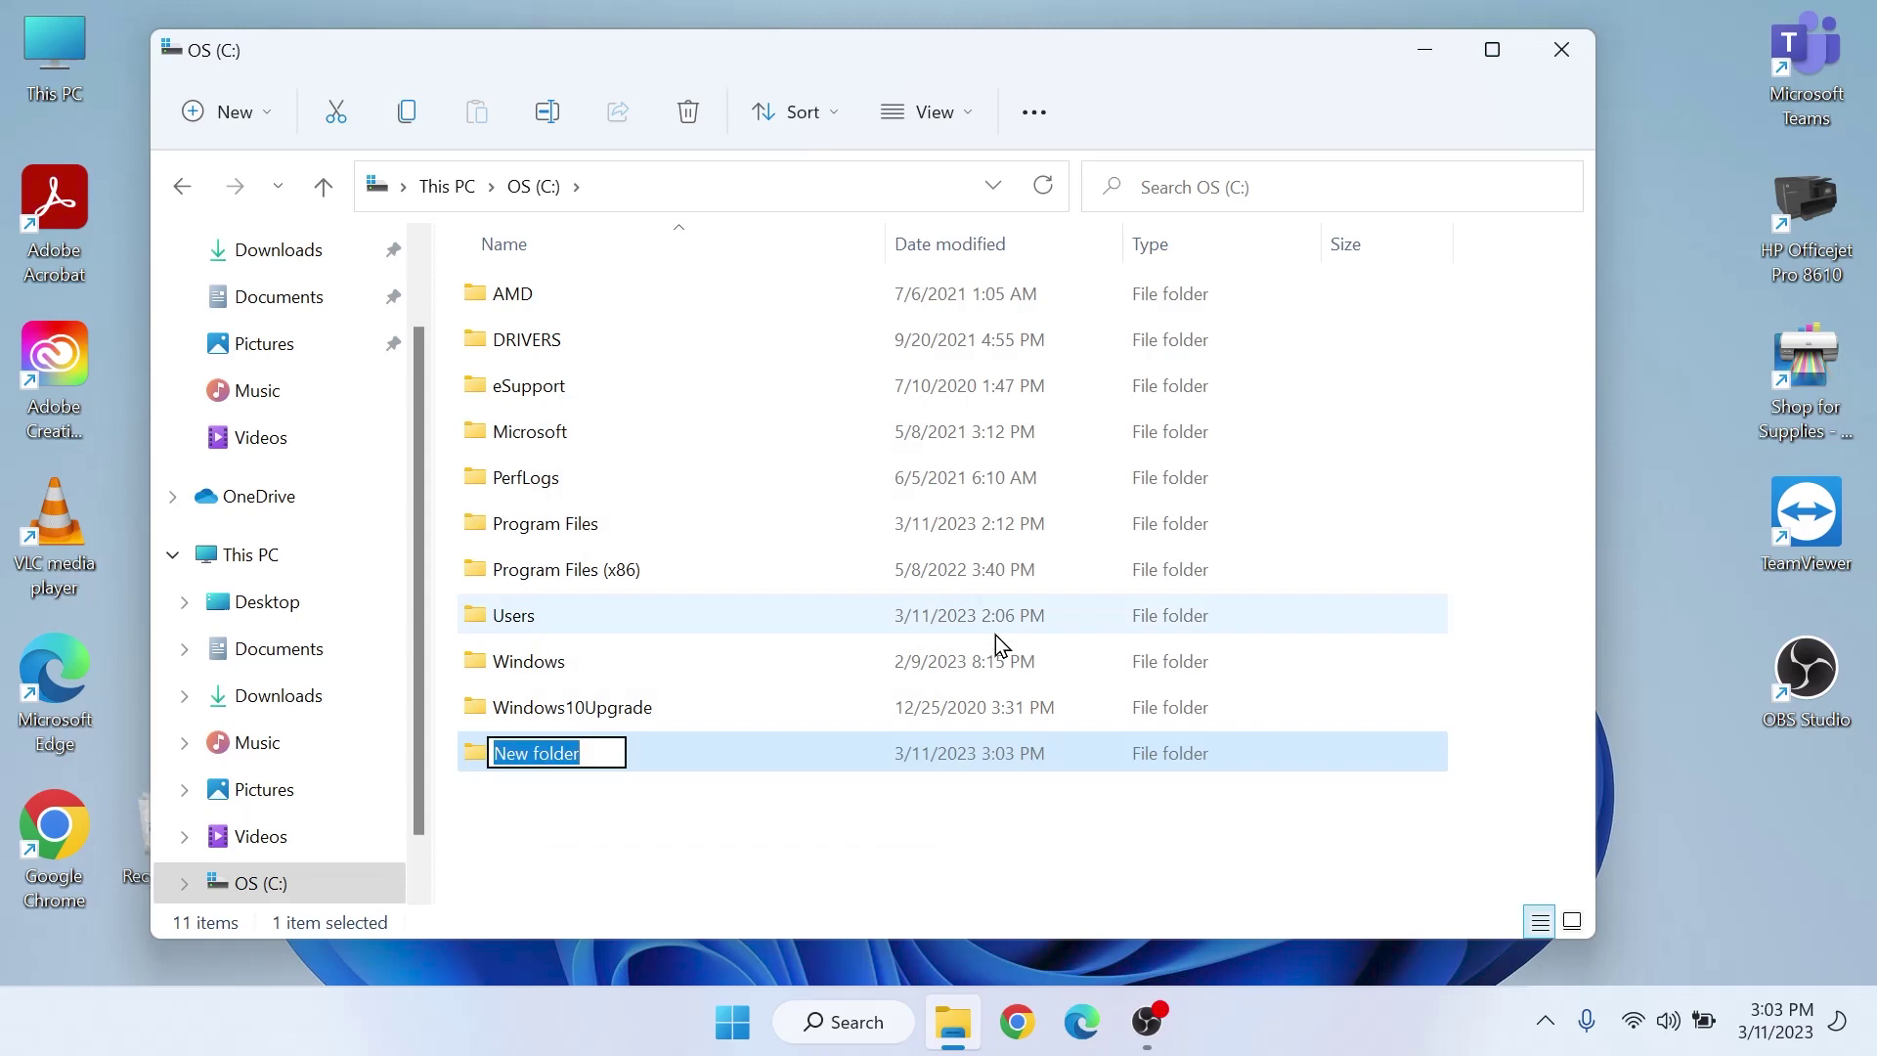
type("Sha")
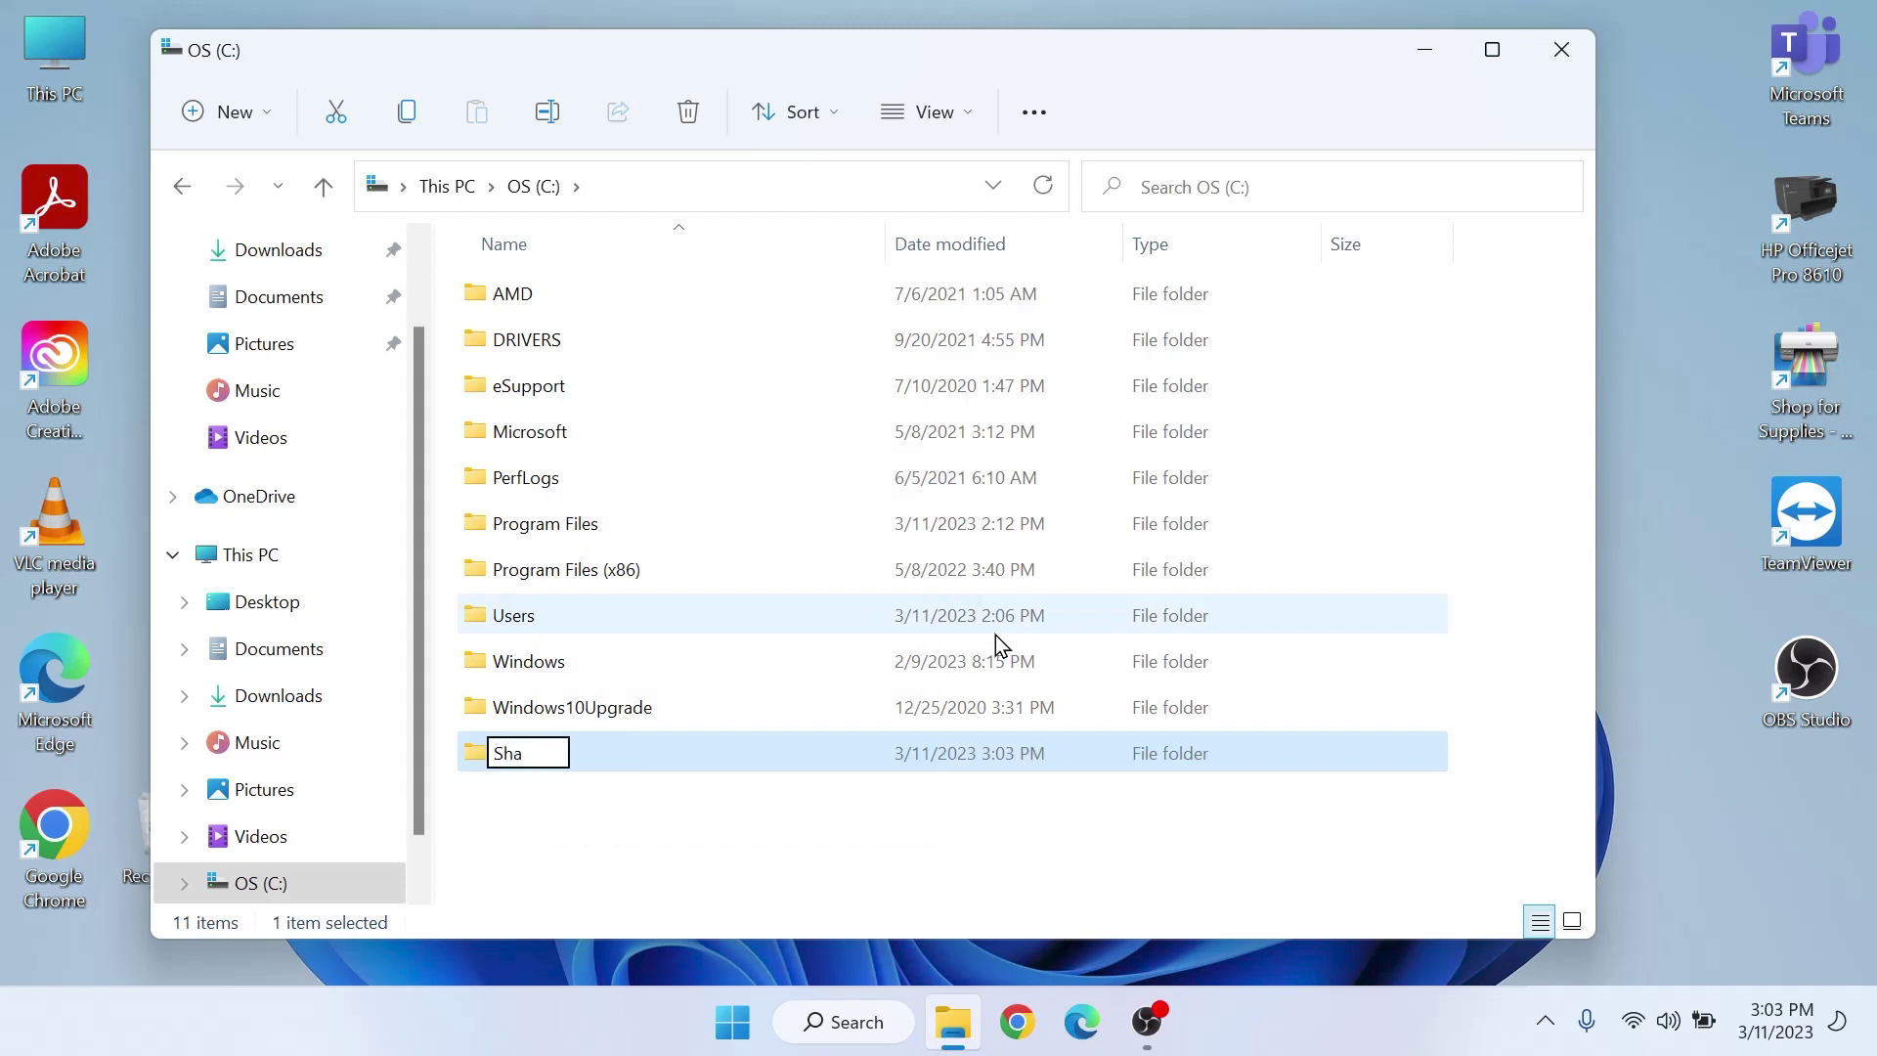
type("re1")
left_click(750, 850)
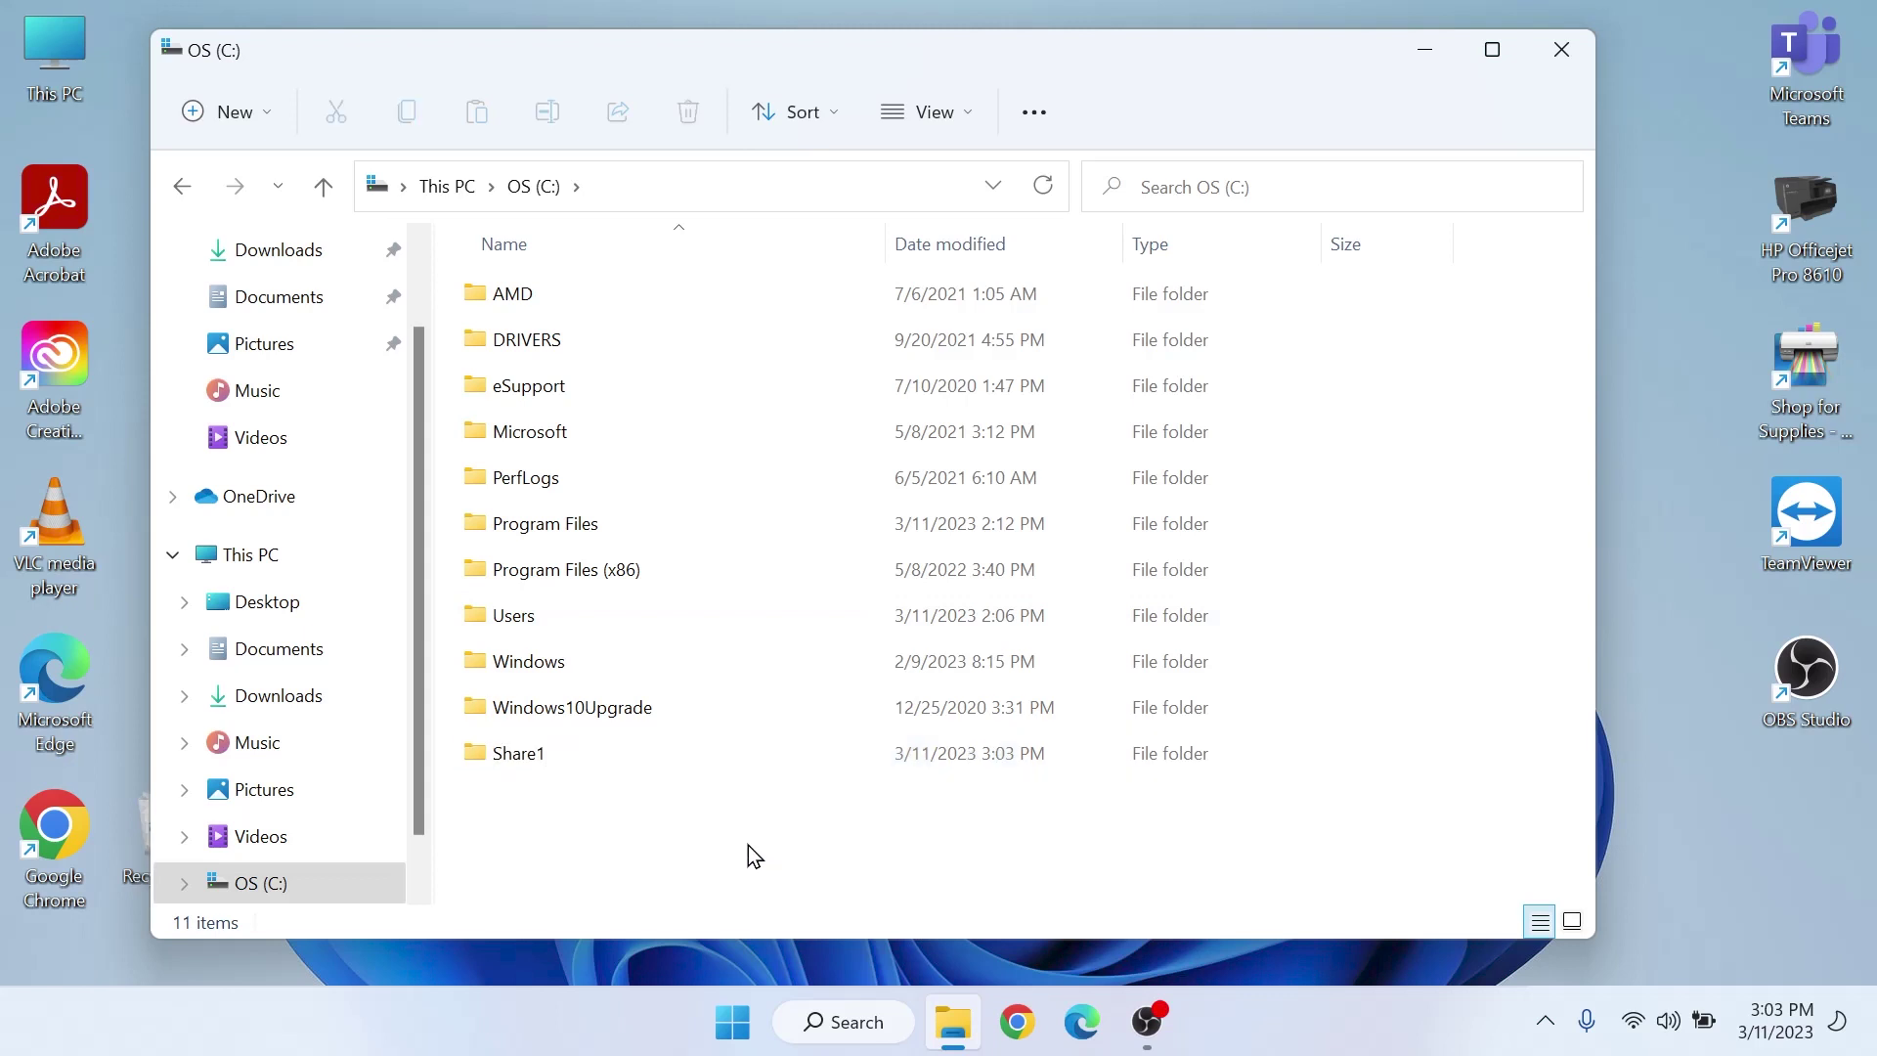
Step: Choose to give specific people access to the Share1 folder
right_click(522, 754)
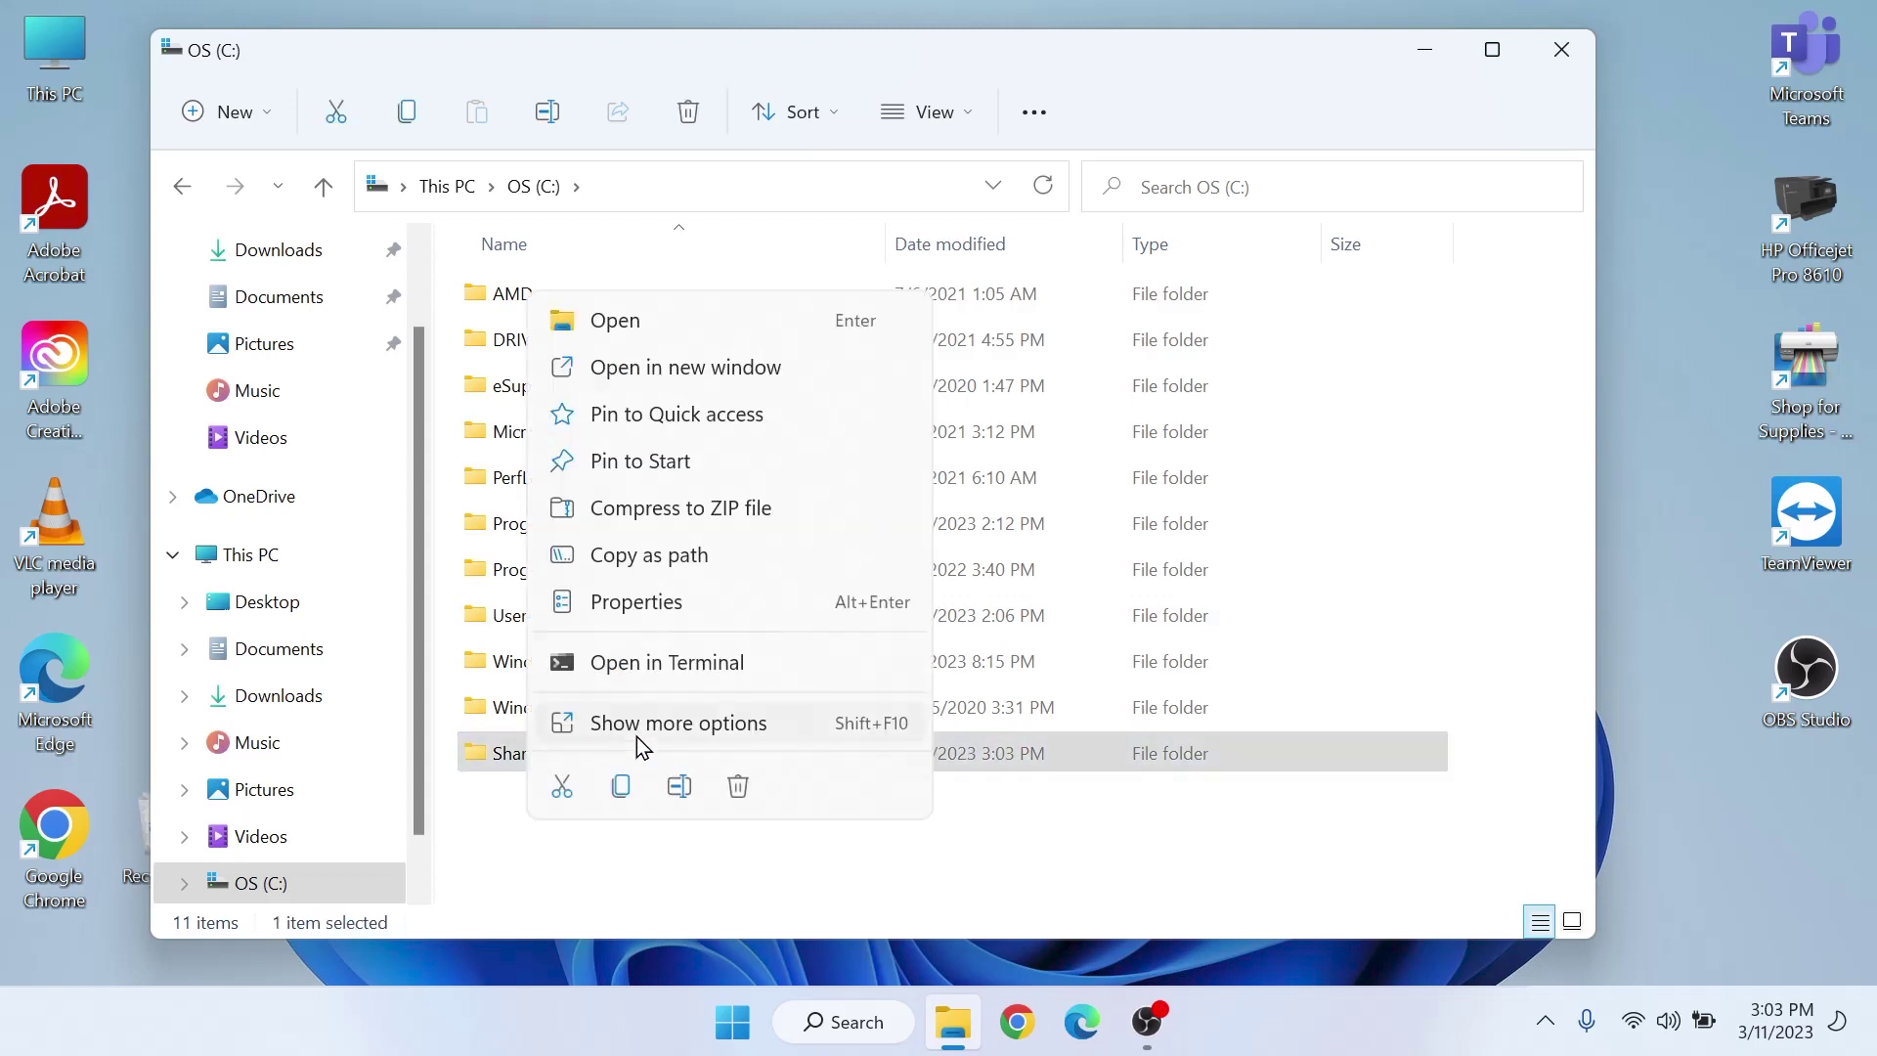
left_click(727, 729)
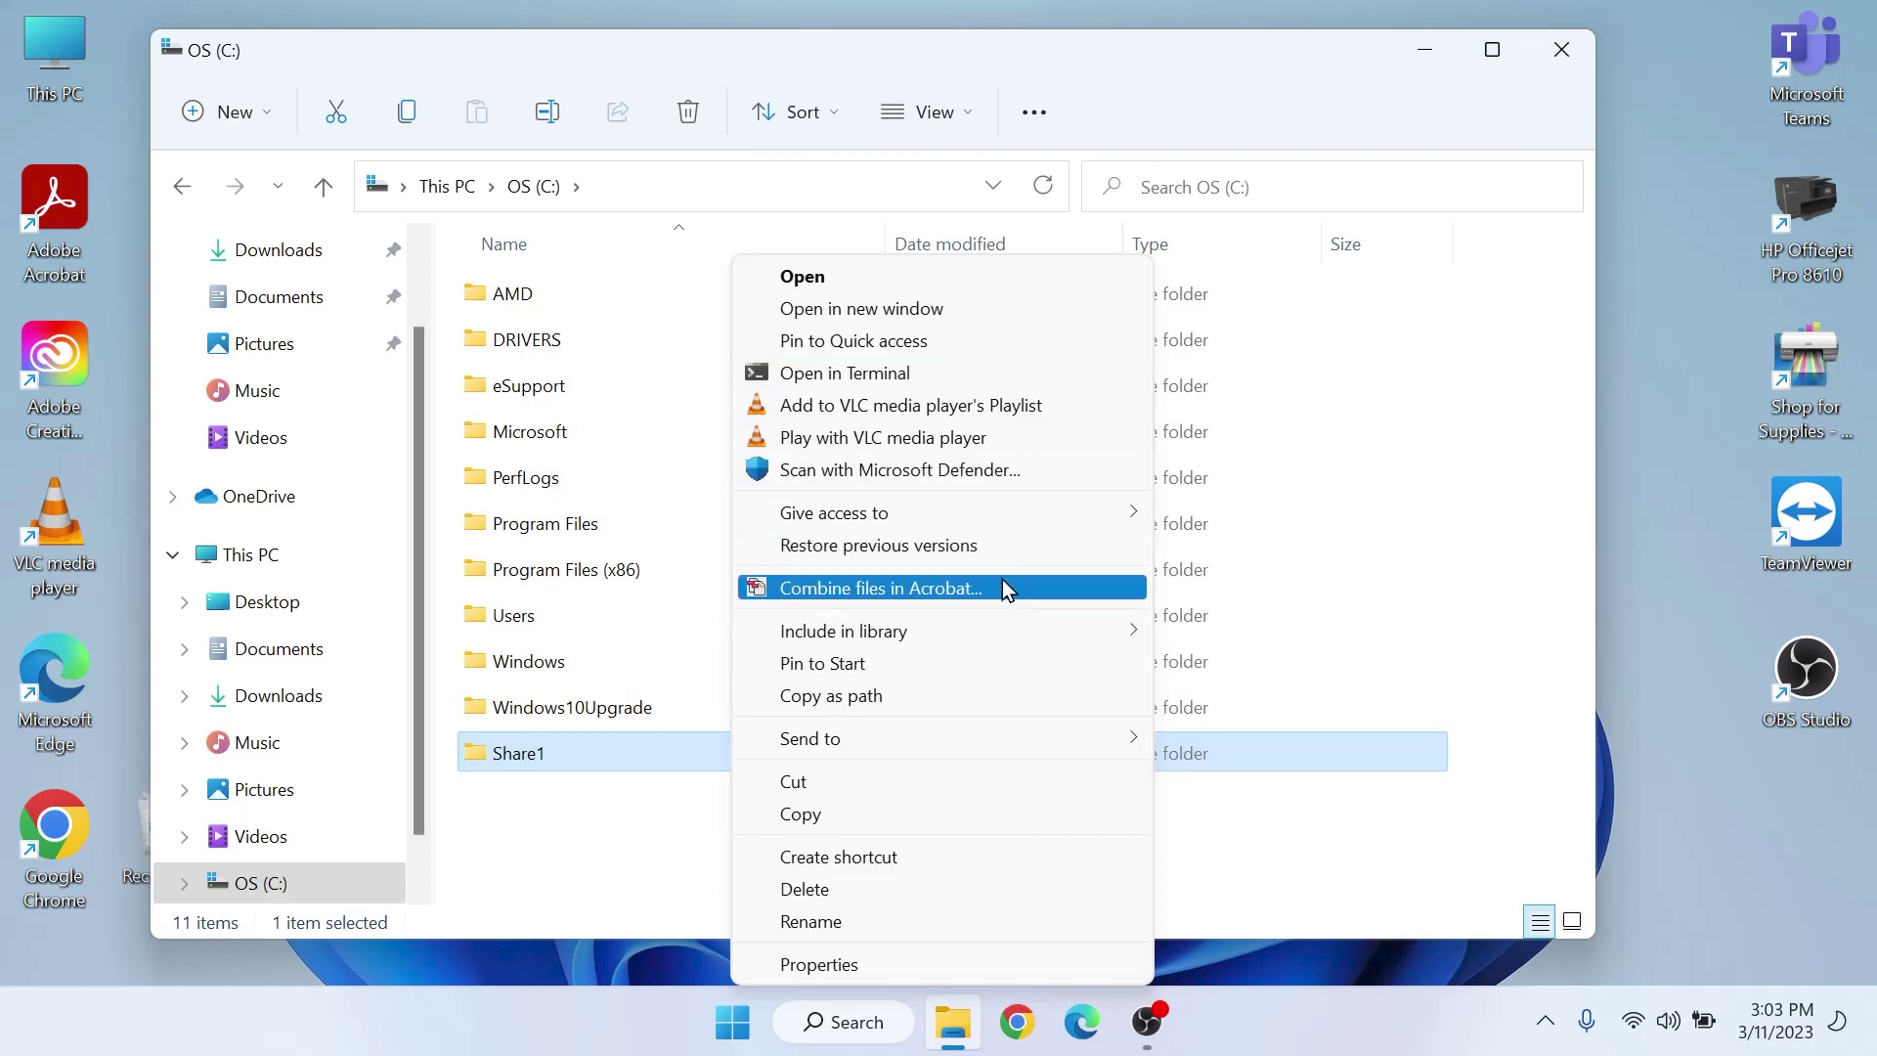
mouse_move(1031, 514)
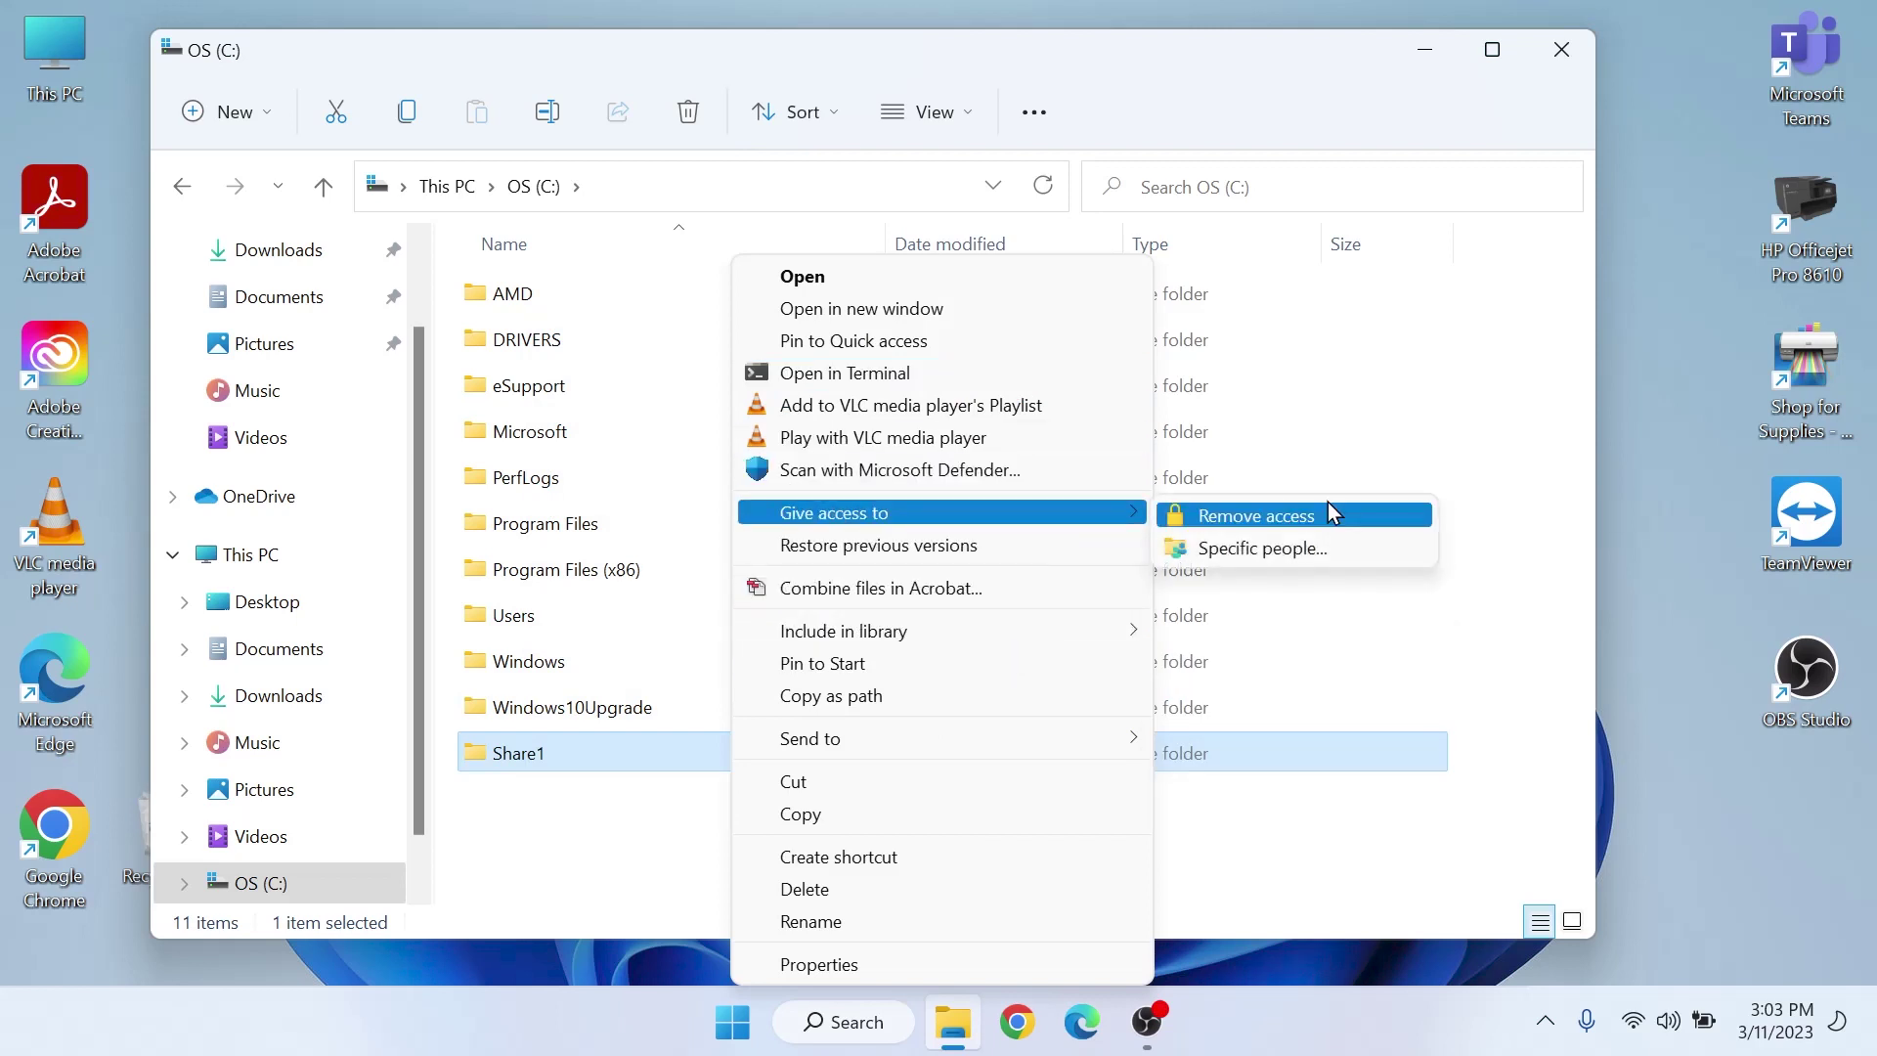
left_click(1304, 548)
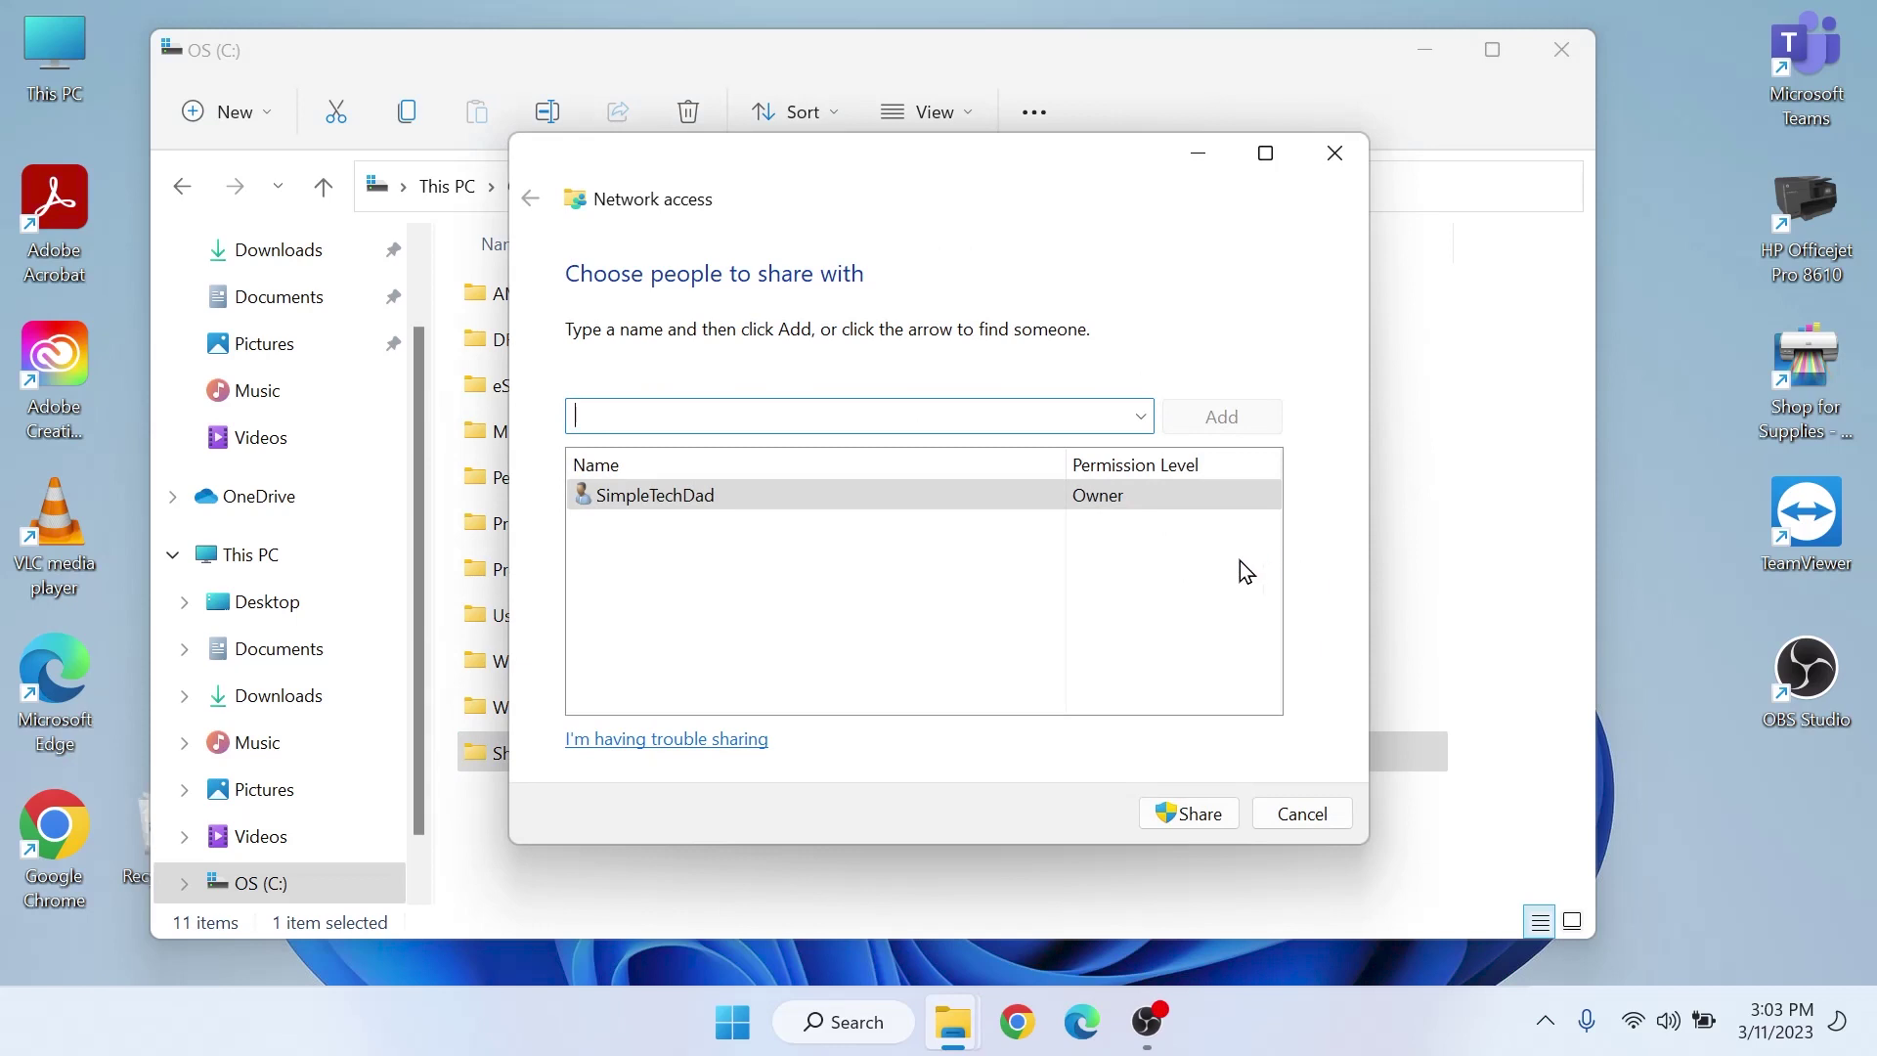
Step: Share Share1 with the listed people, making the connected network private, and accept the confirmation
left_click(1180, 815)
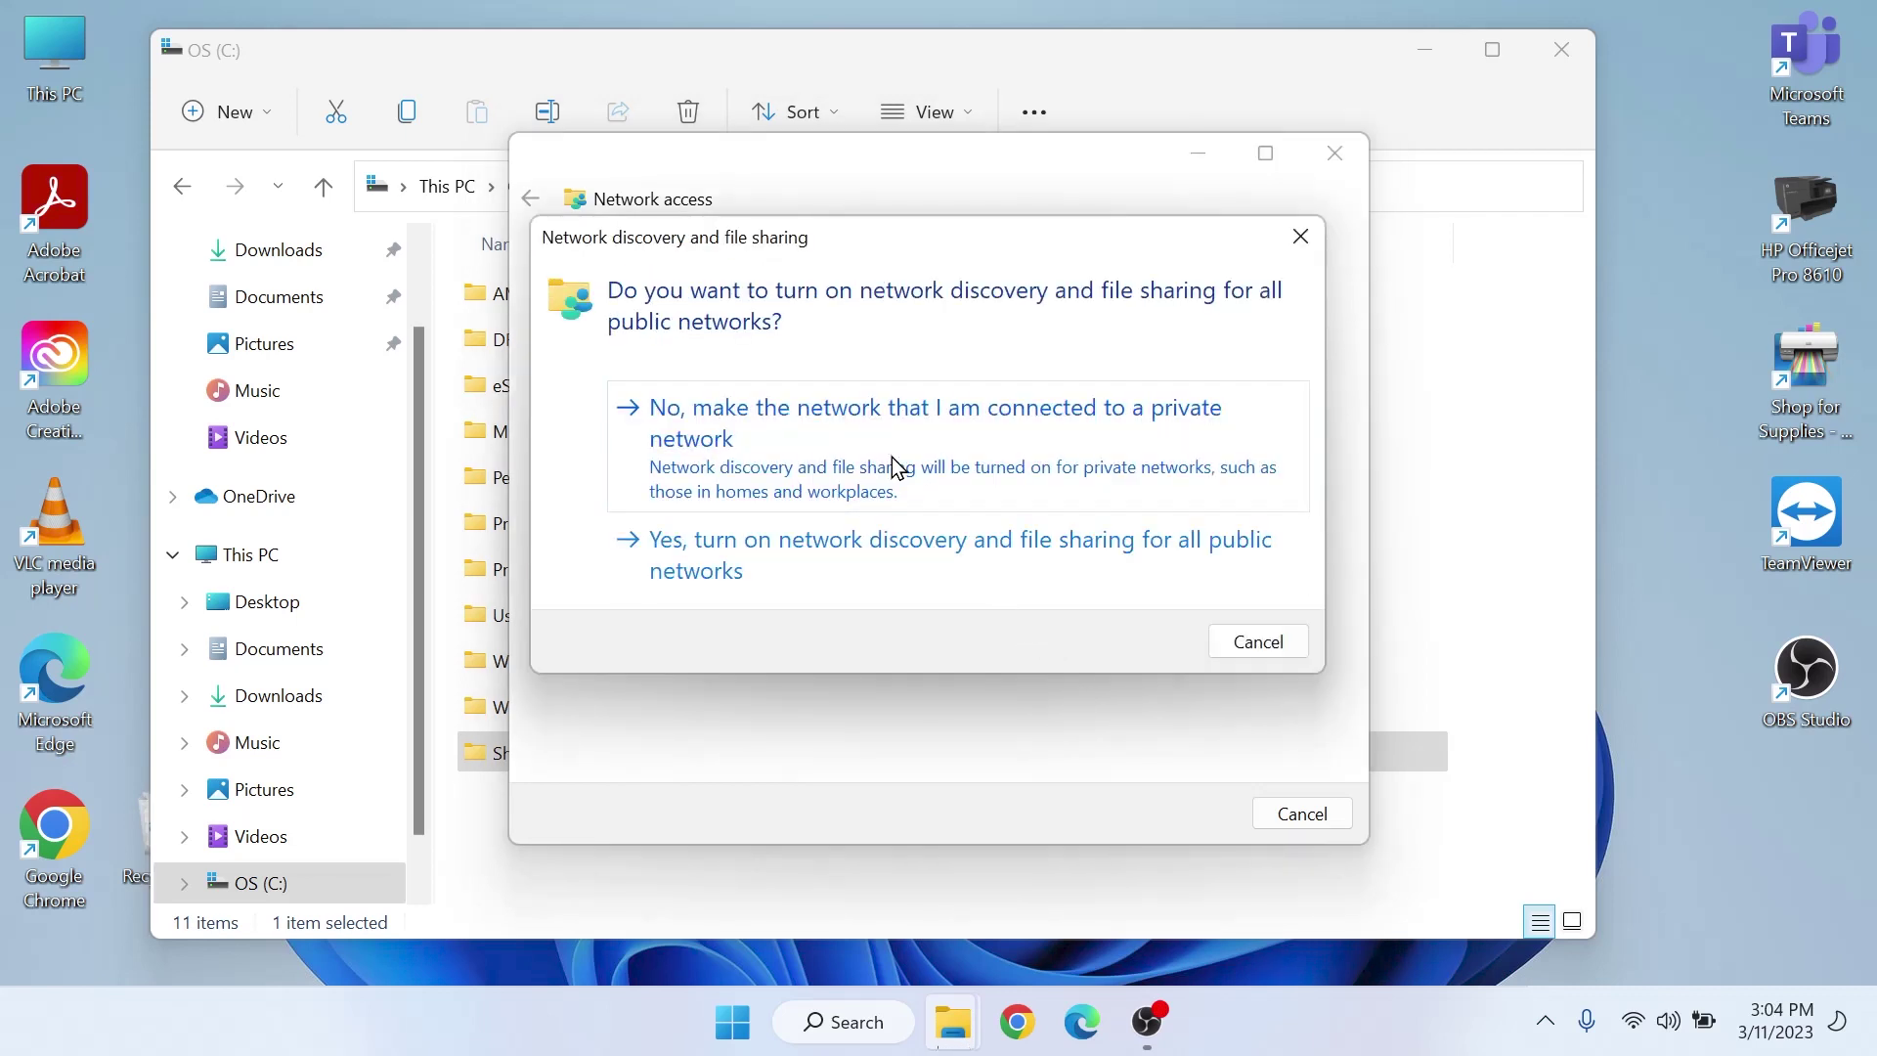
left_click(956, 438)
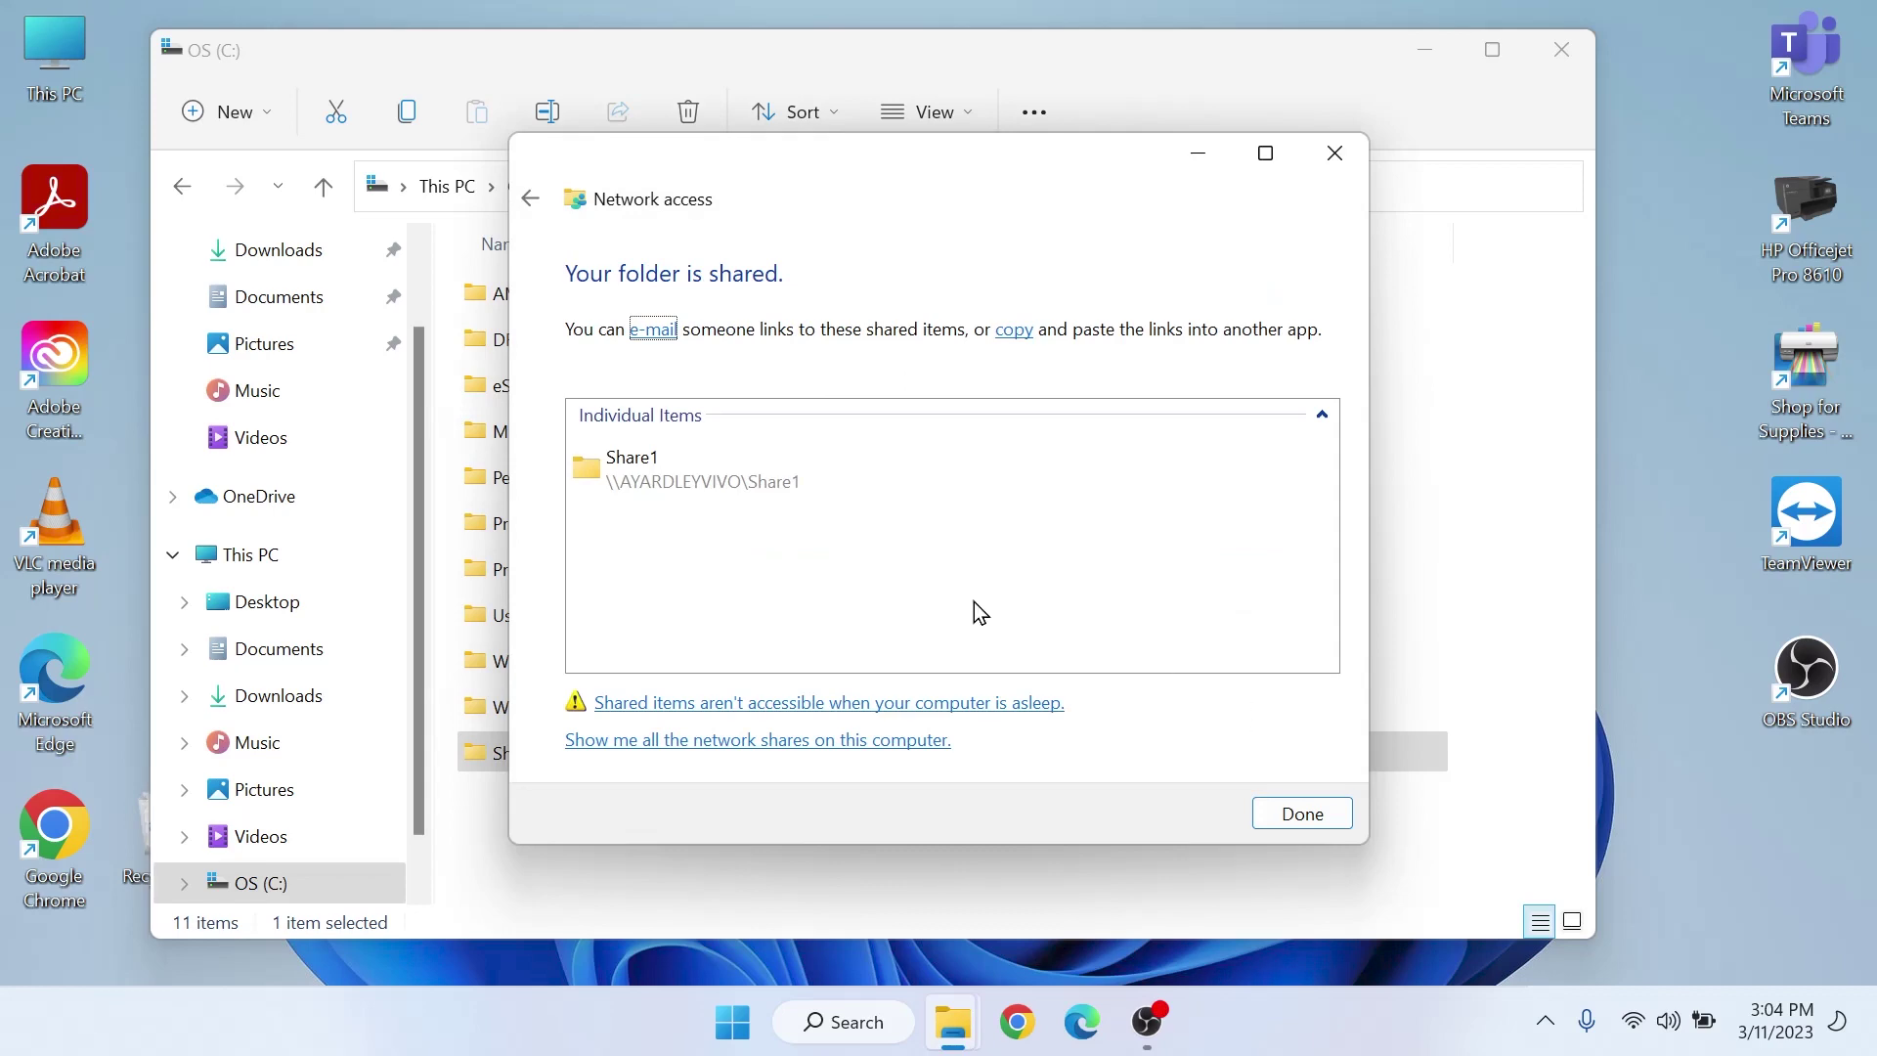
left_click(1303, 820)
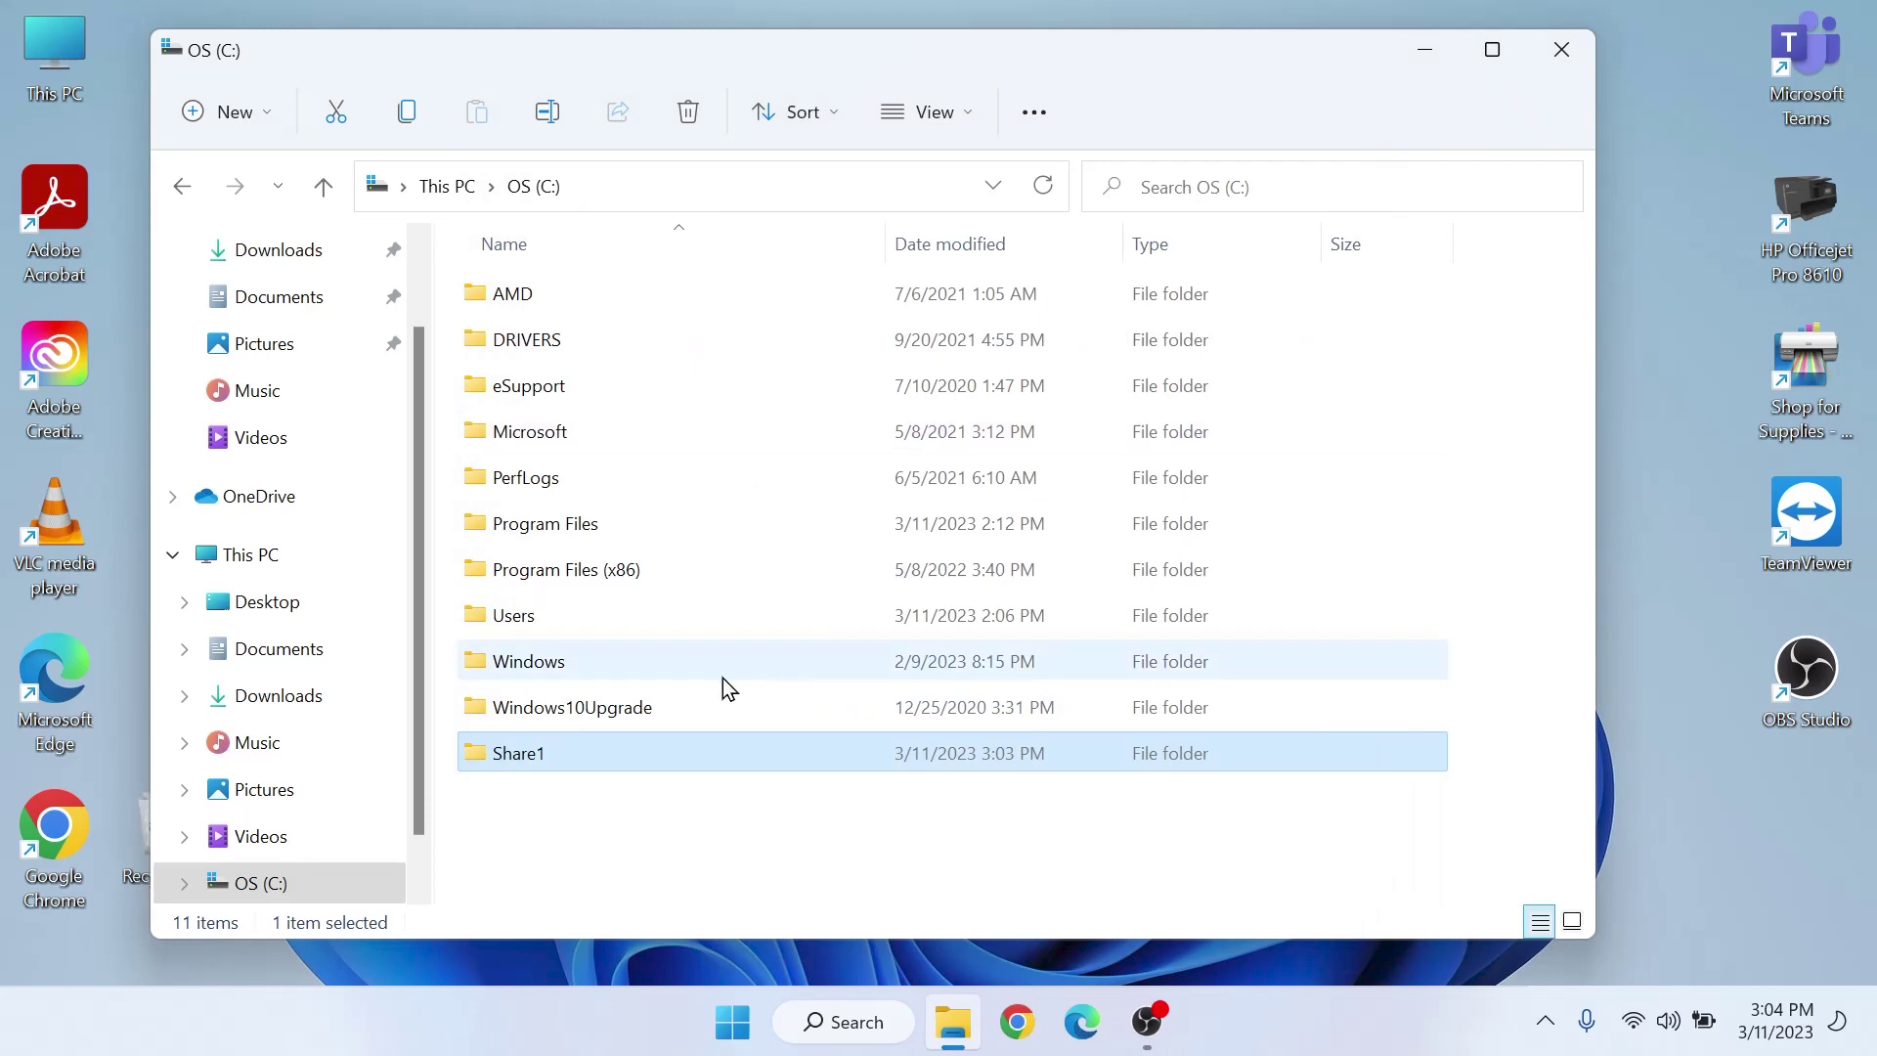
Step: Close File Explorer and search the Start menu for cmd
left_click(1578, 47)
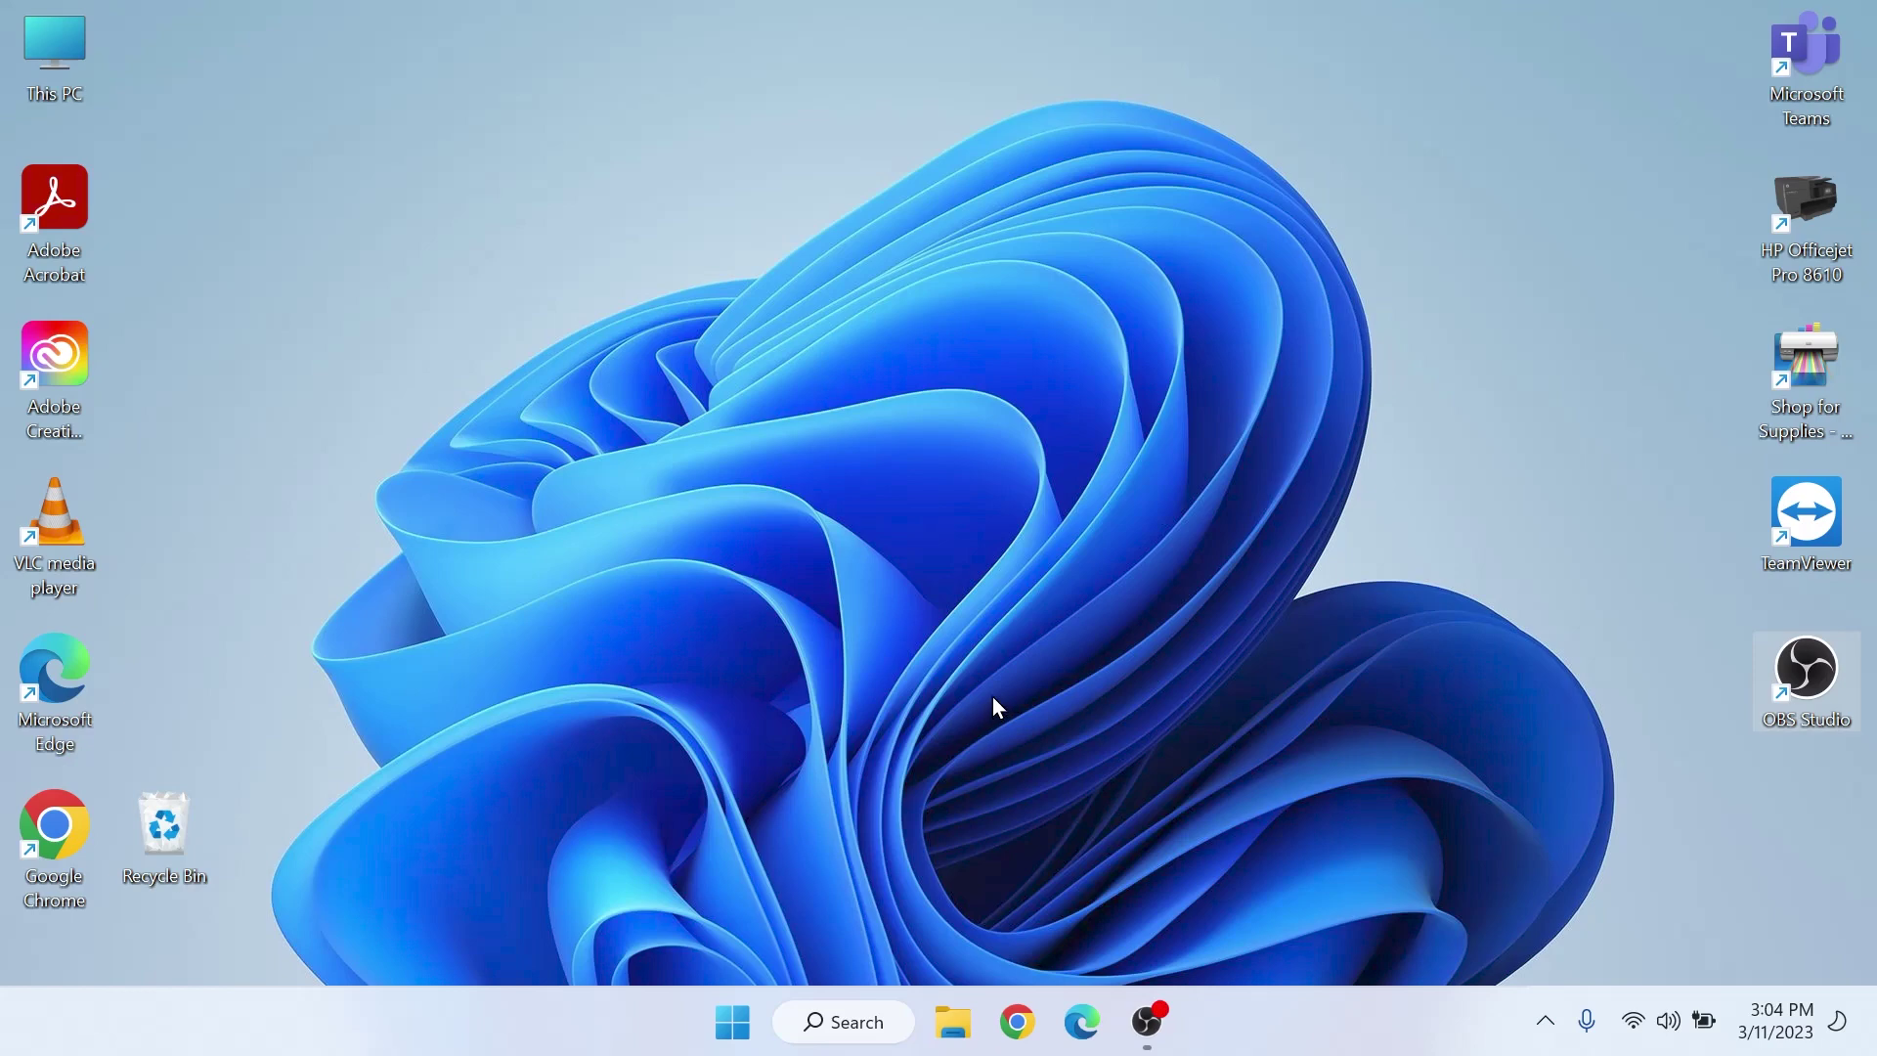
left_click(741, 1009)
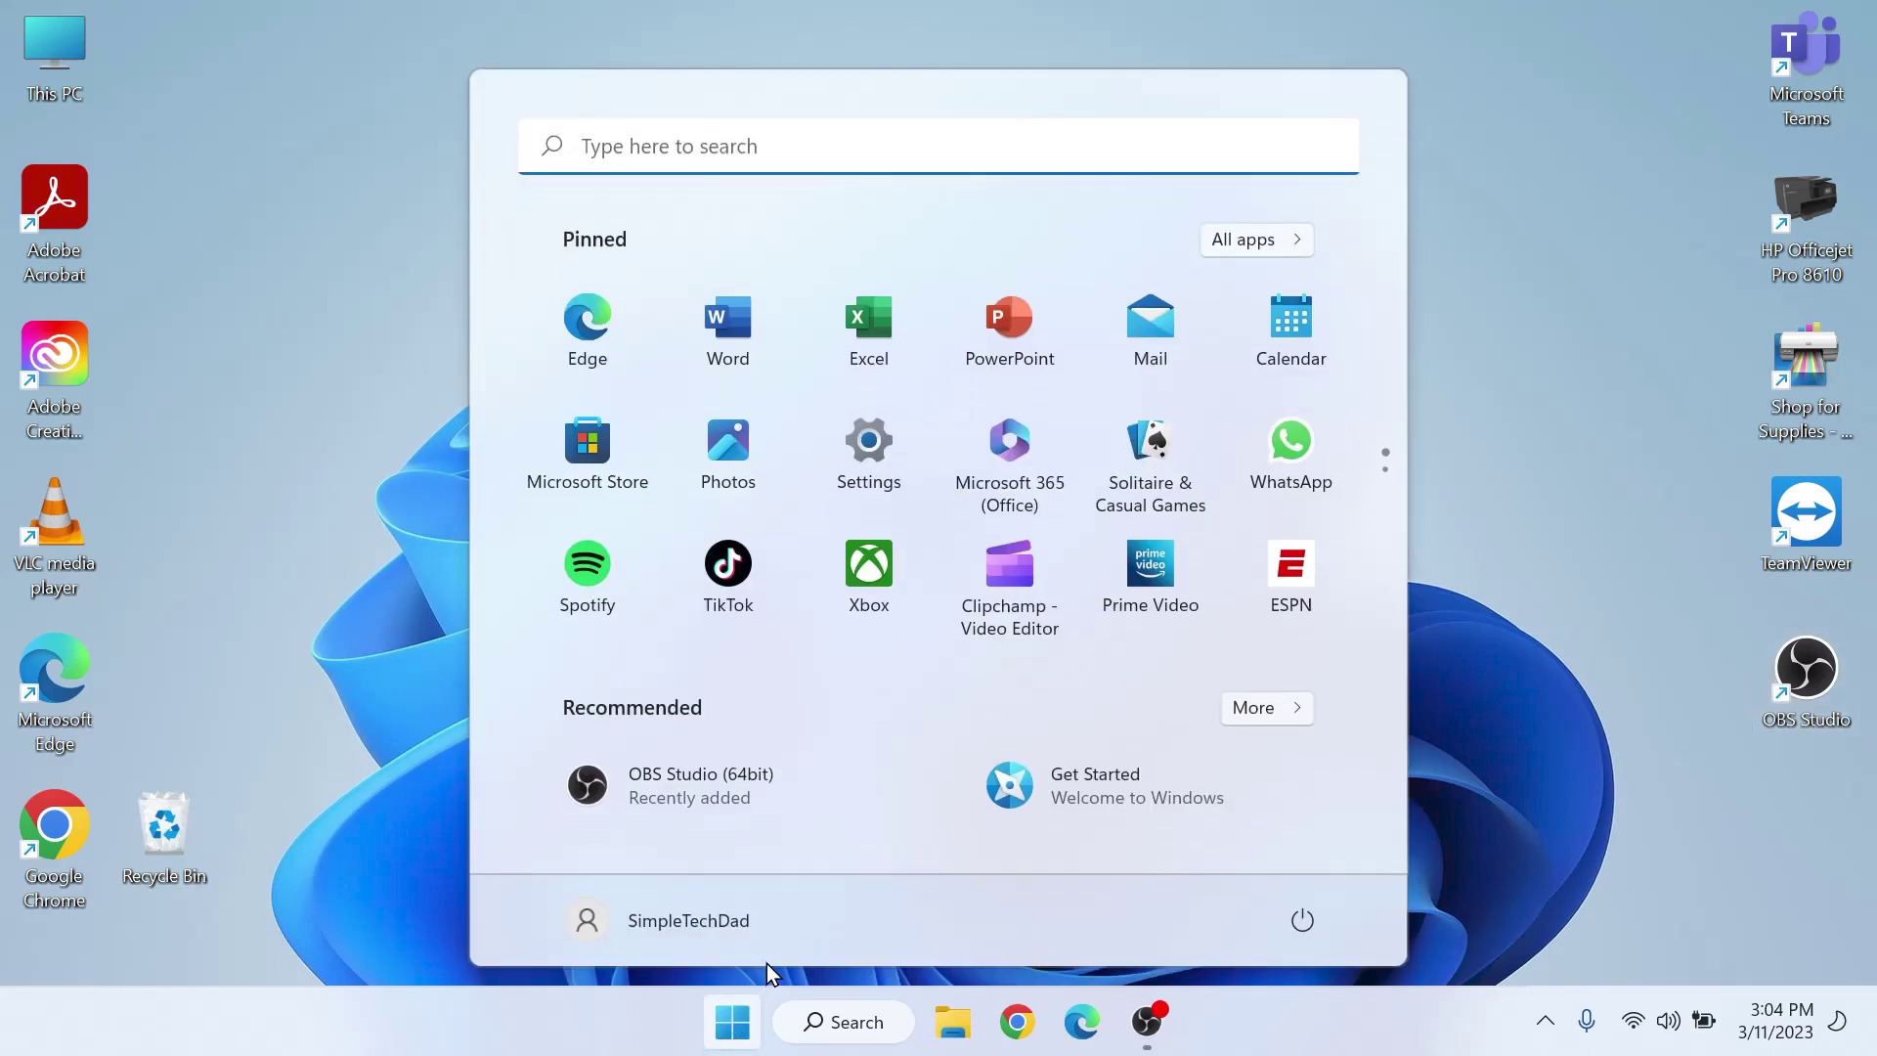
type("cmd")
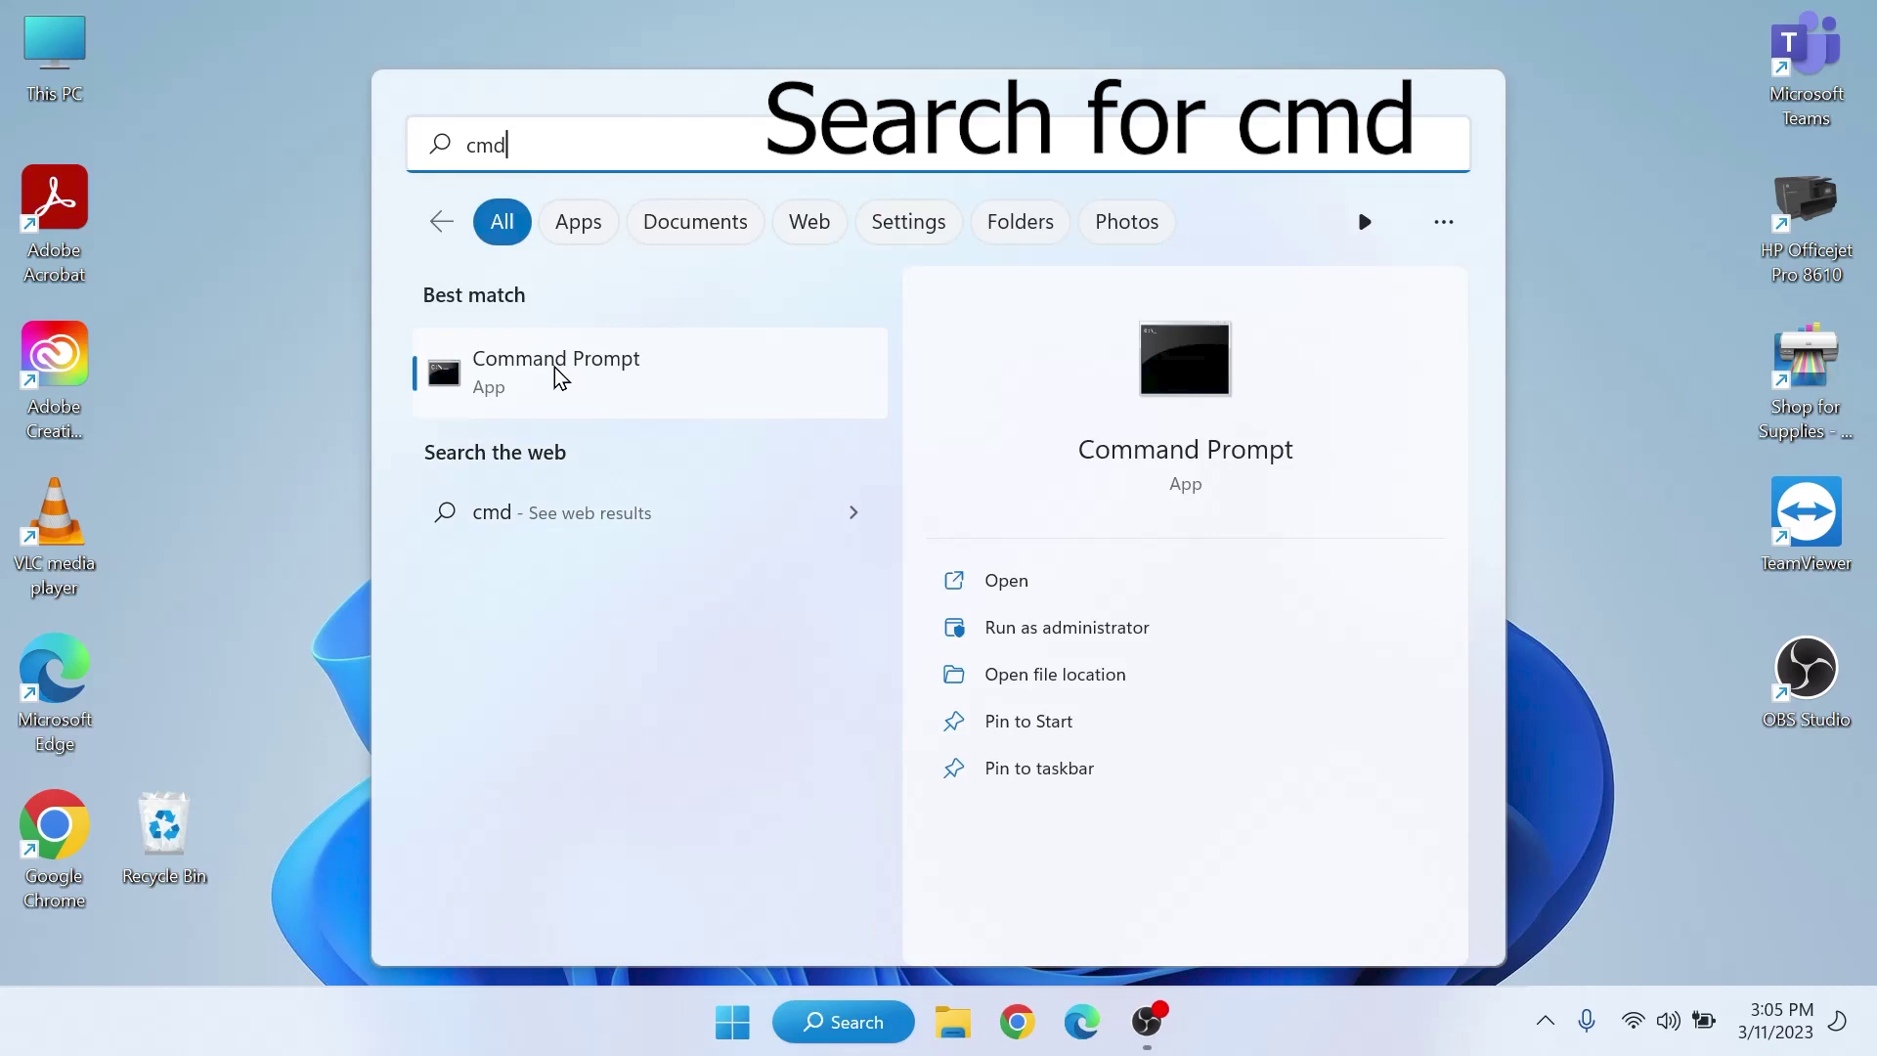
Step: Launch Command Prompt and run ipconfig to find the PC's address 192.168.1.56
left_click(559, 377)
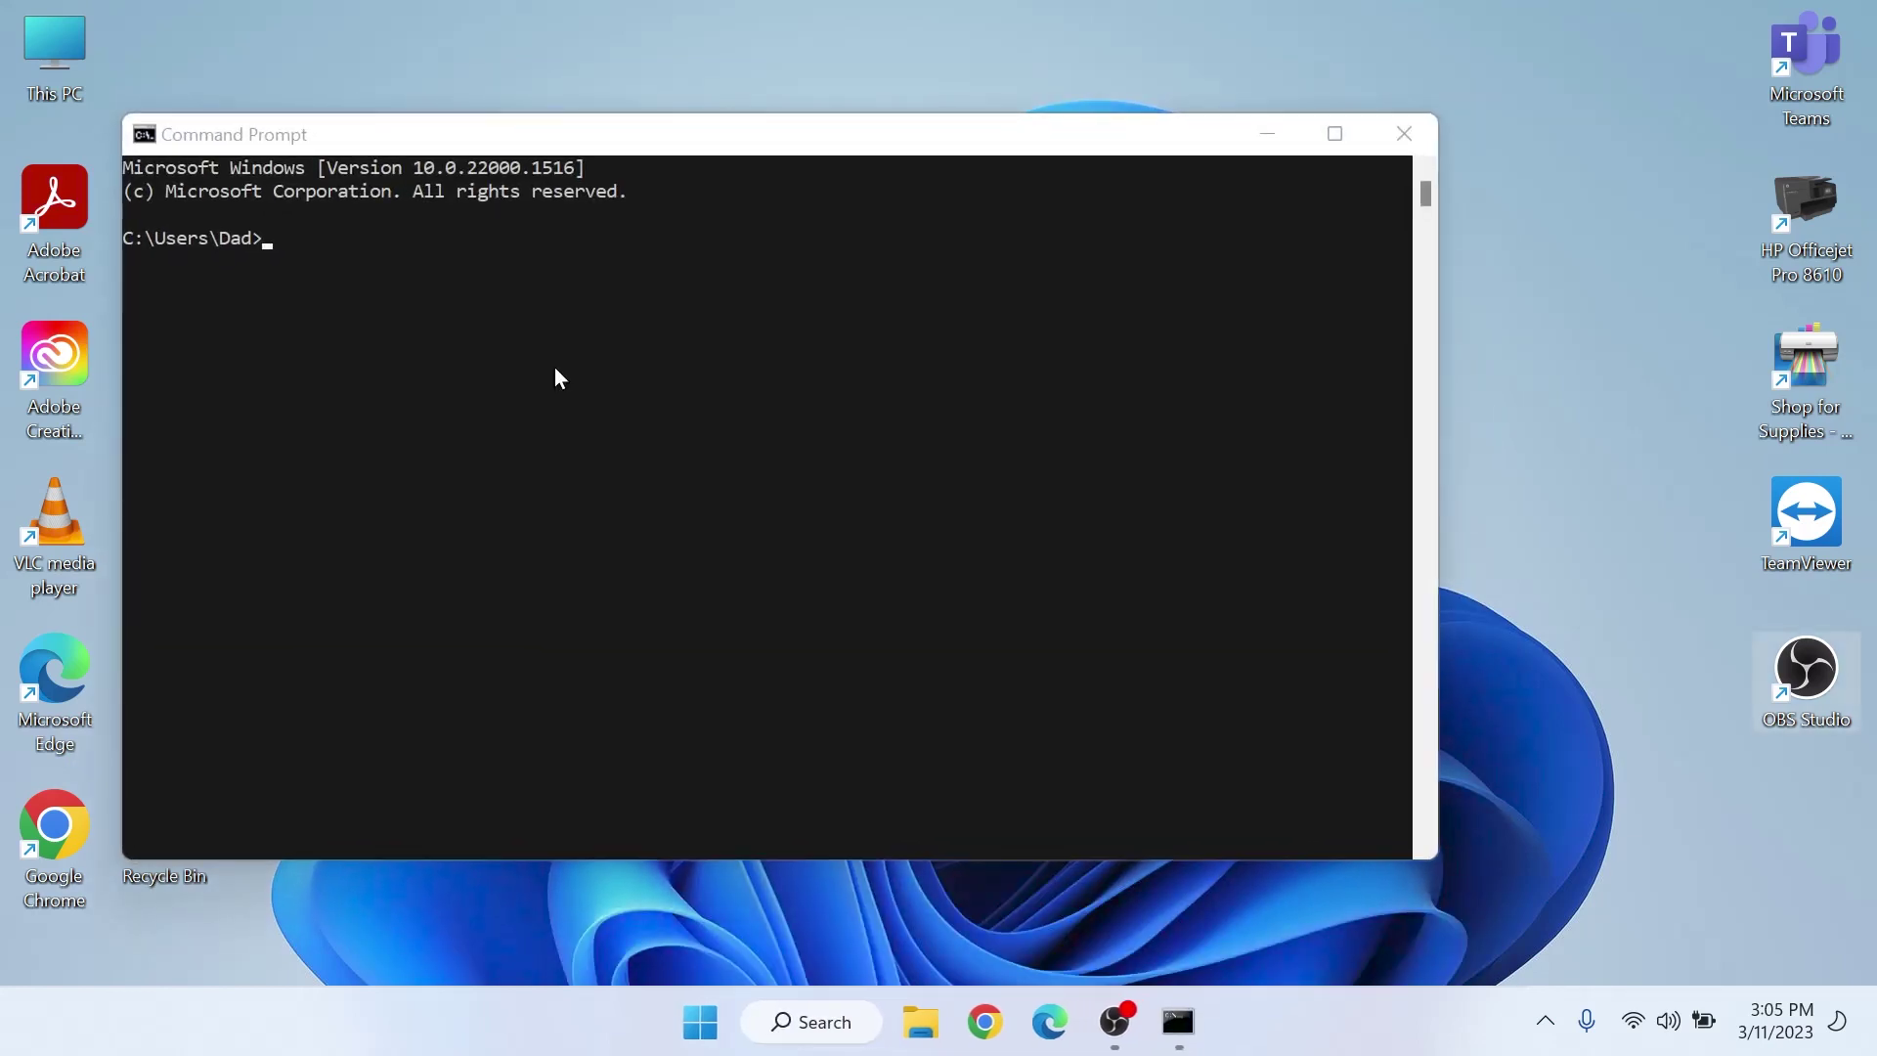
type("i")
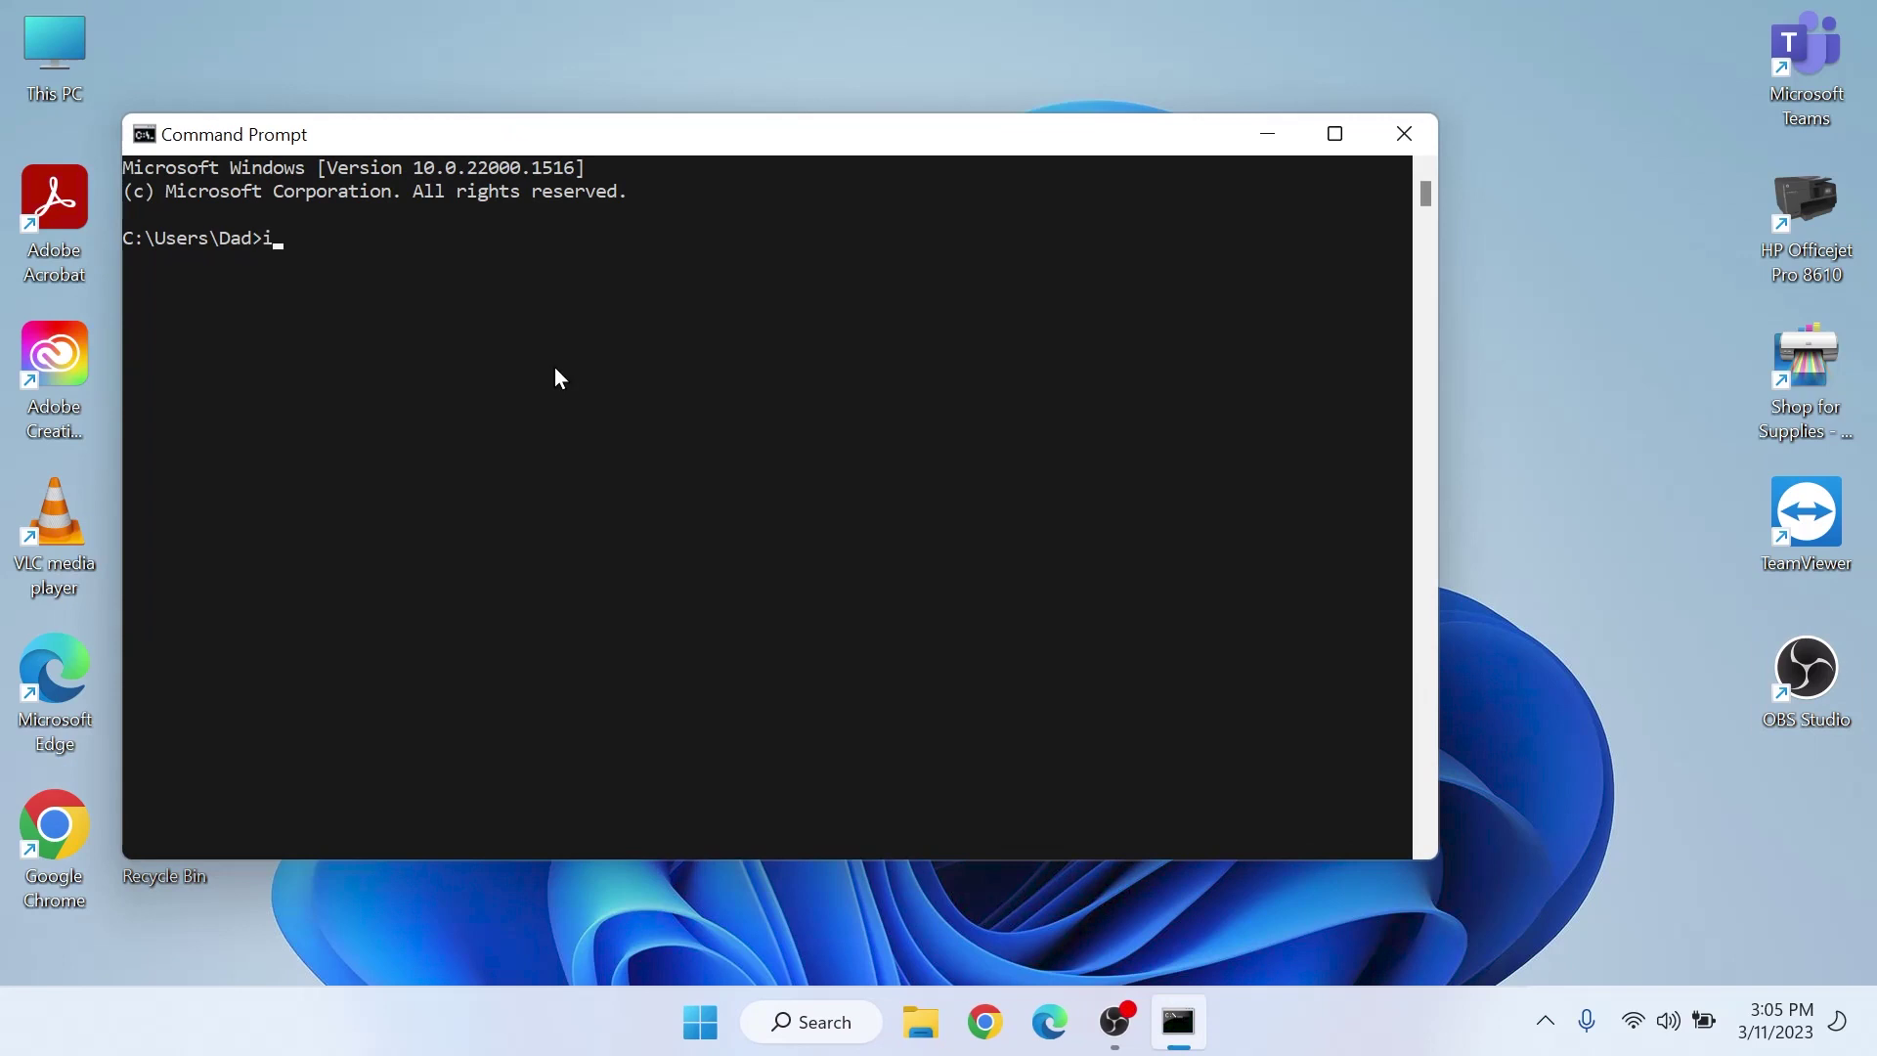
type("pconfig")
key("Return")
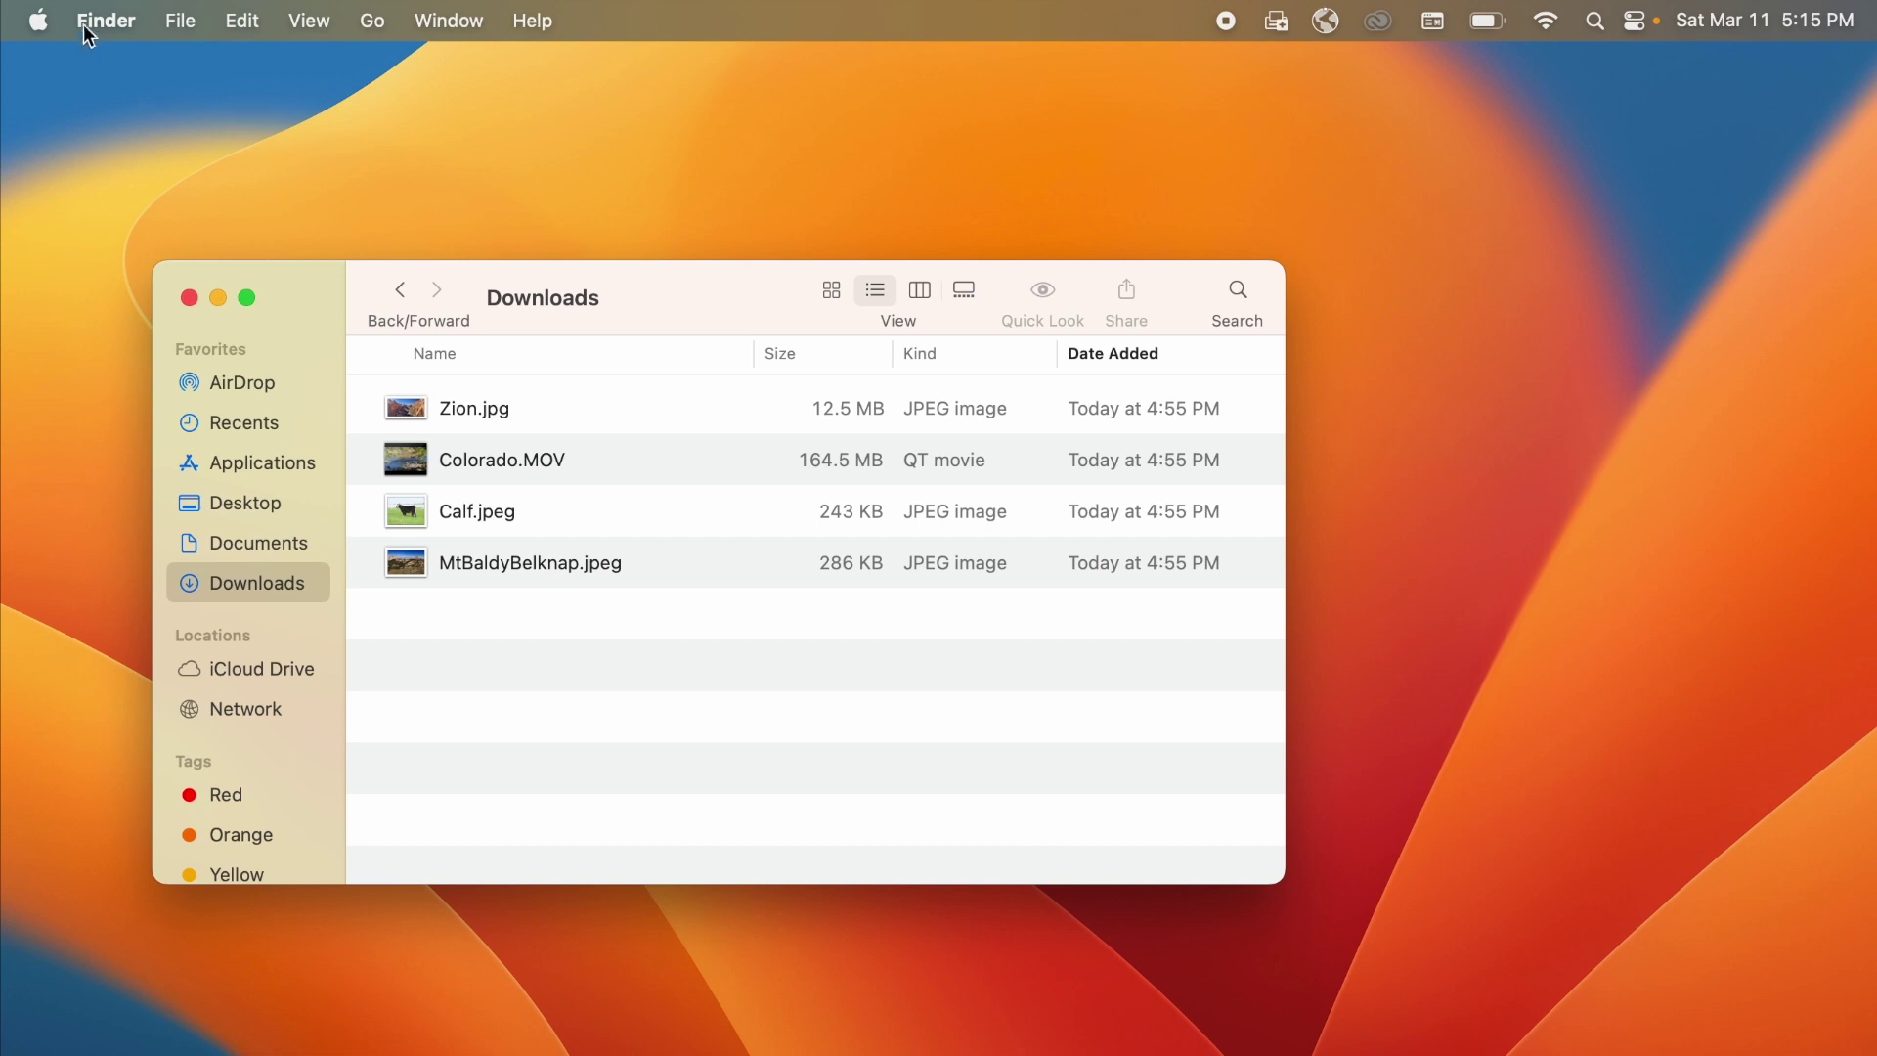
Step: Connect Finder to the SMB server at smb://192.168.1.56
left_click(373, 21)
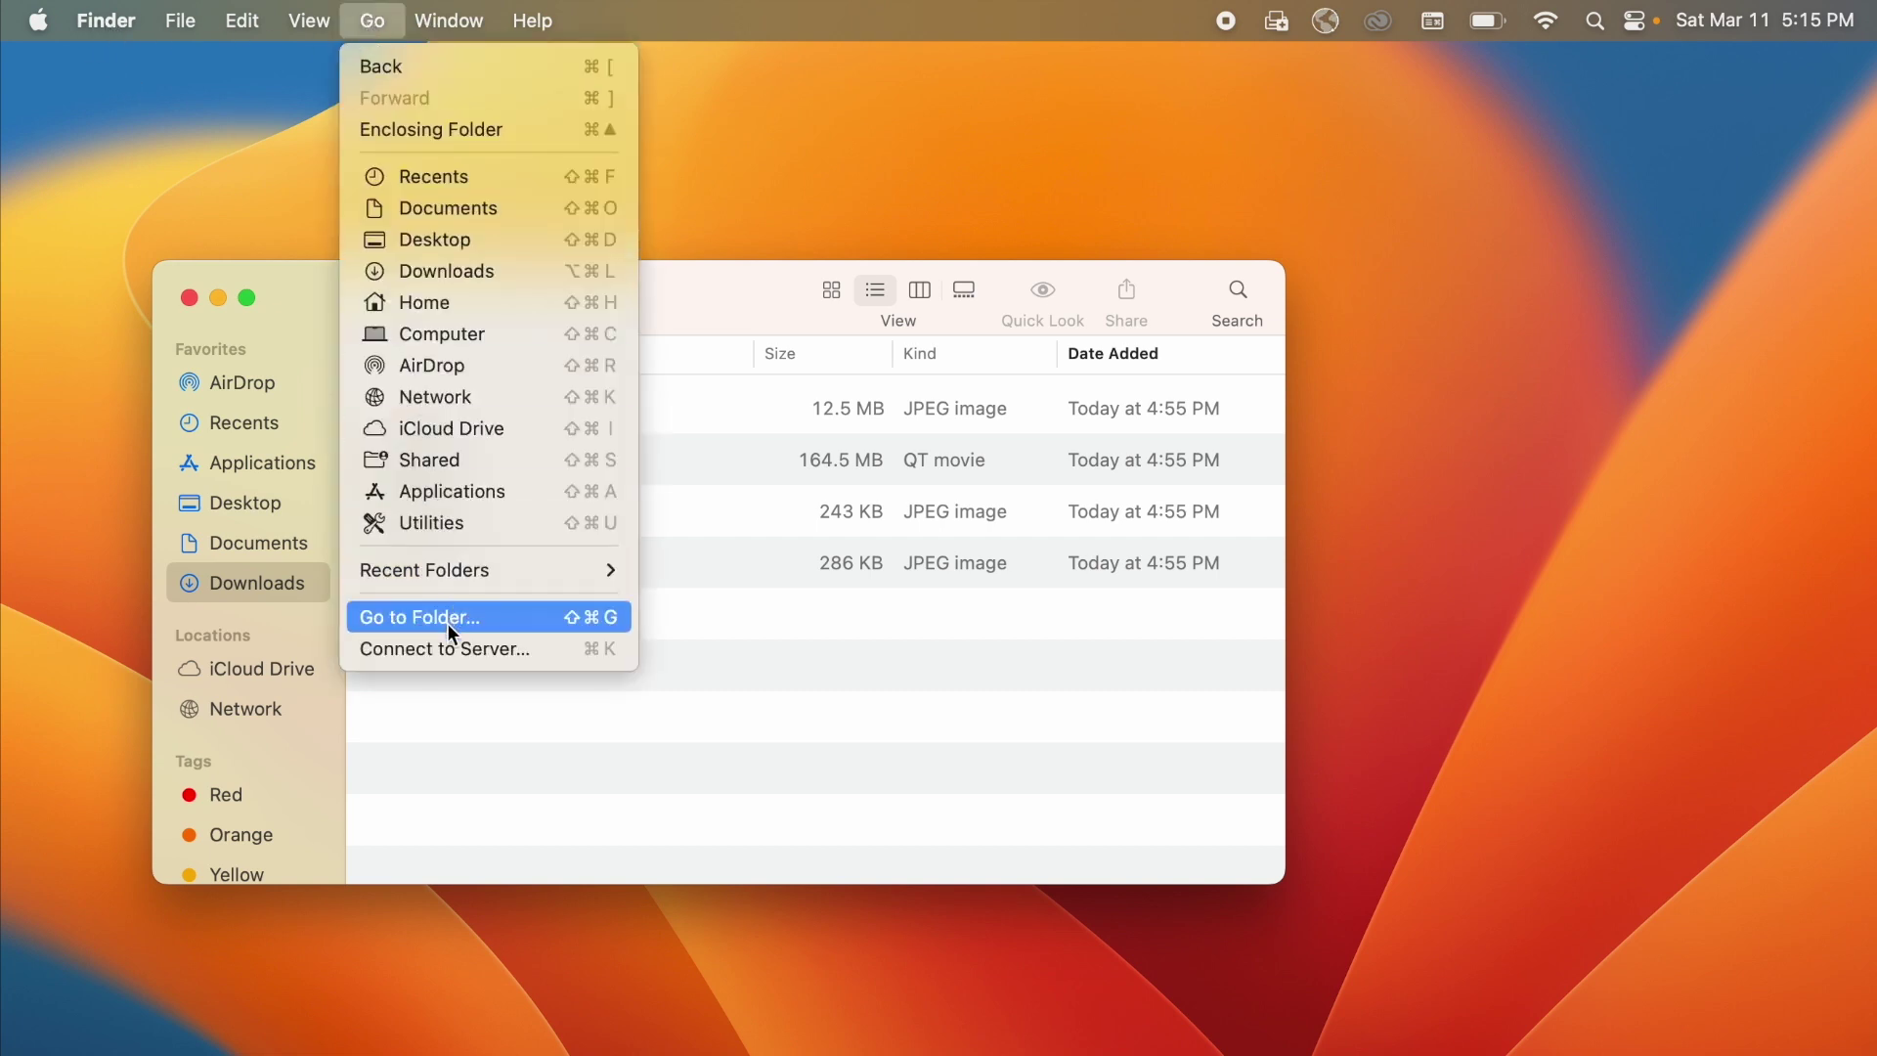
left_click(453, 649)
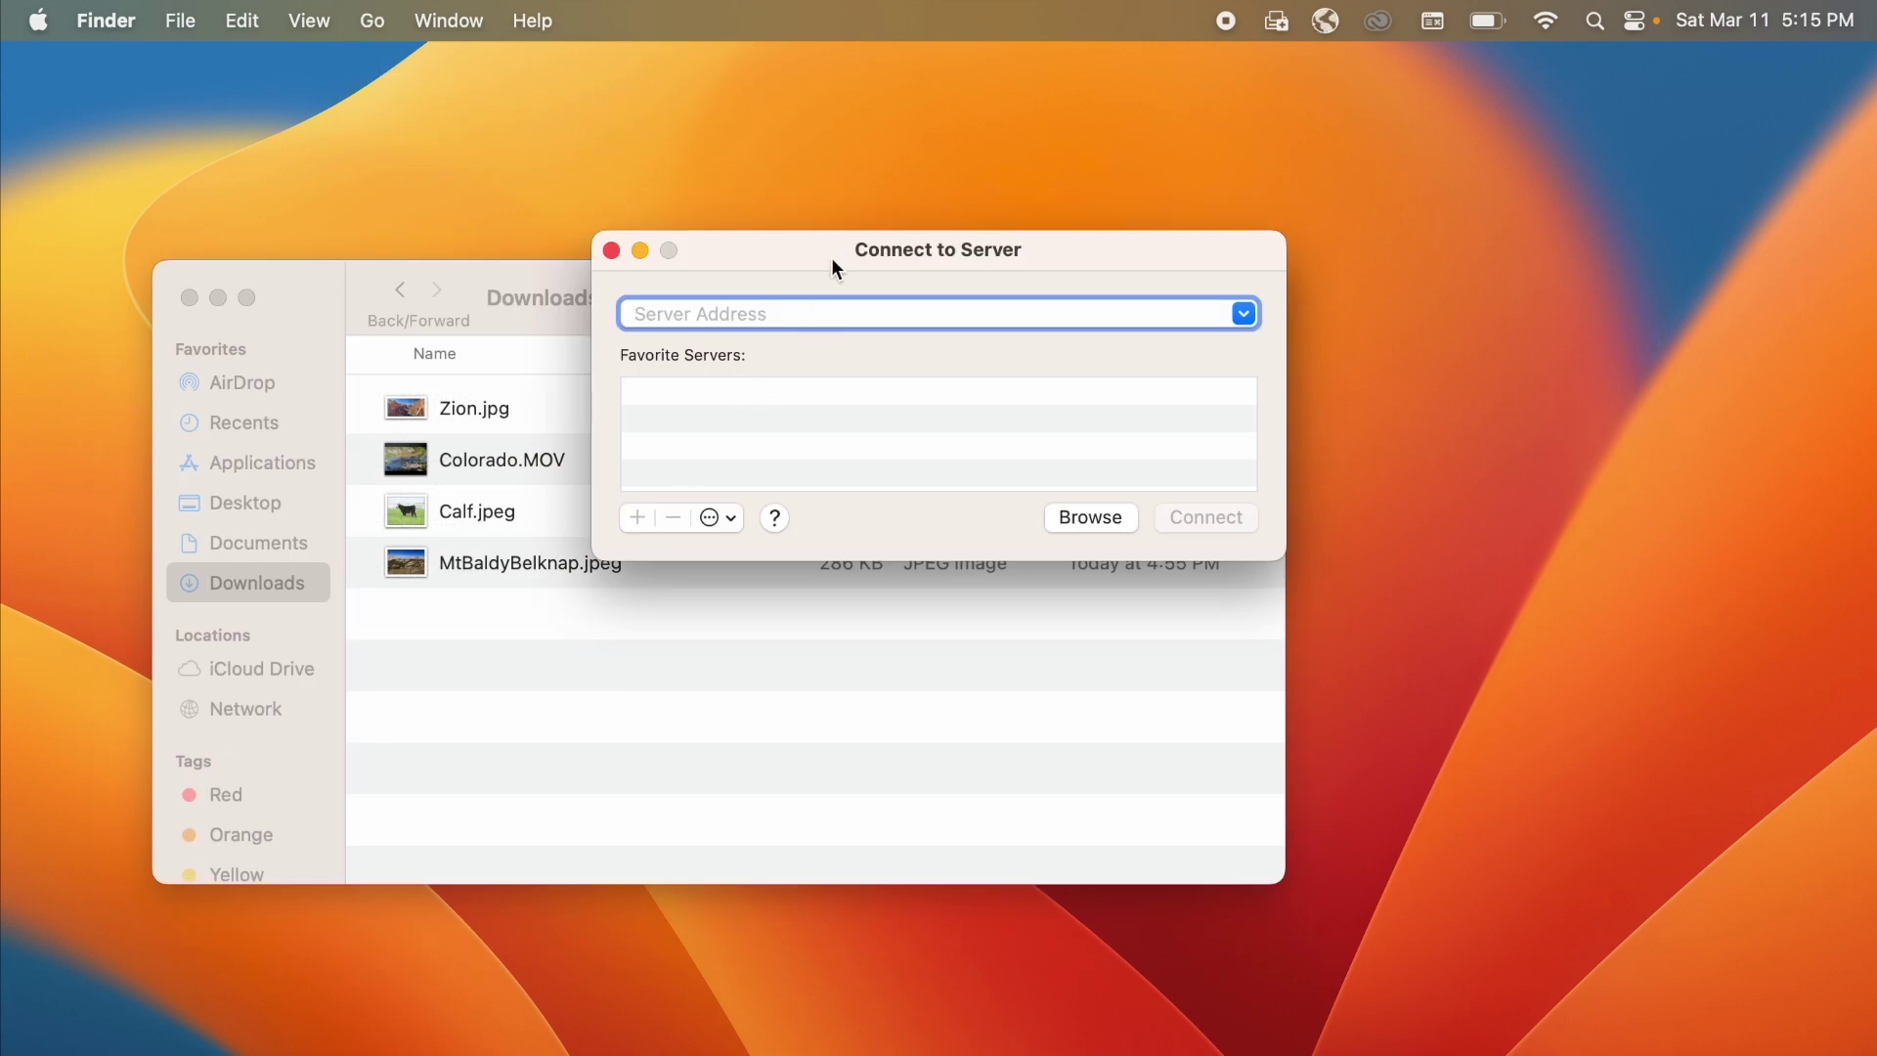
left_click_drag(831, 260, 989, 157)
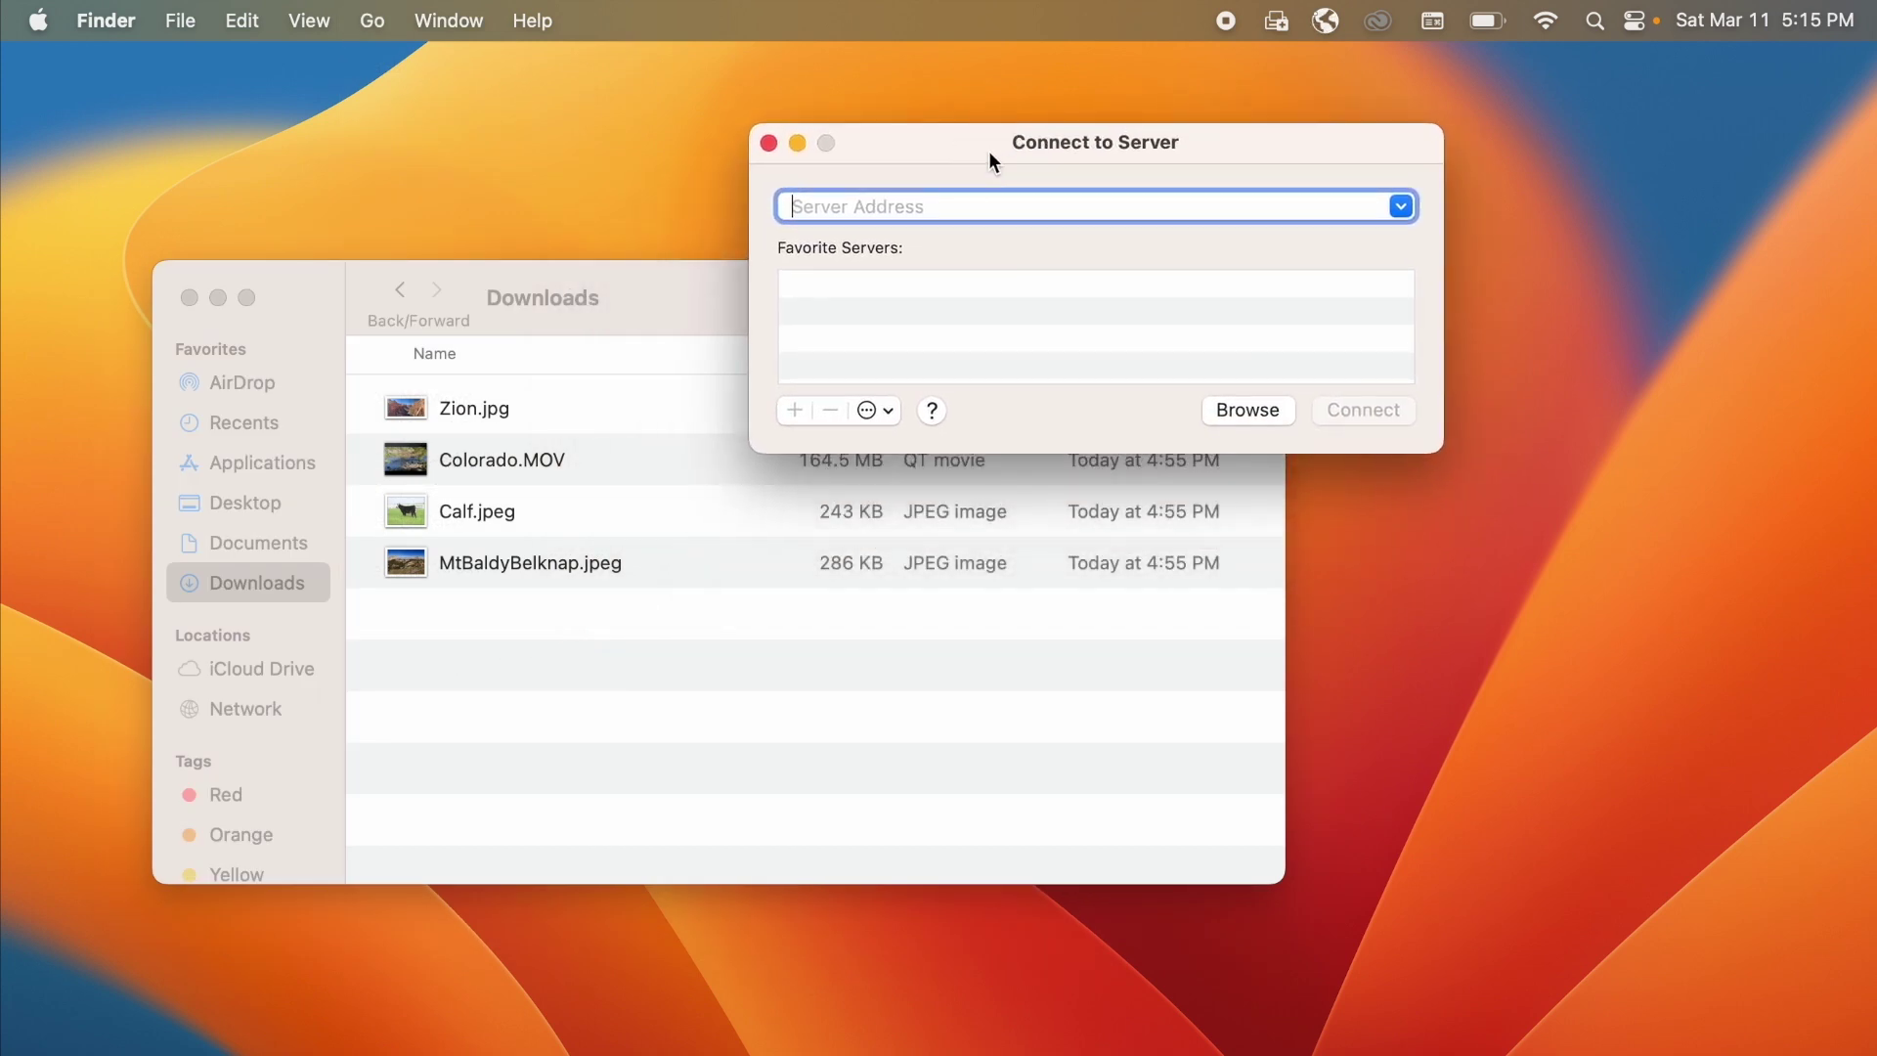
type("smb")
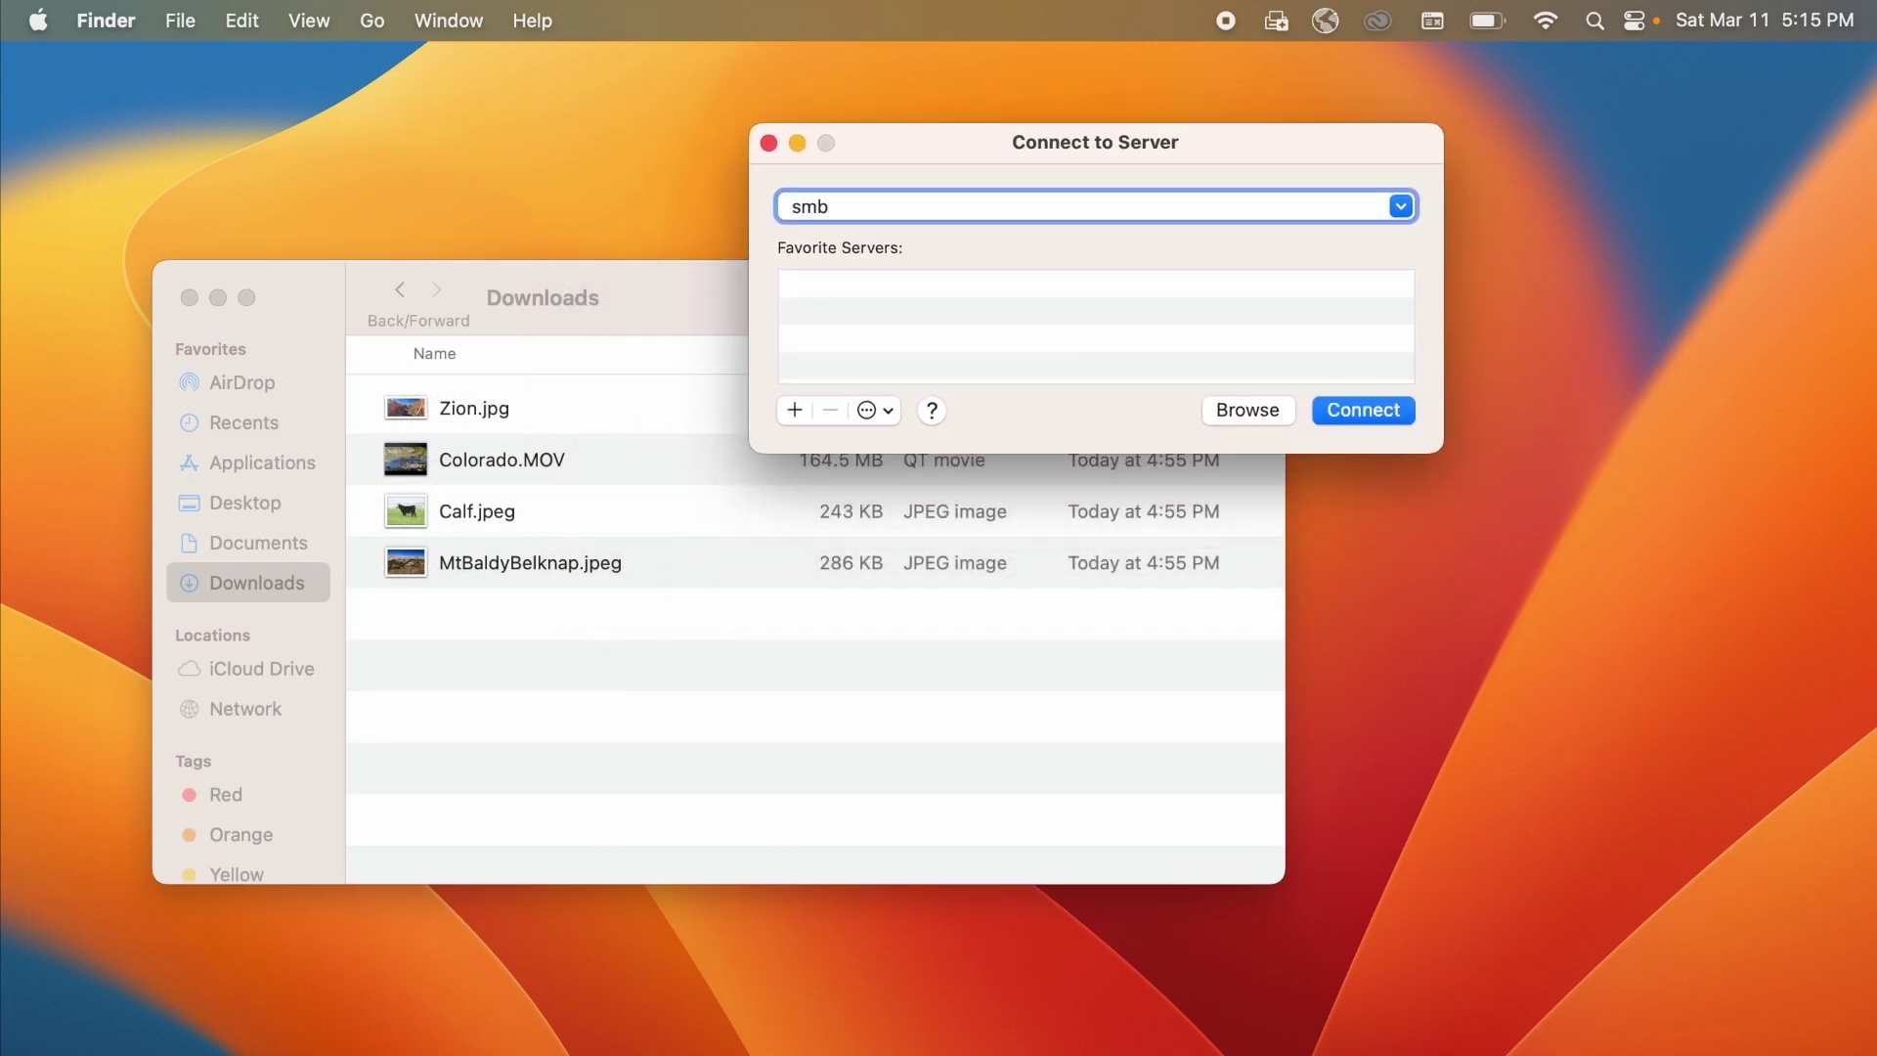
type("://")
type("192.168.1.56")
left_click(1364, 407)
Step: Log in to the server as a registered user with the account name and password
double_click(870, 423)
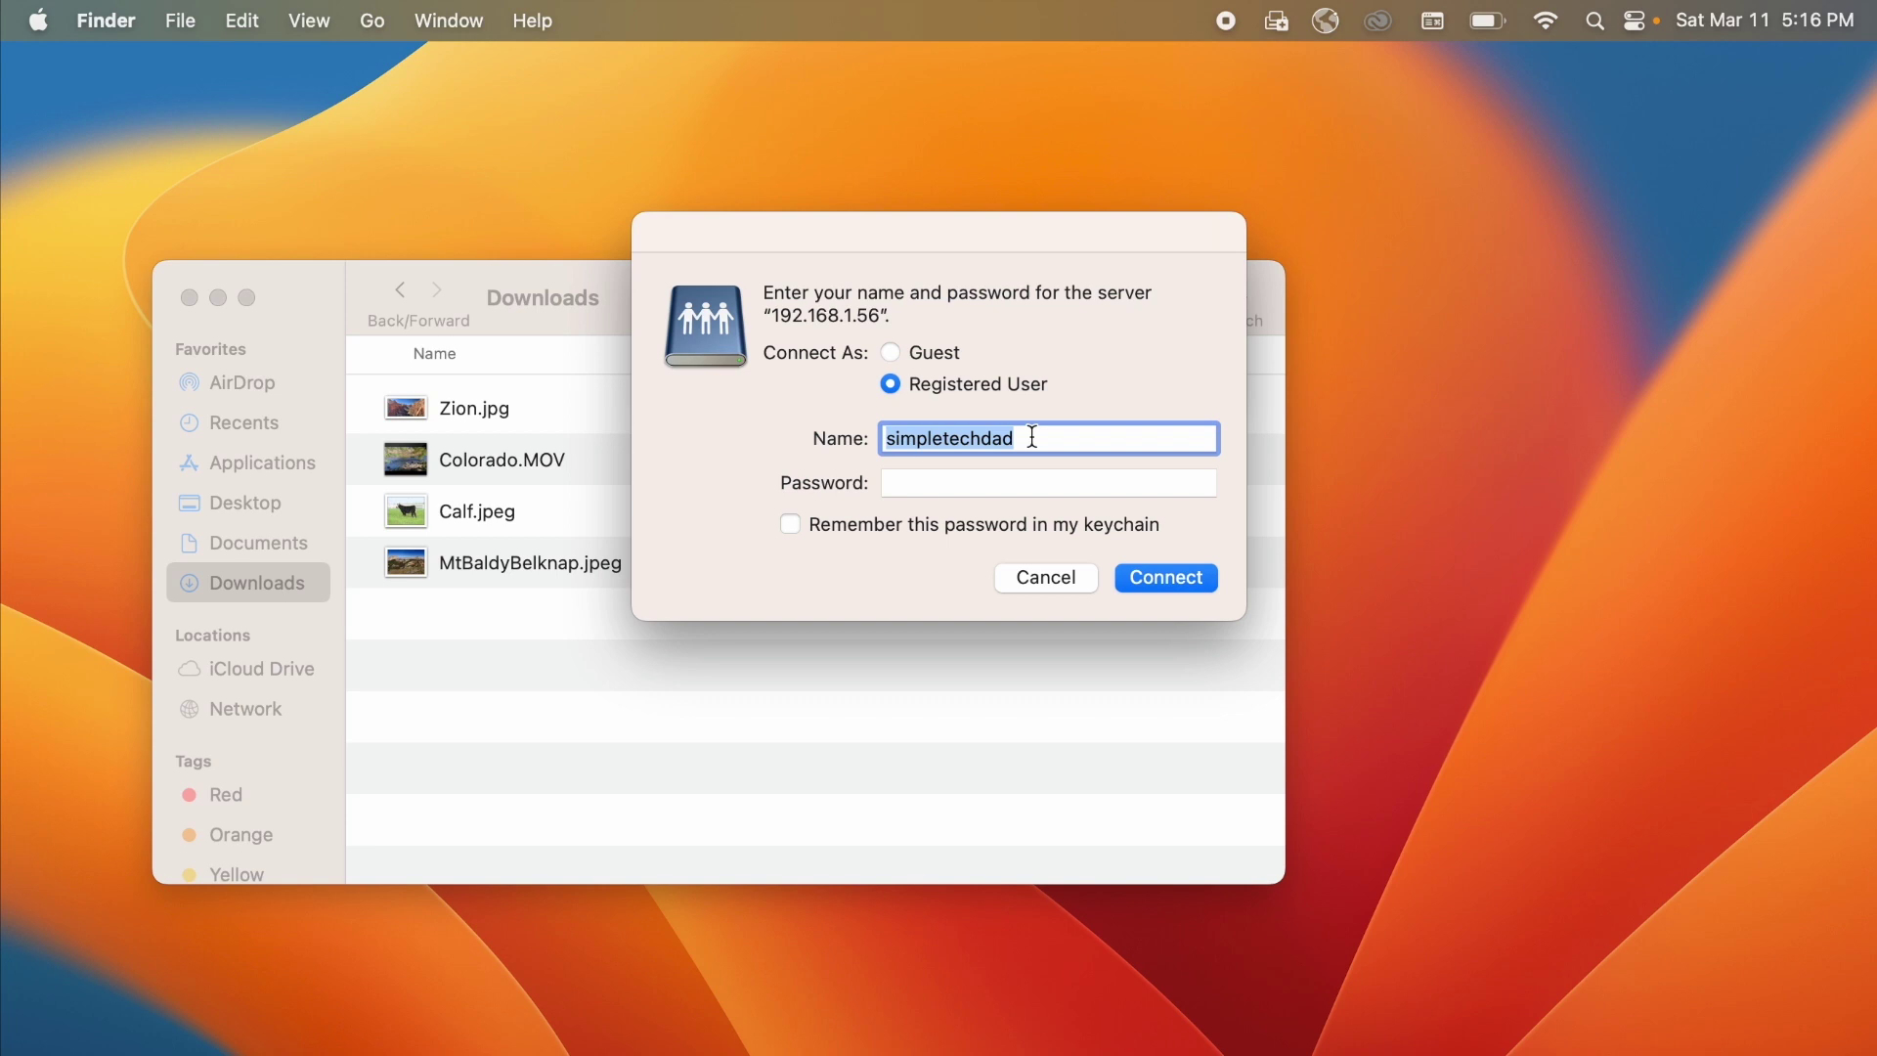
left_click(990, 483)
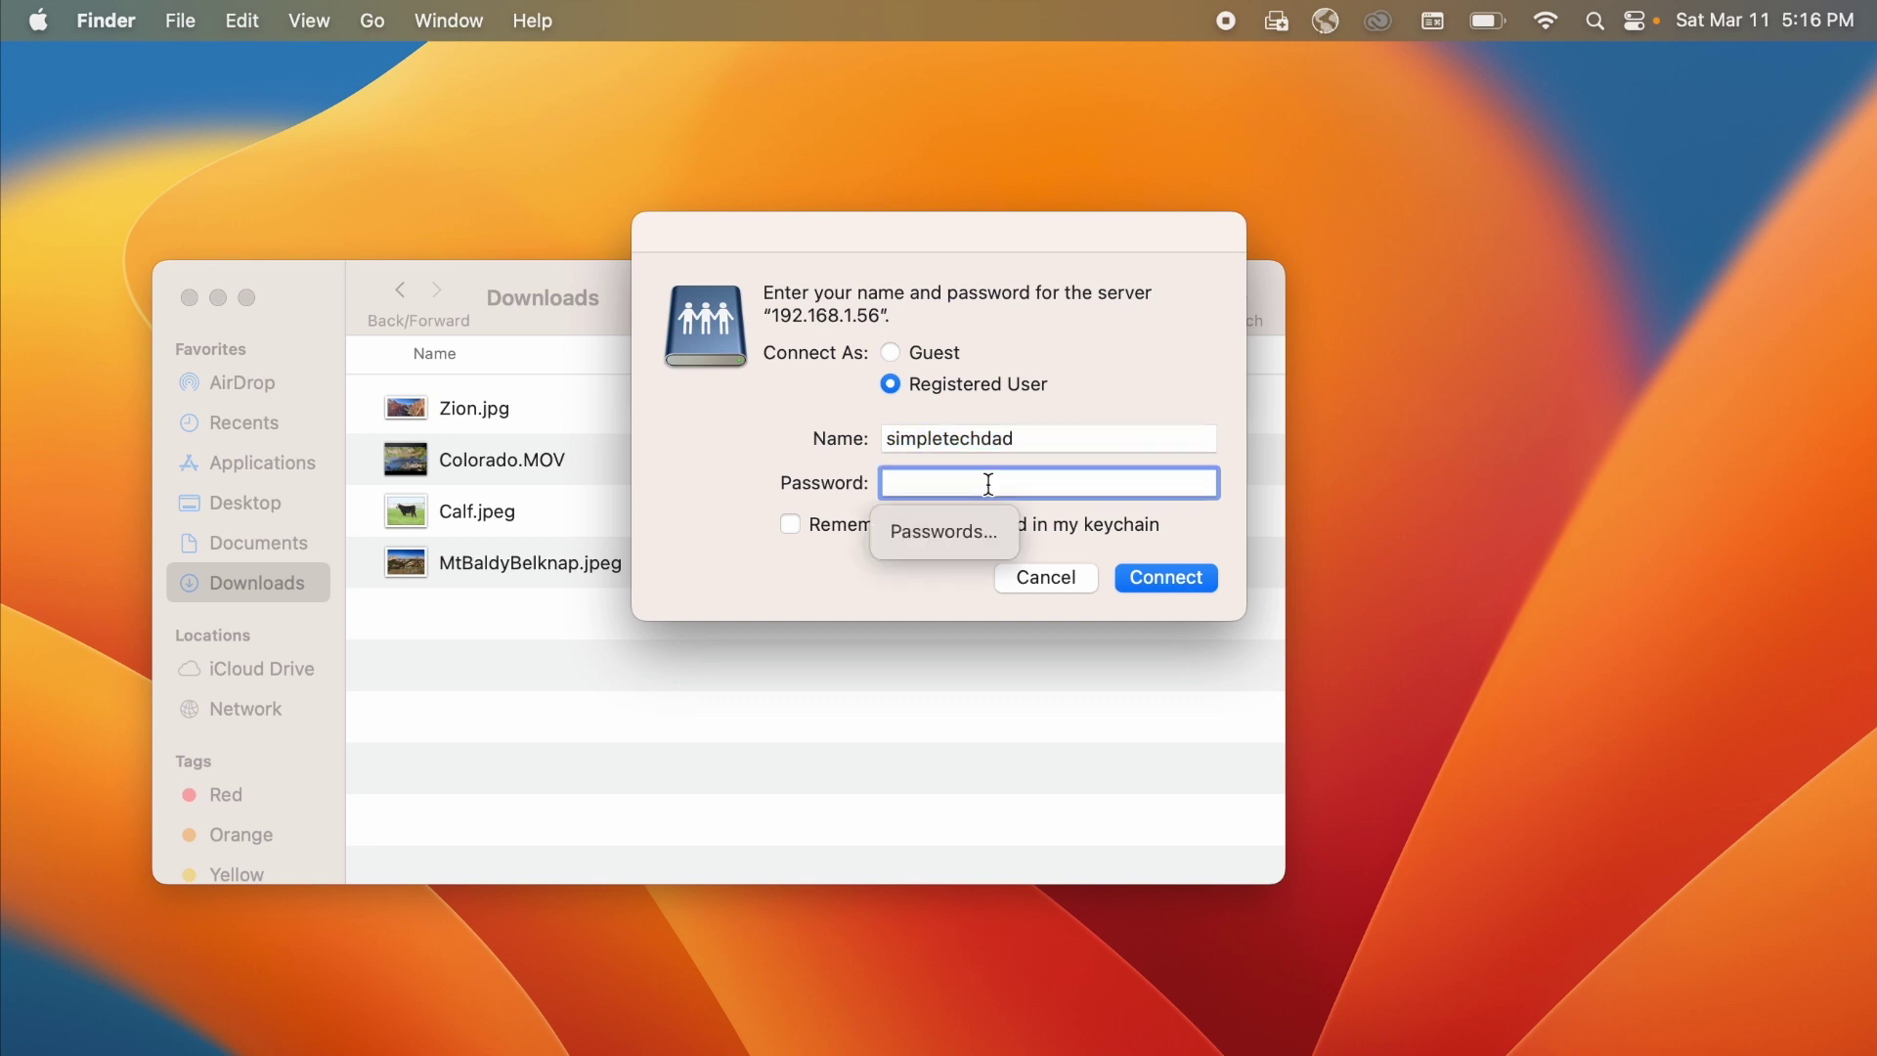
type("•••••")
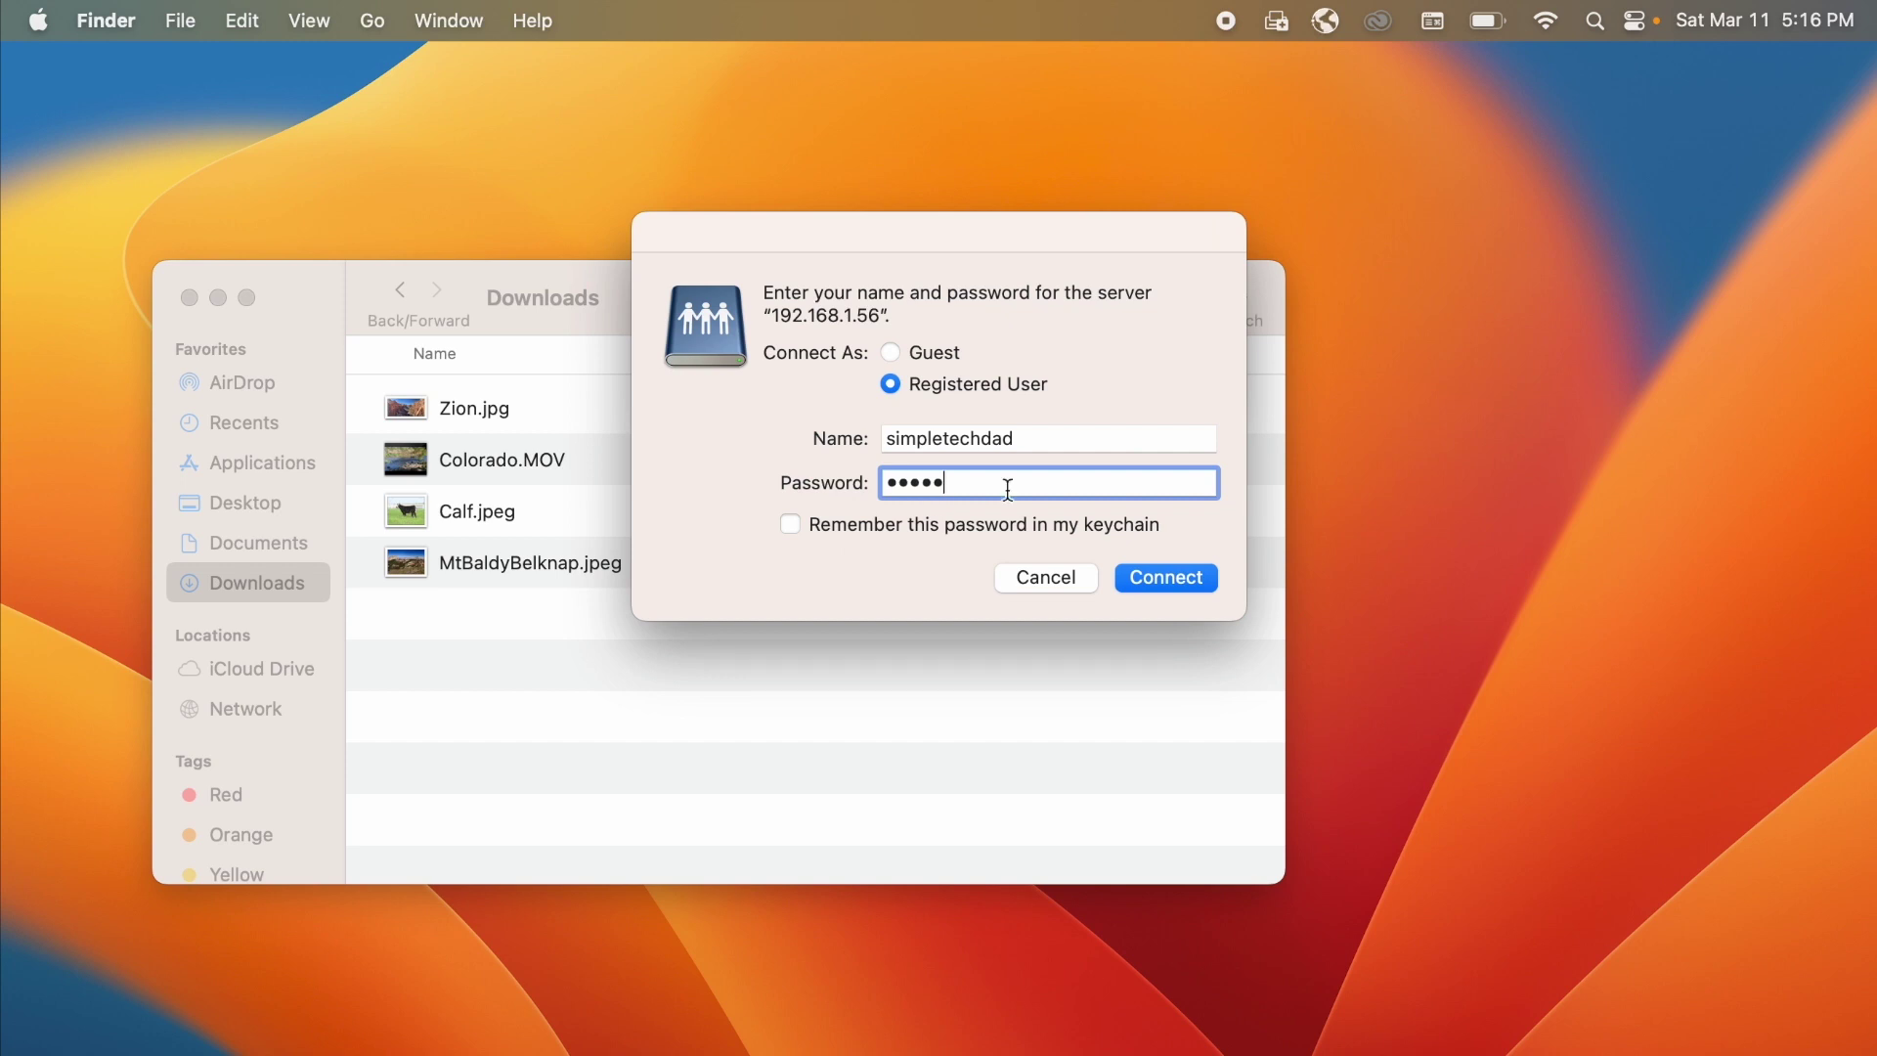
left_click(1169, 581)
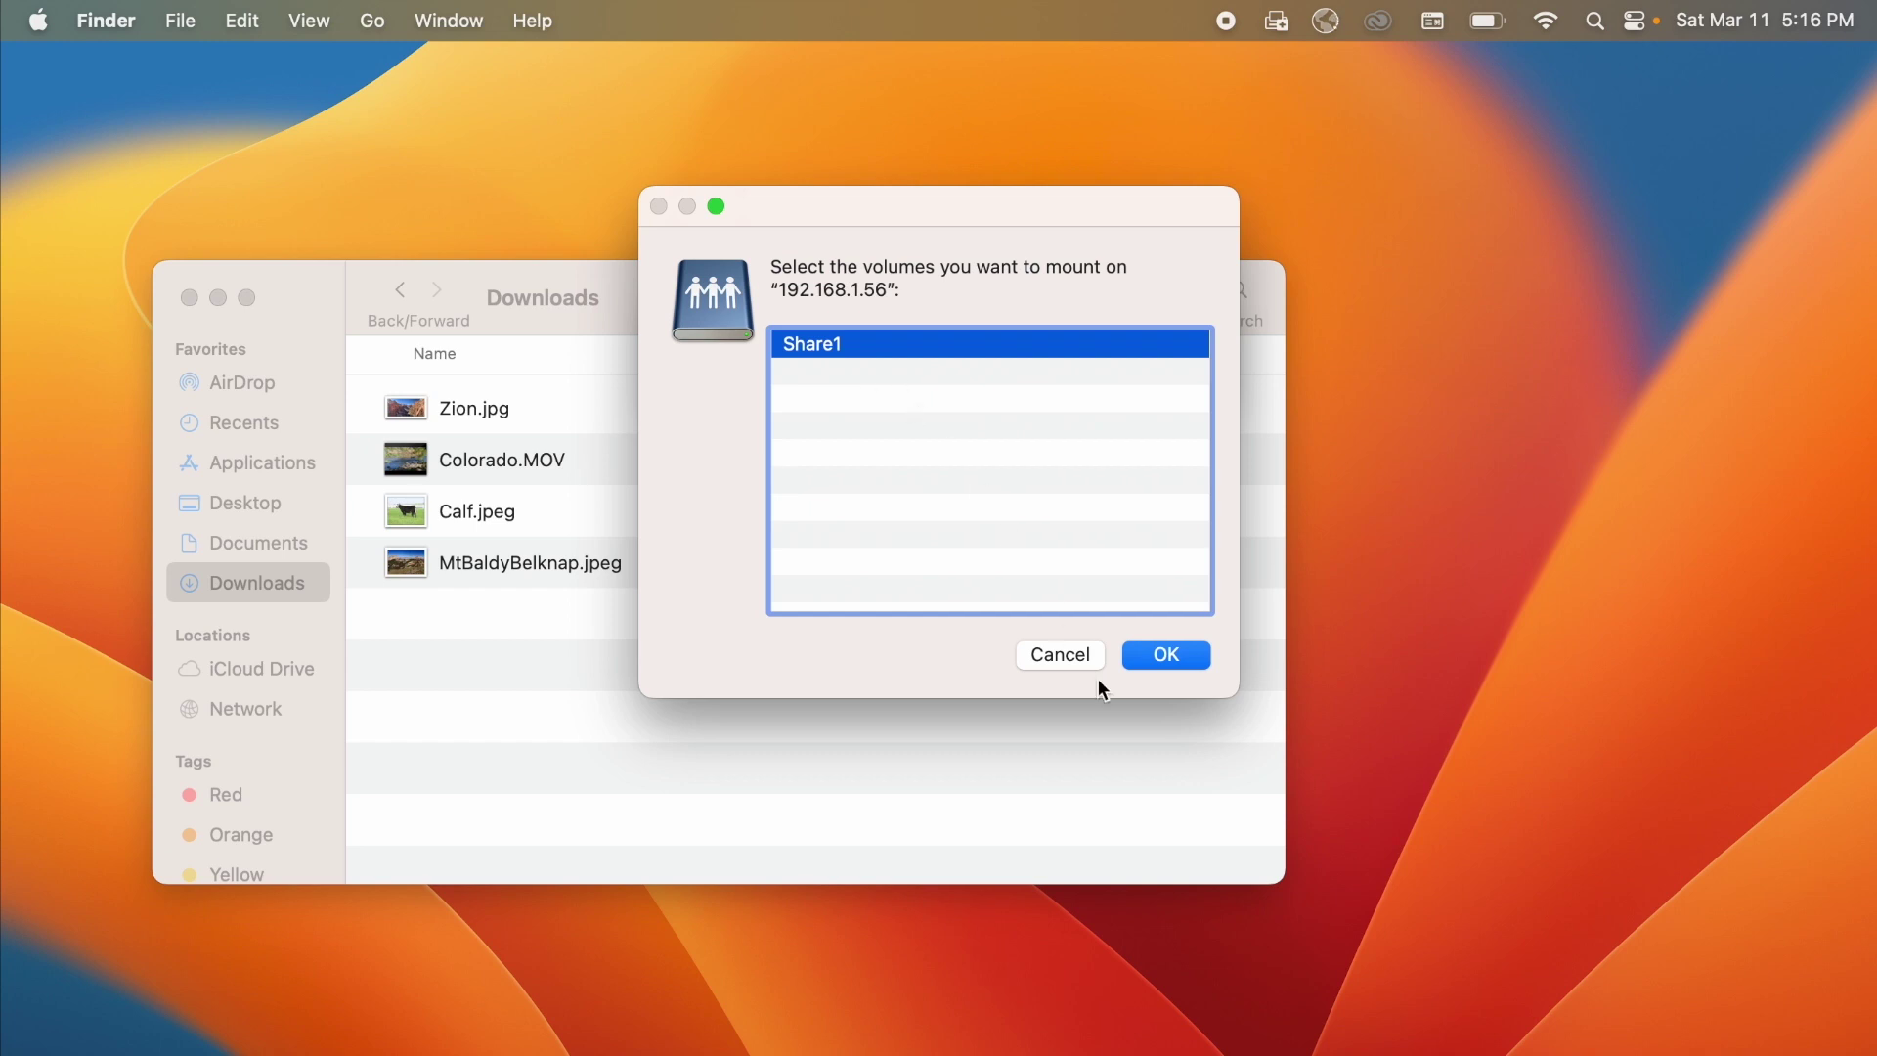
Step: Mount Share1 in its own window and select the four Downloads files to copy into it
left_click(1157, 661)
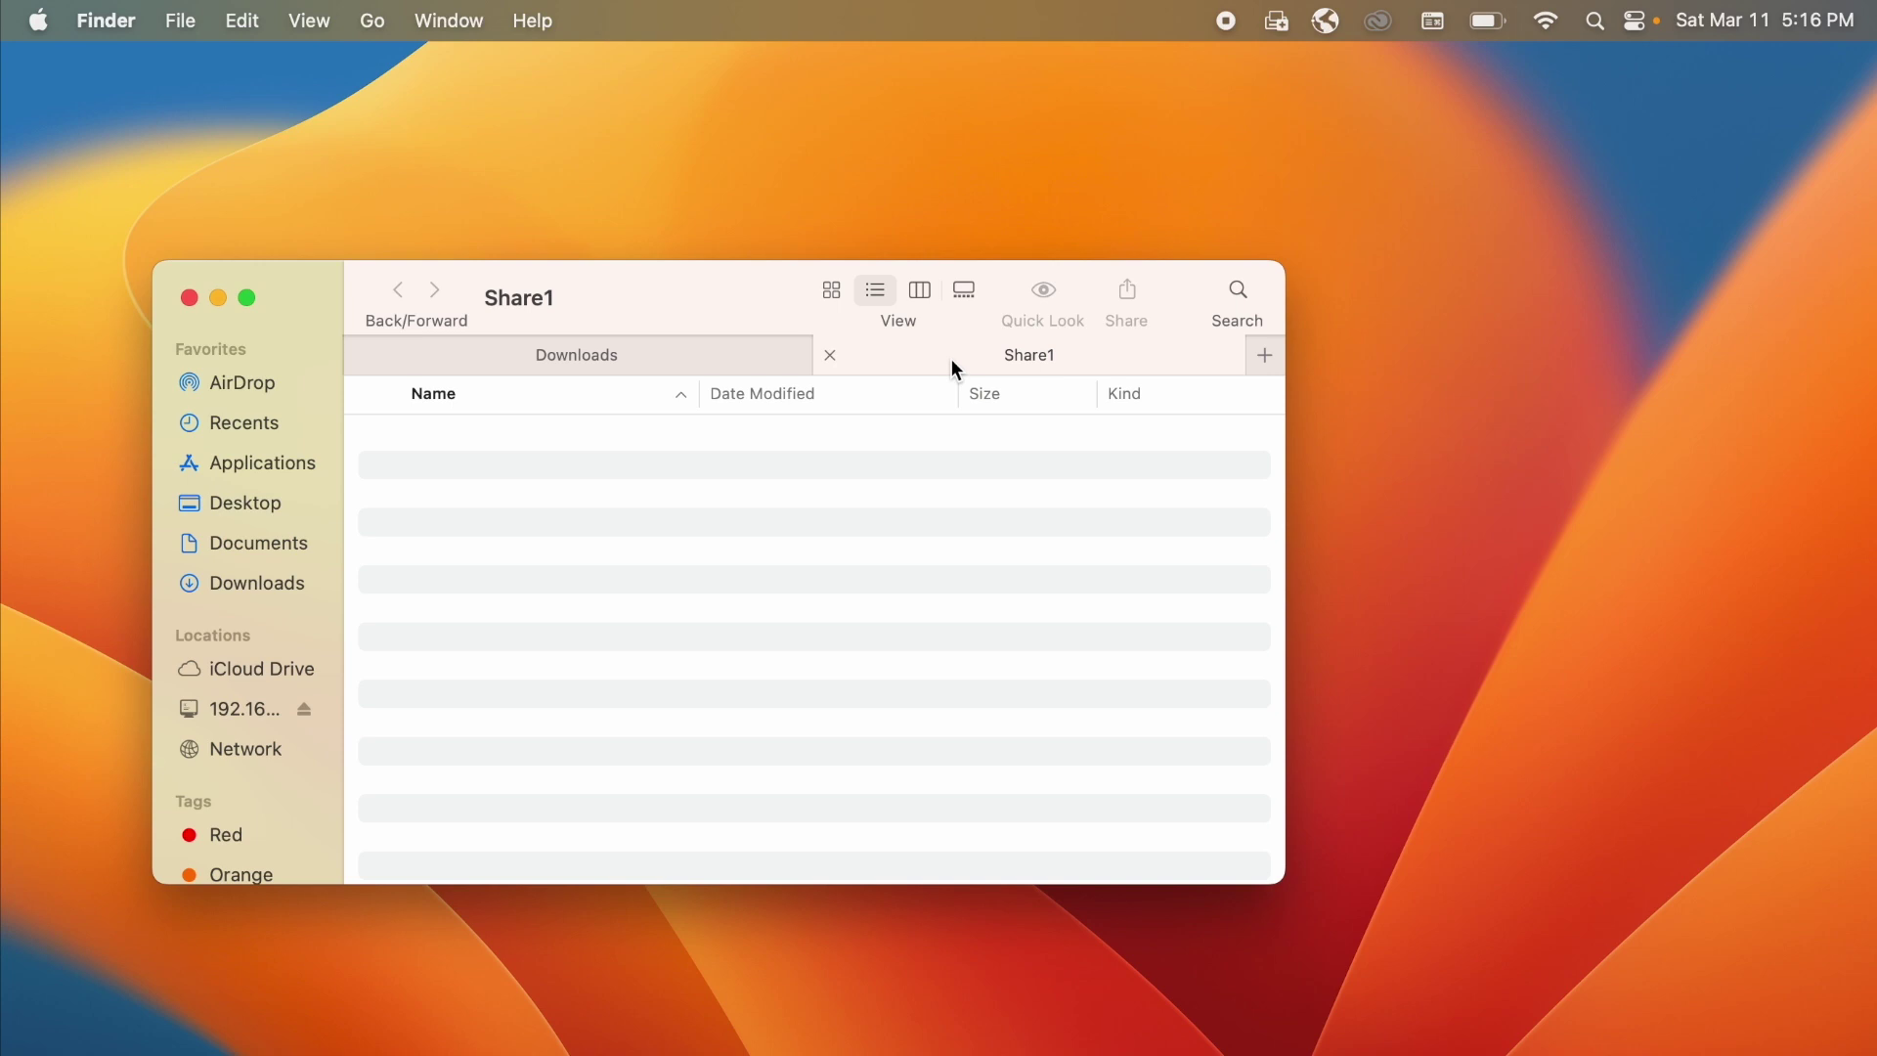
left_click(674, 354)
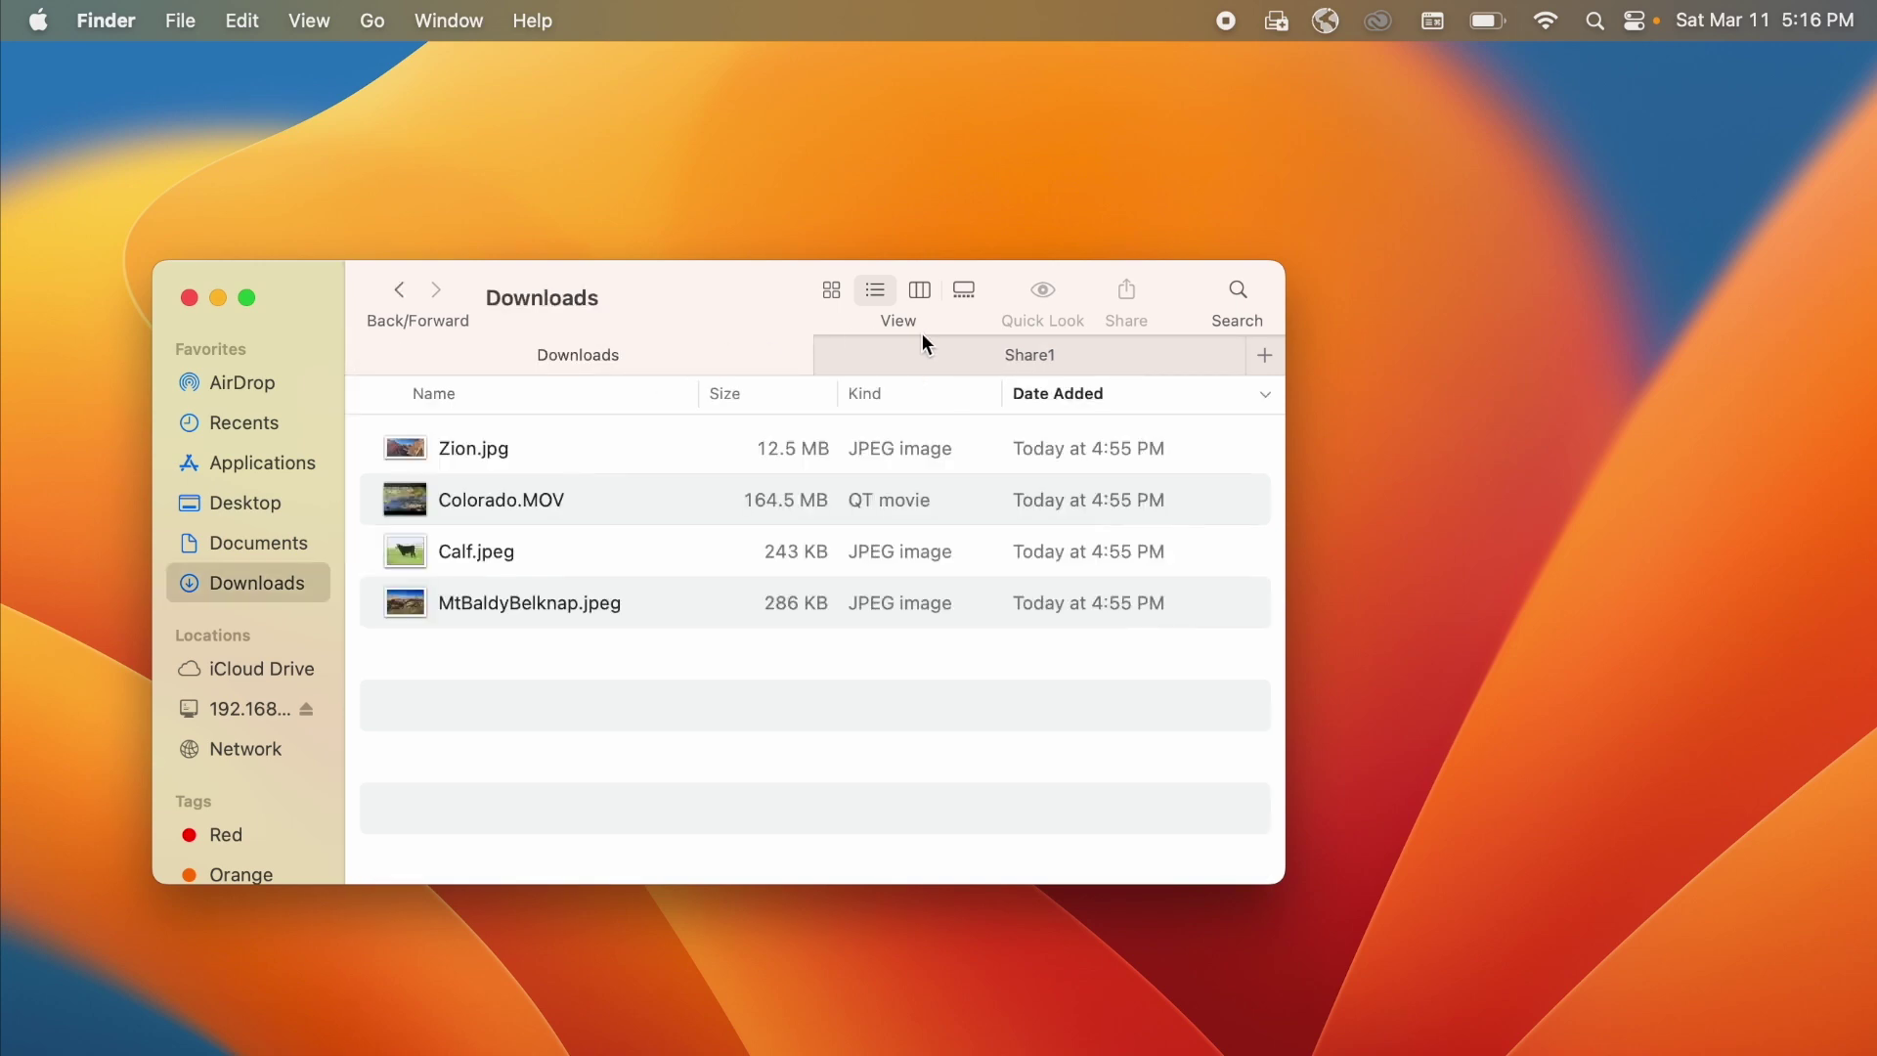
left_click(921, 350)
left_click_drag(921, 354, 1373, 482)
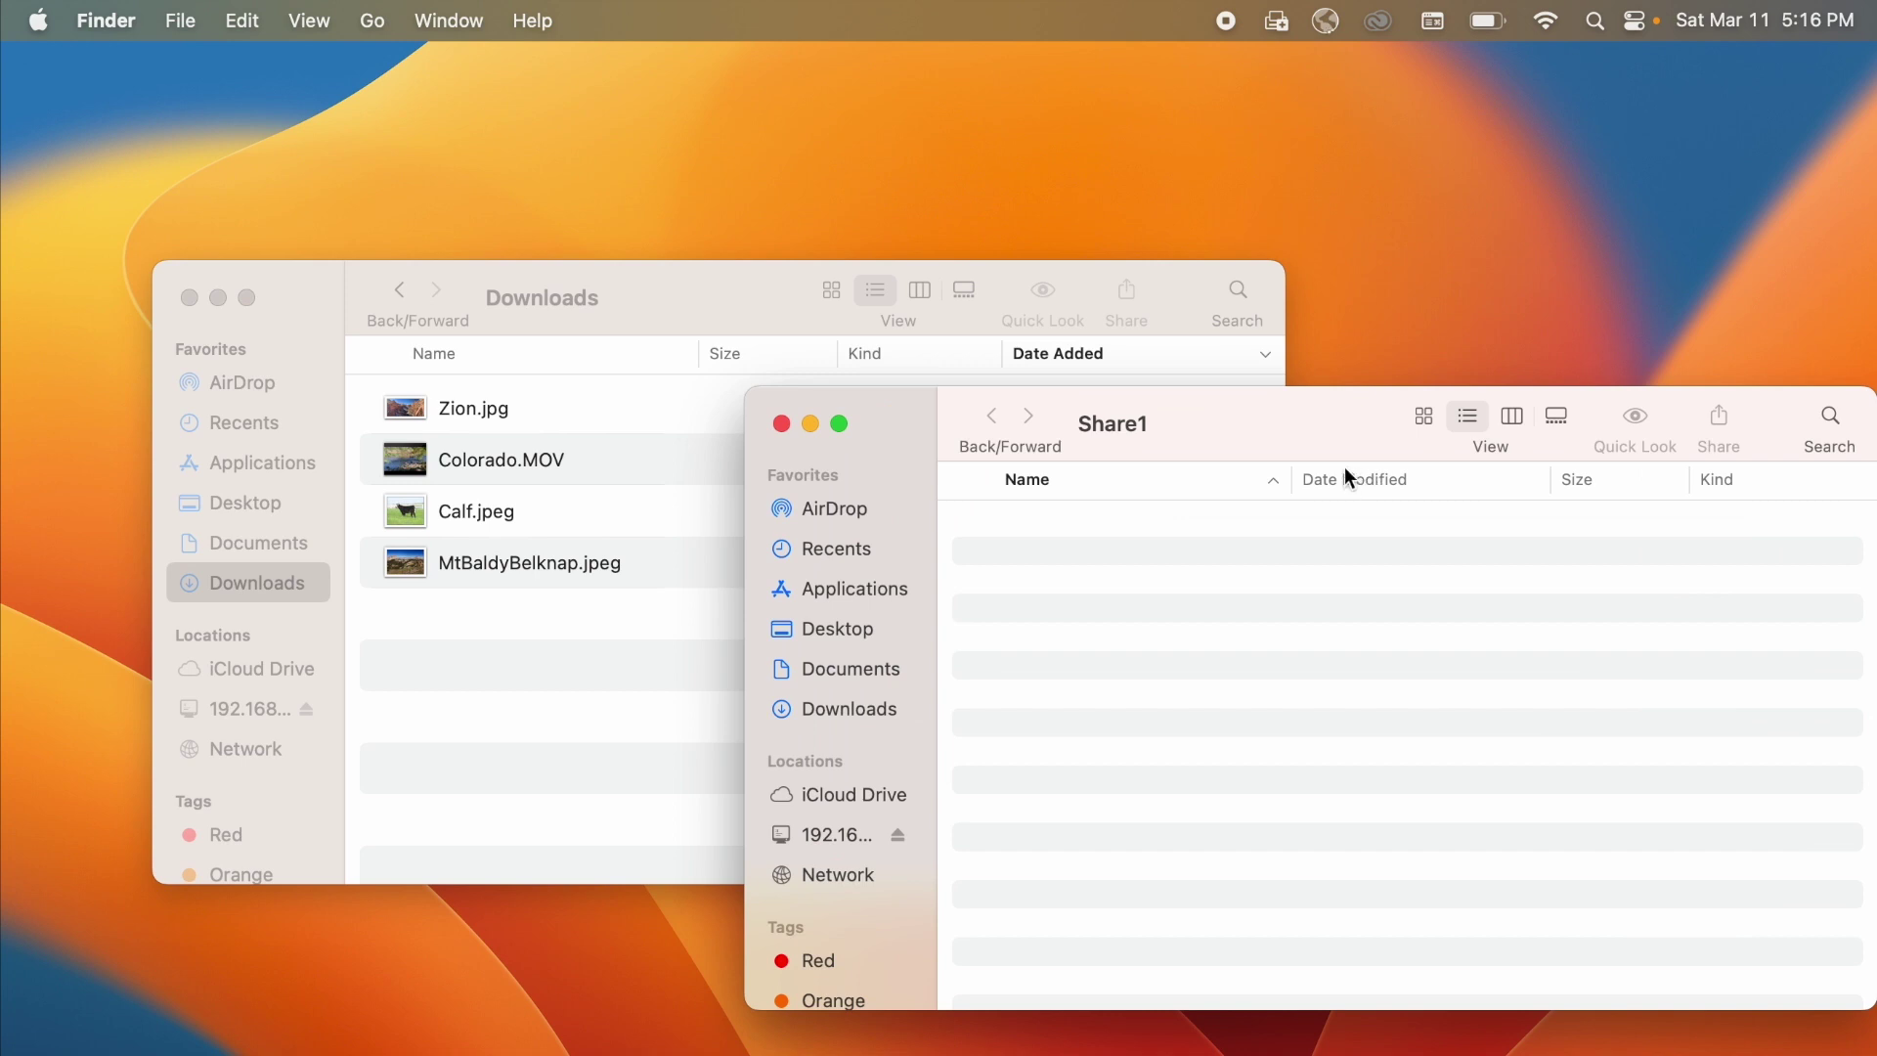
left_click_drag(689, 293, 559, 166)
left_click_drag(461, 475, 1388, 588)
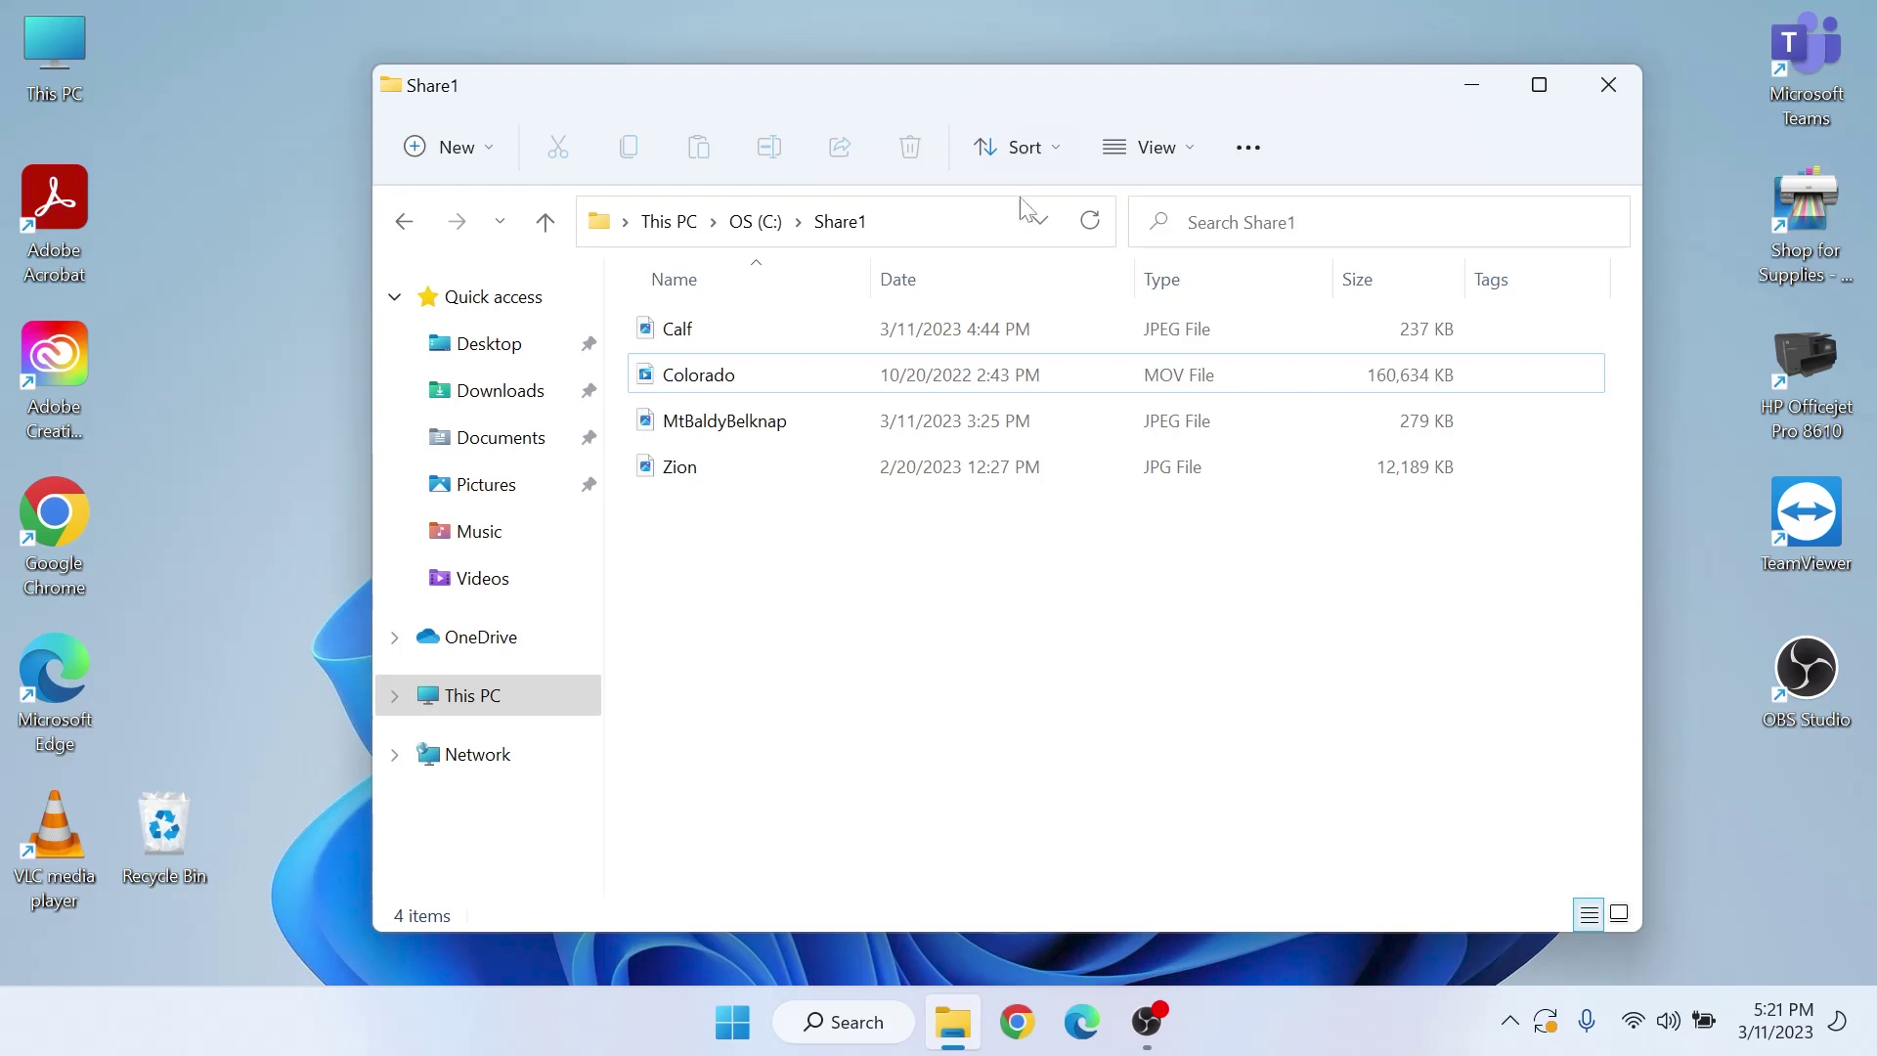
double_click(758, 316)
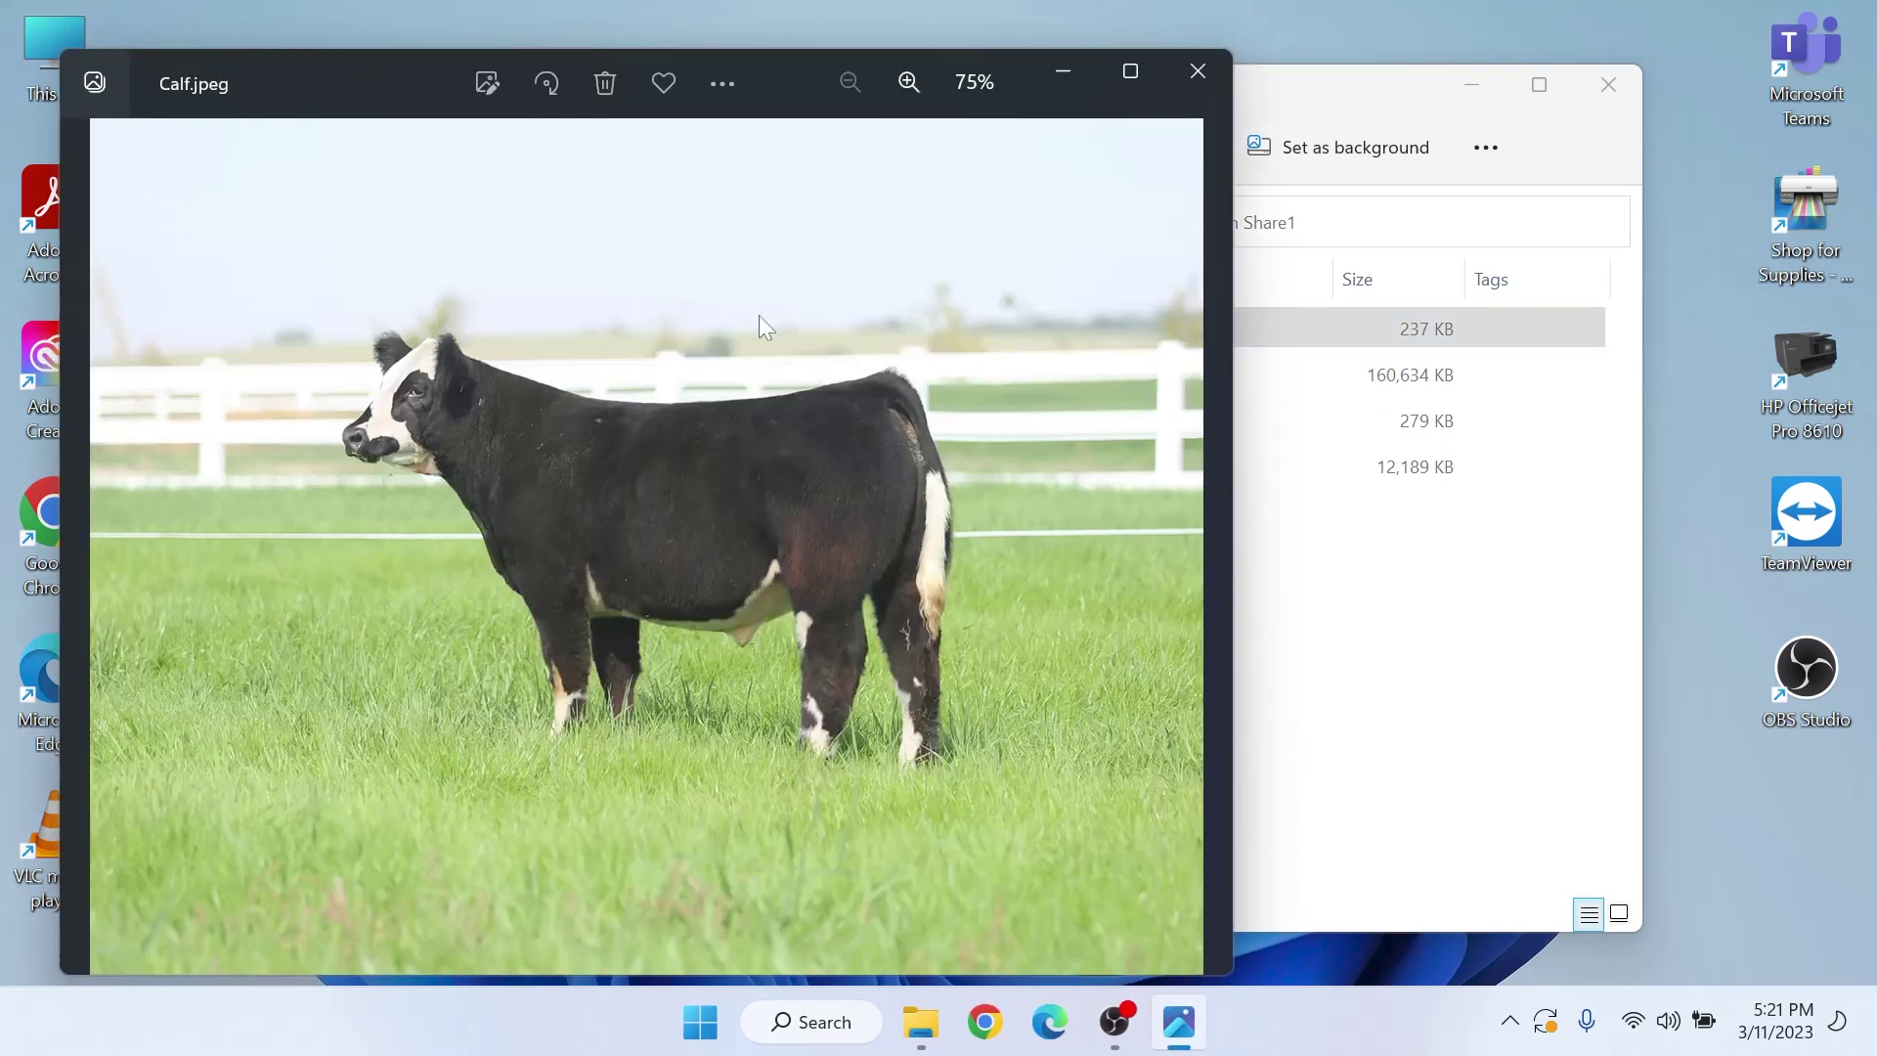
left_click(1211, 72)
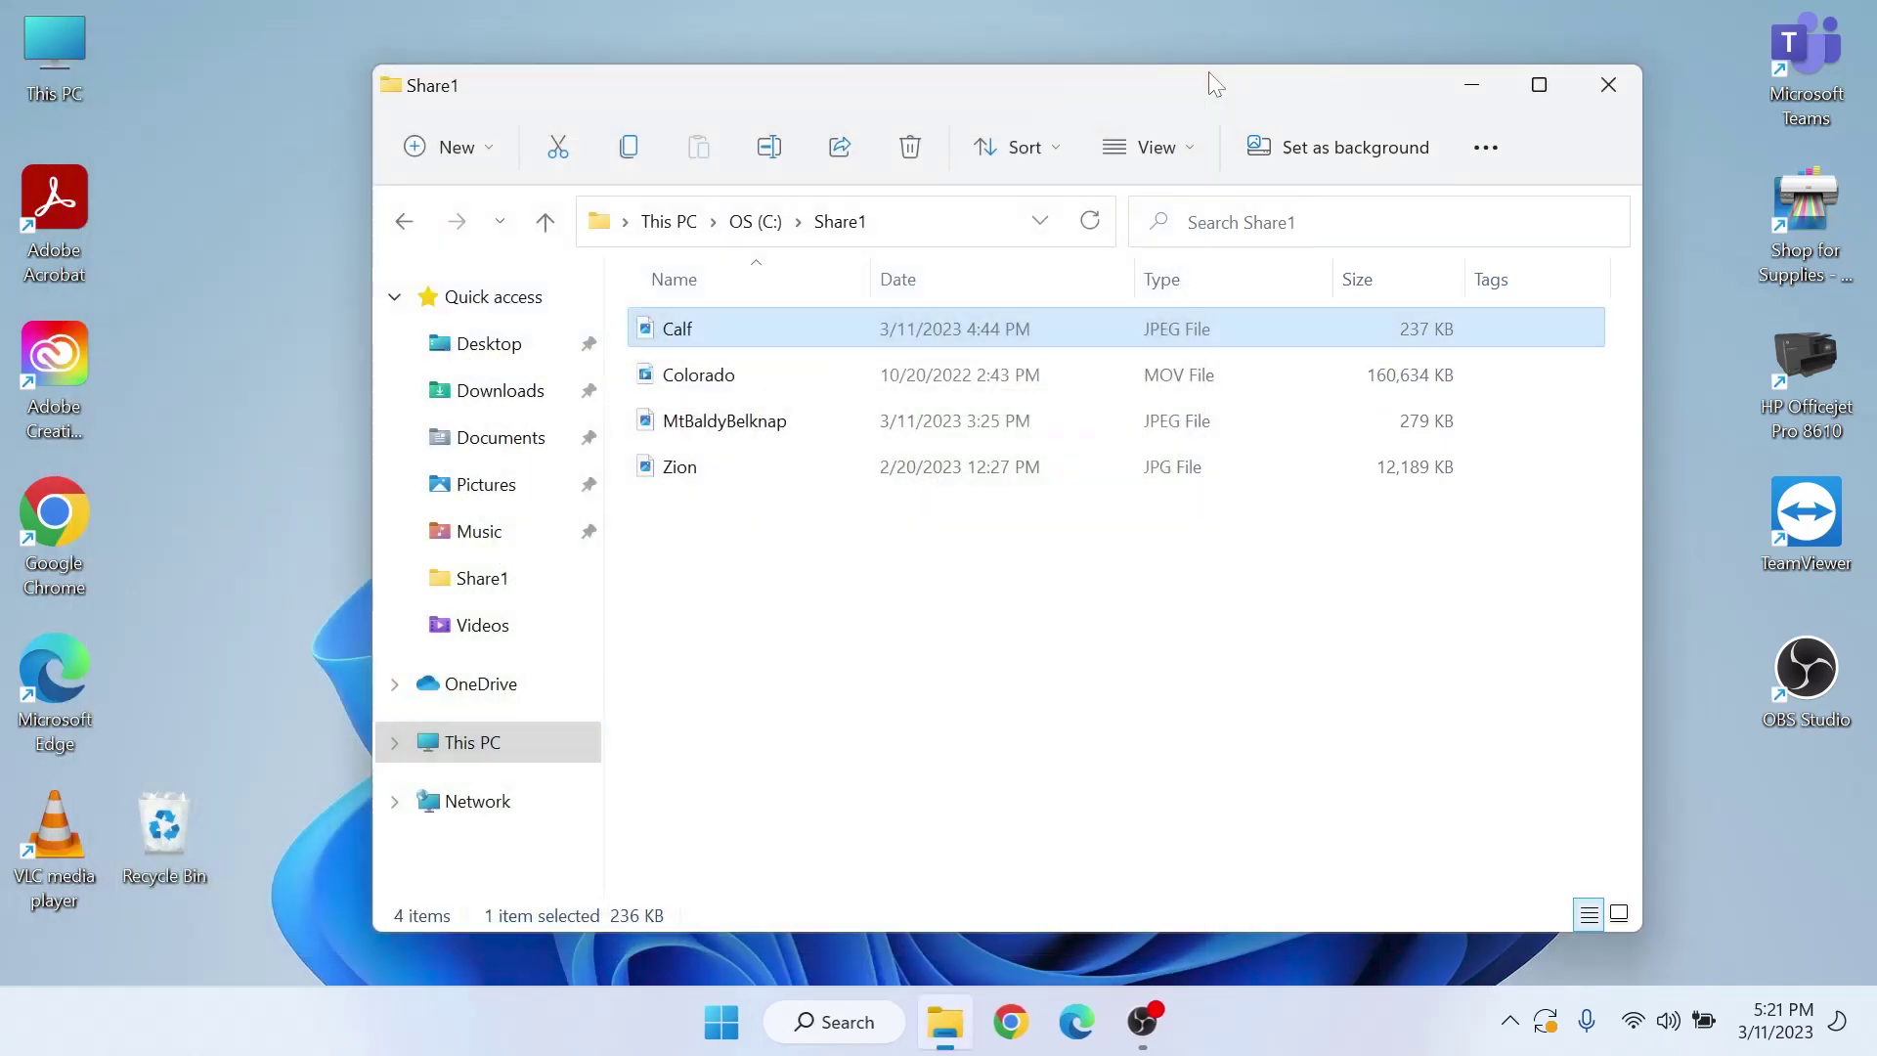
left_click(776, 420)
double_click(776, 421)
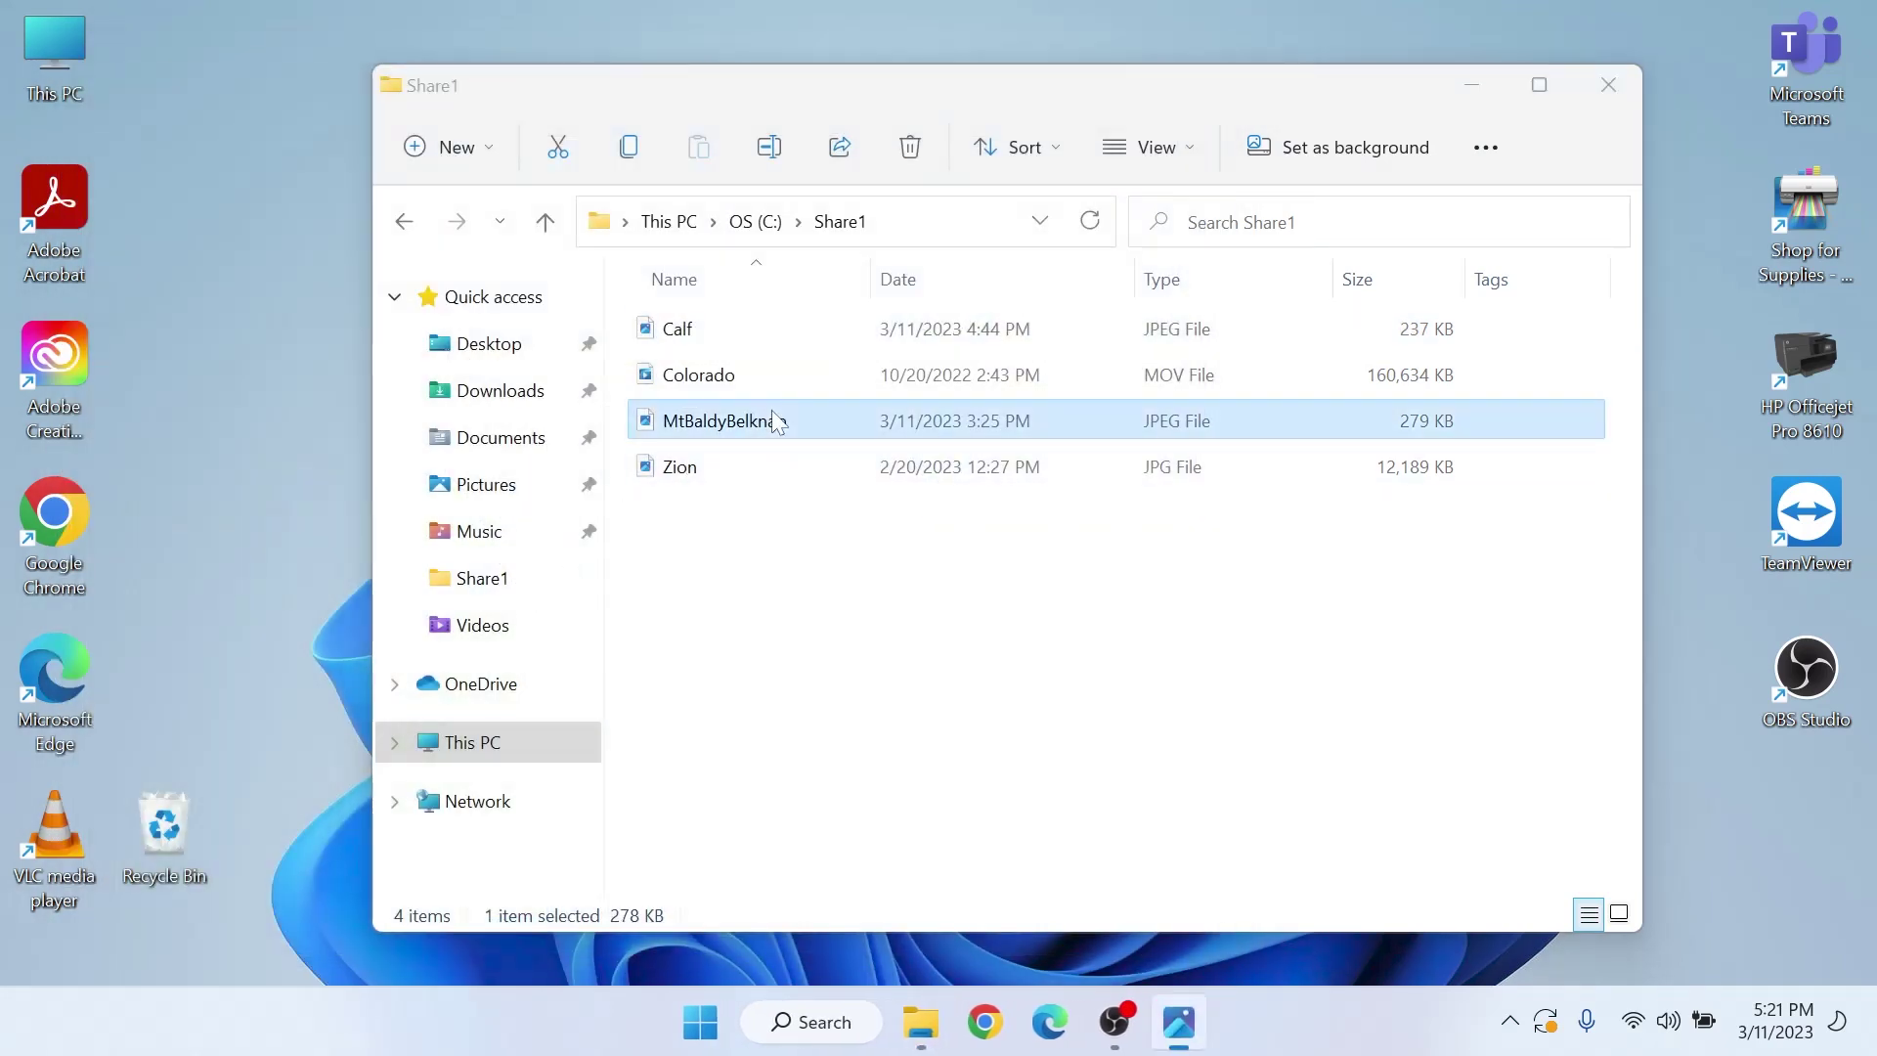
left_click(1207, 548)
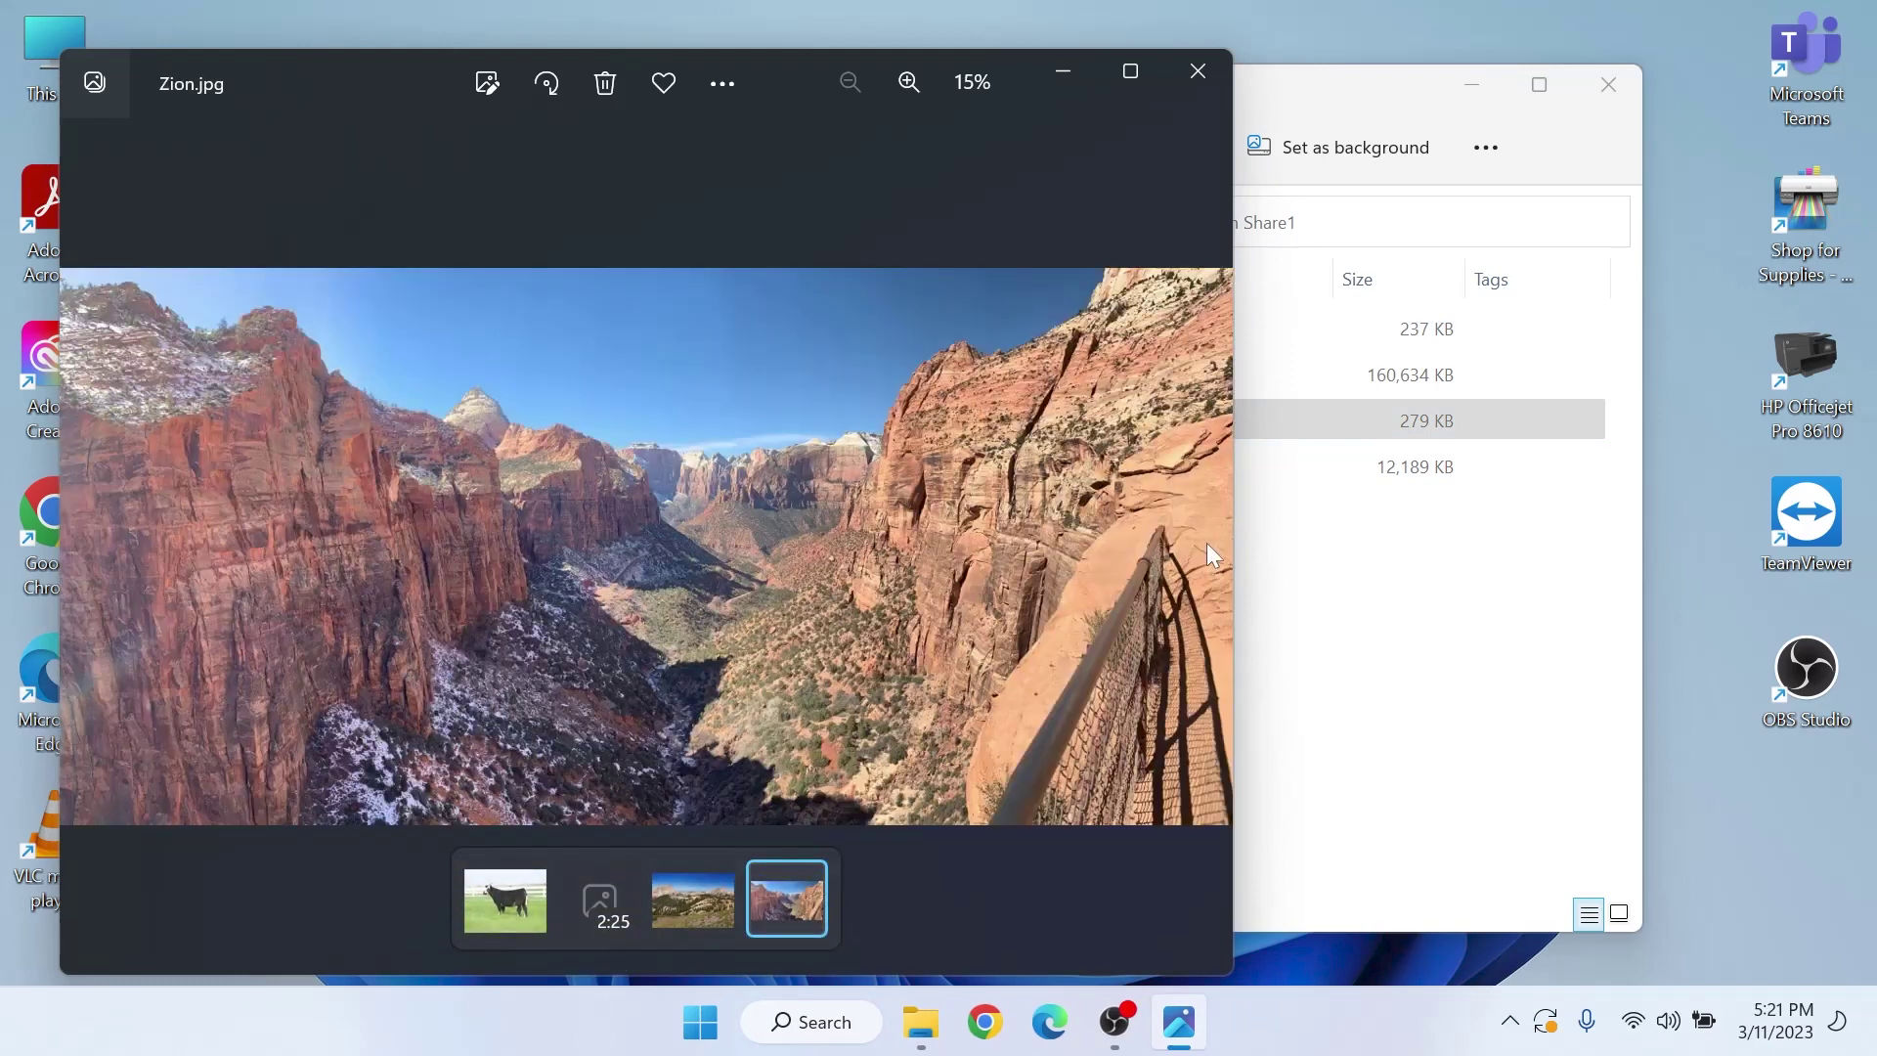
left_click(1216, 64)
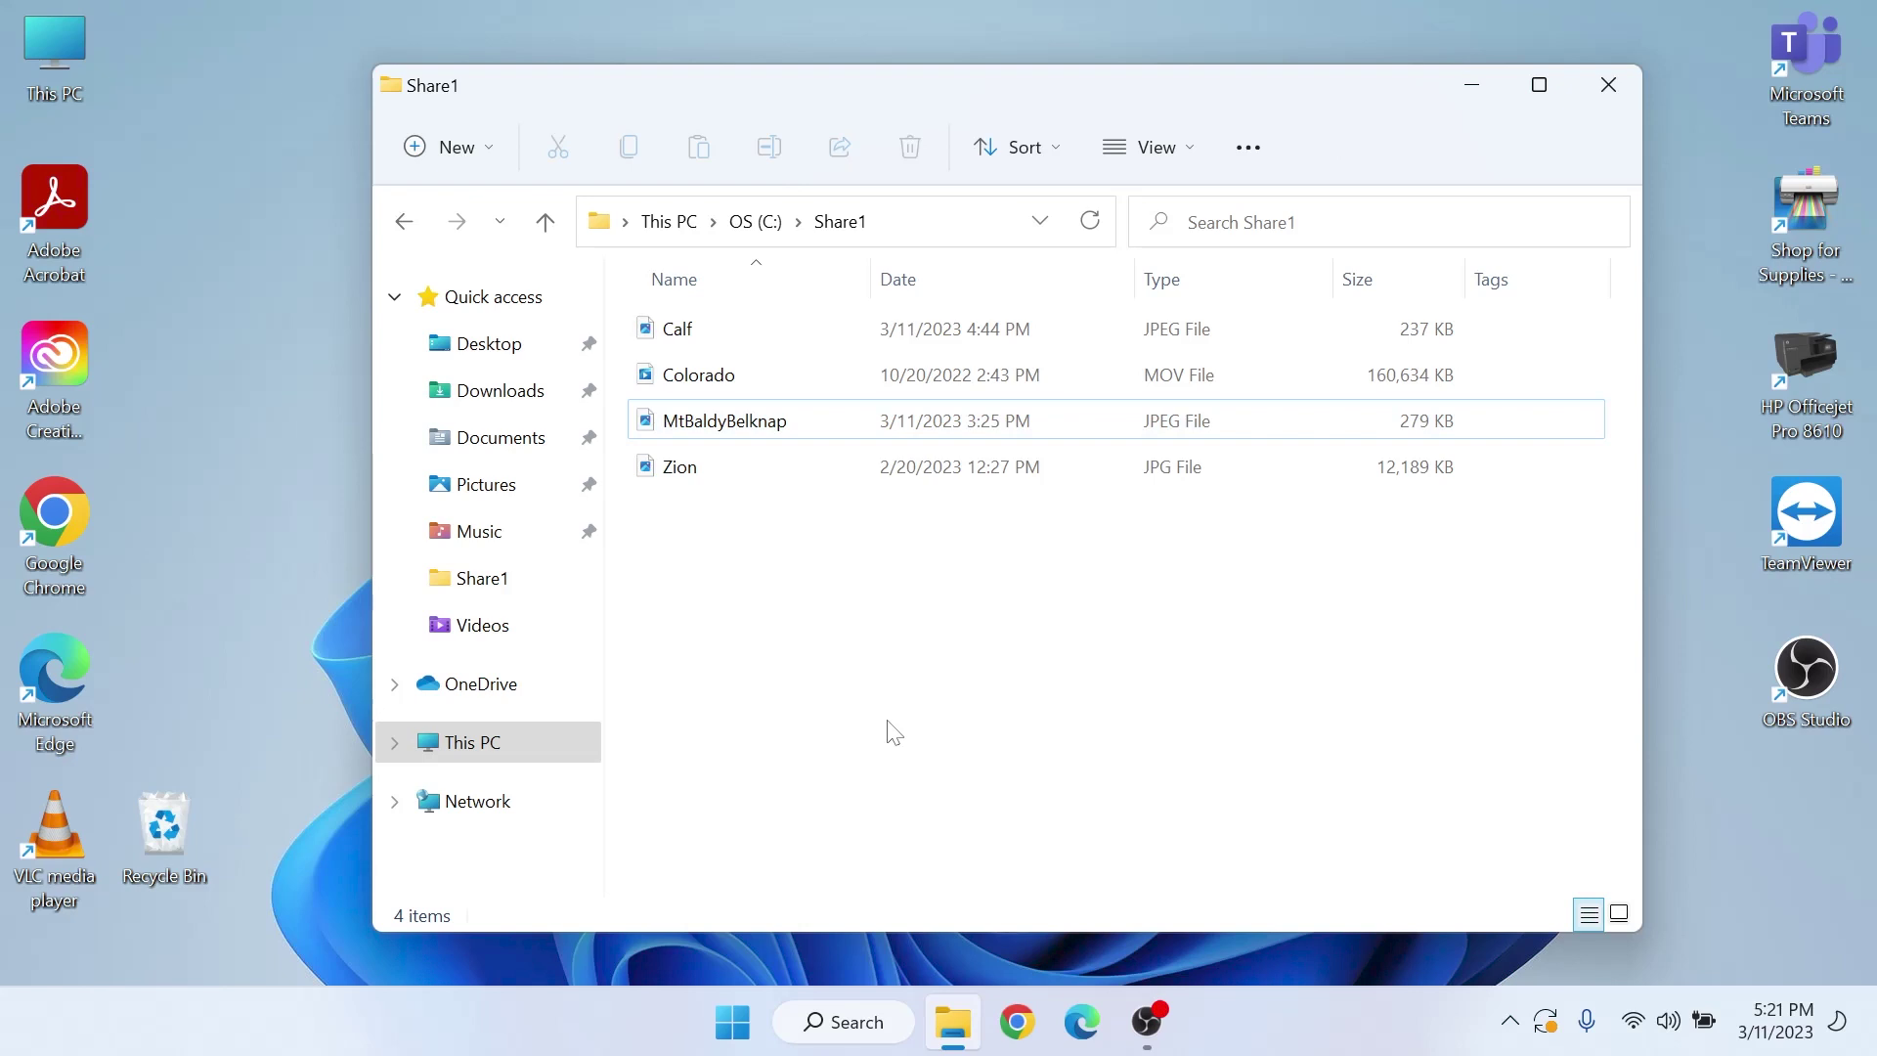
left_click_drag(912, 550, 295, 332)
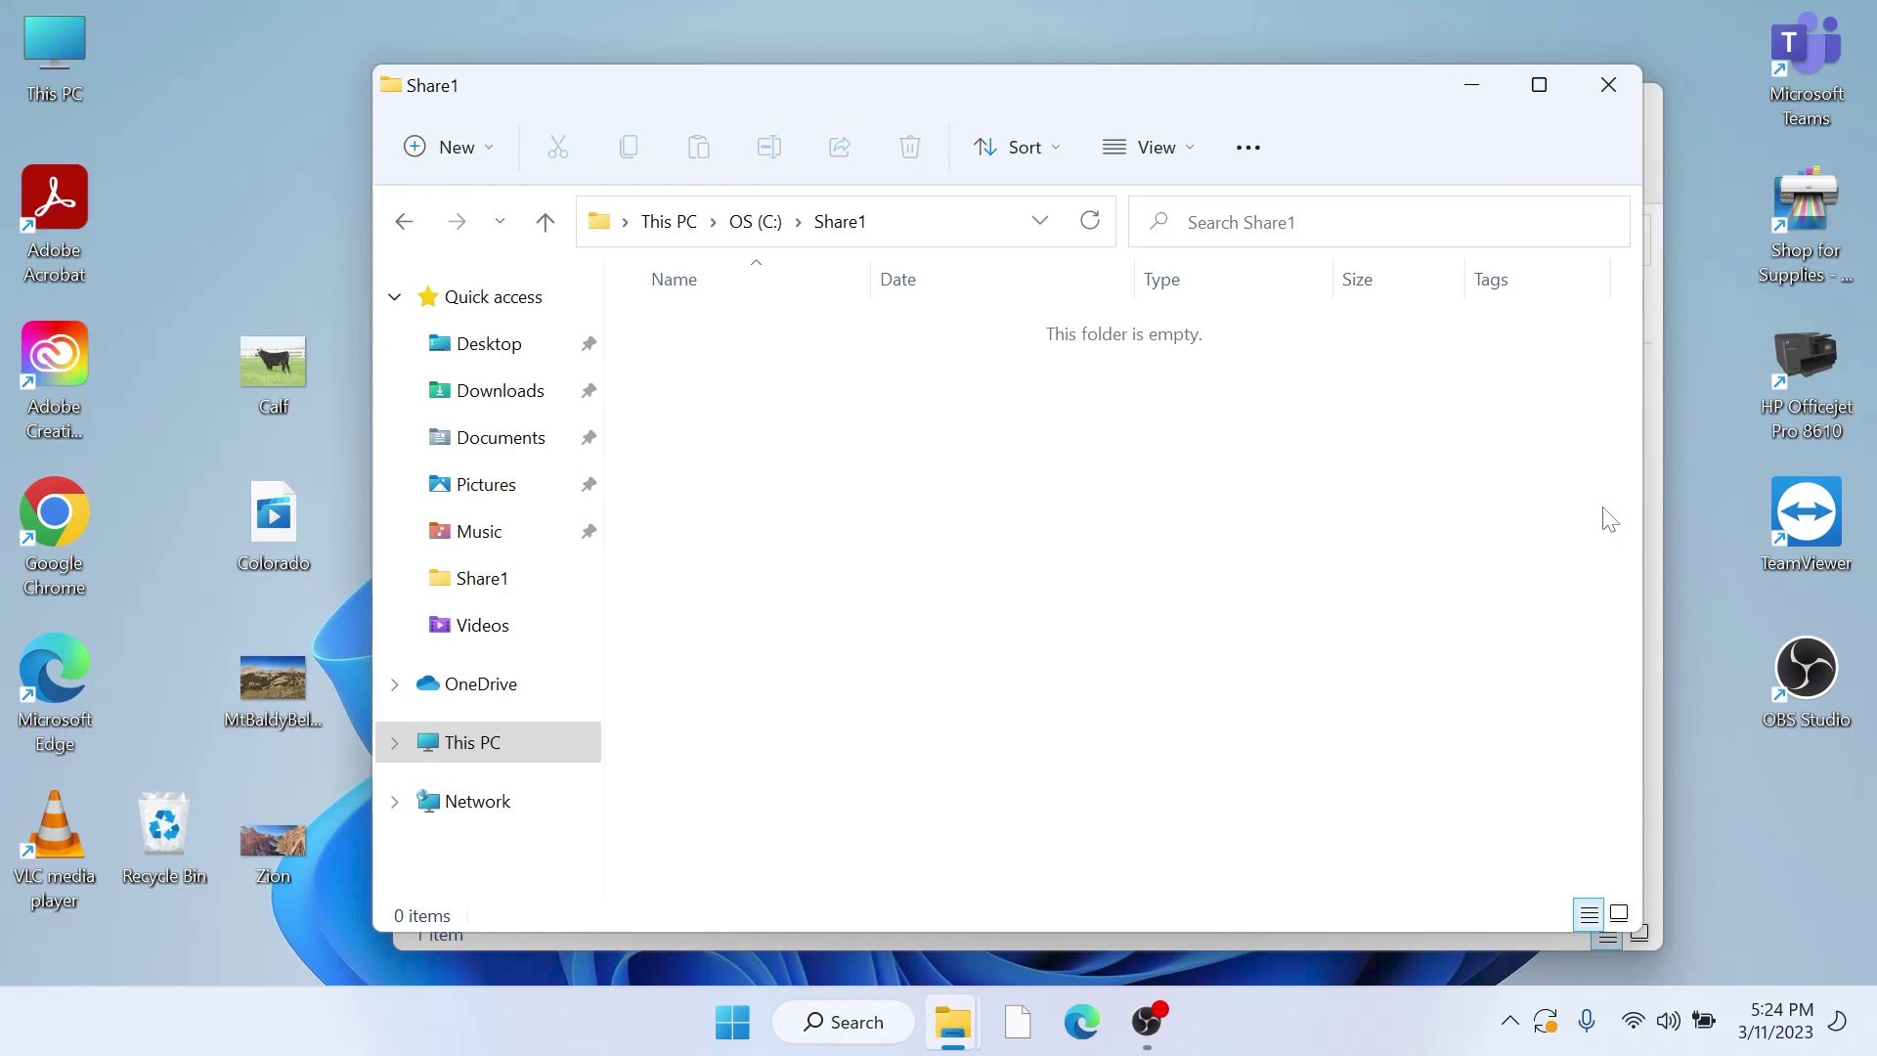
Step: Bring the second File Explorer window, showing Downloads with form1099, to the front
left_click(1657, 481)
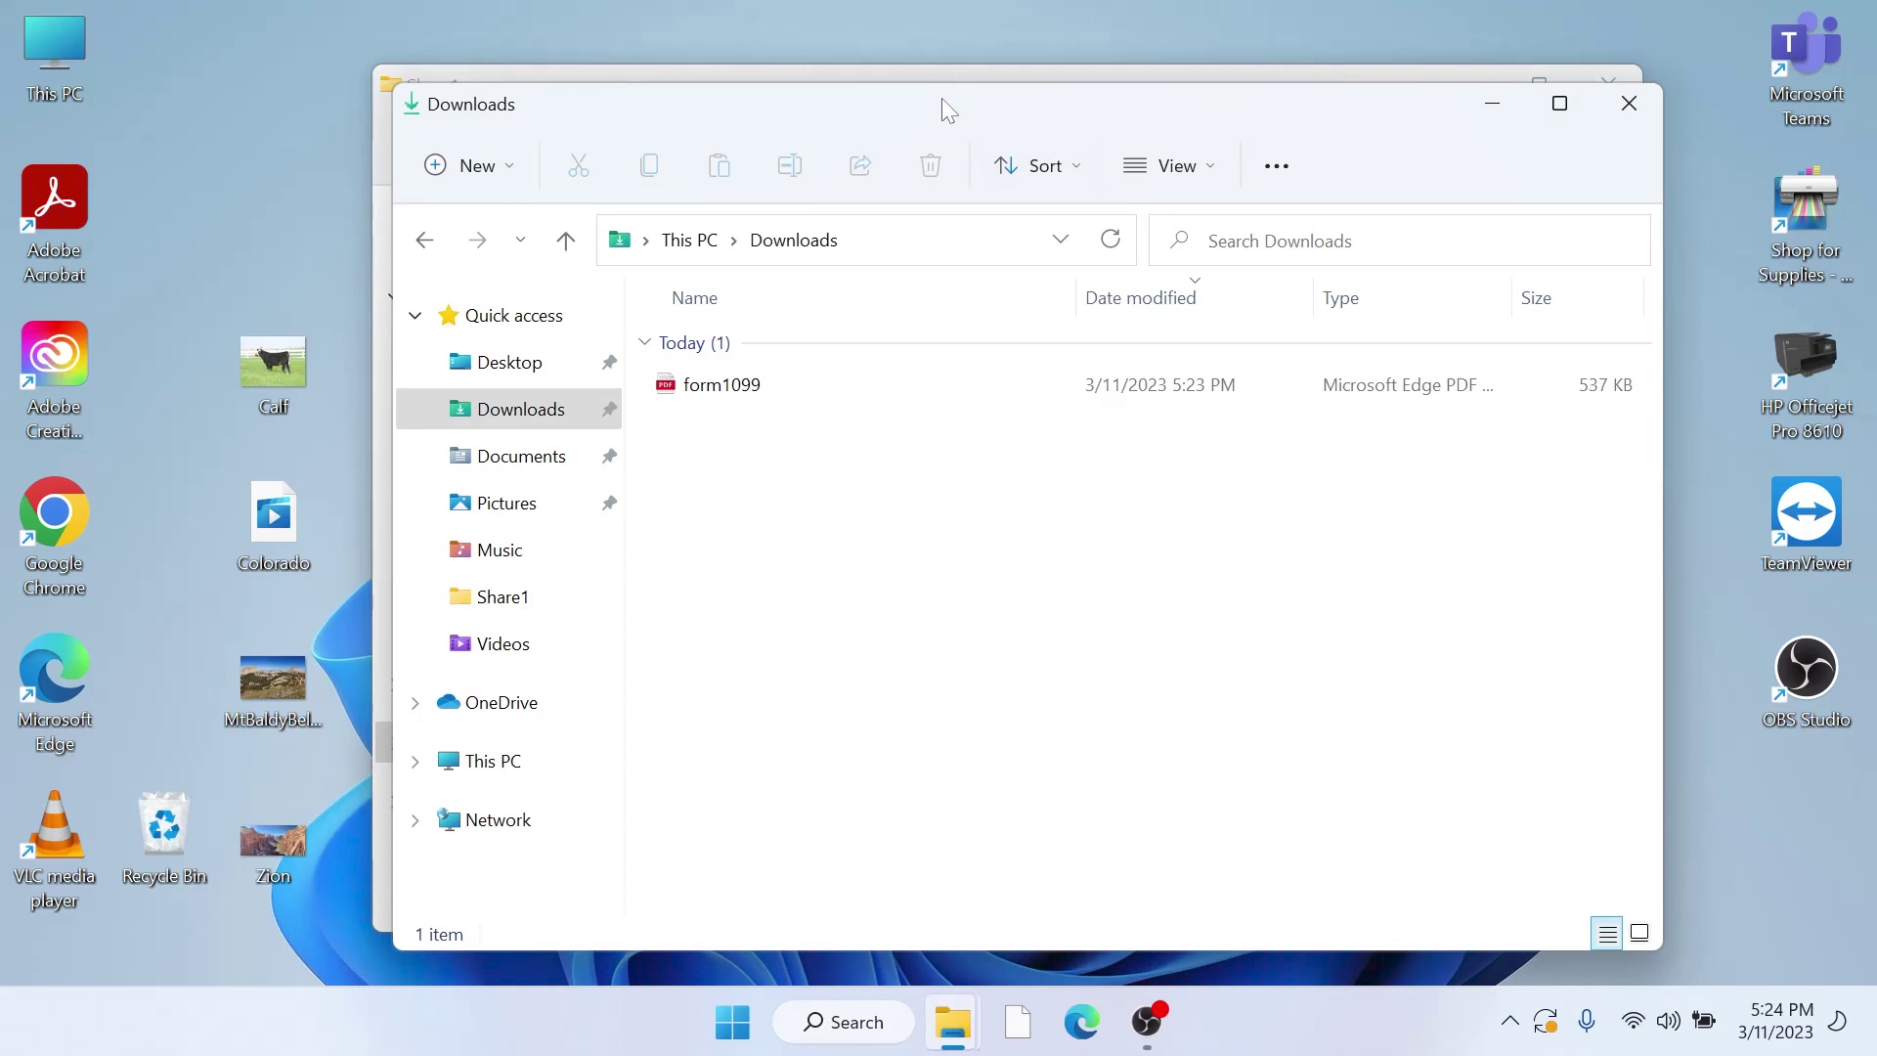
Step: Move form1099 from Downloads into the Share1 folder, then close the Downloads window
left_click_drag(942, 103, 1525, 257)
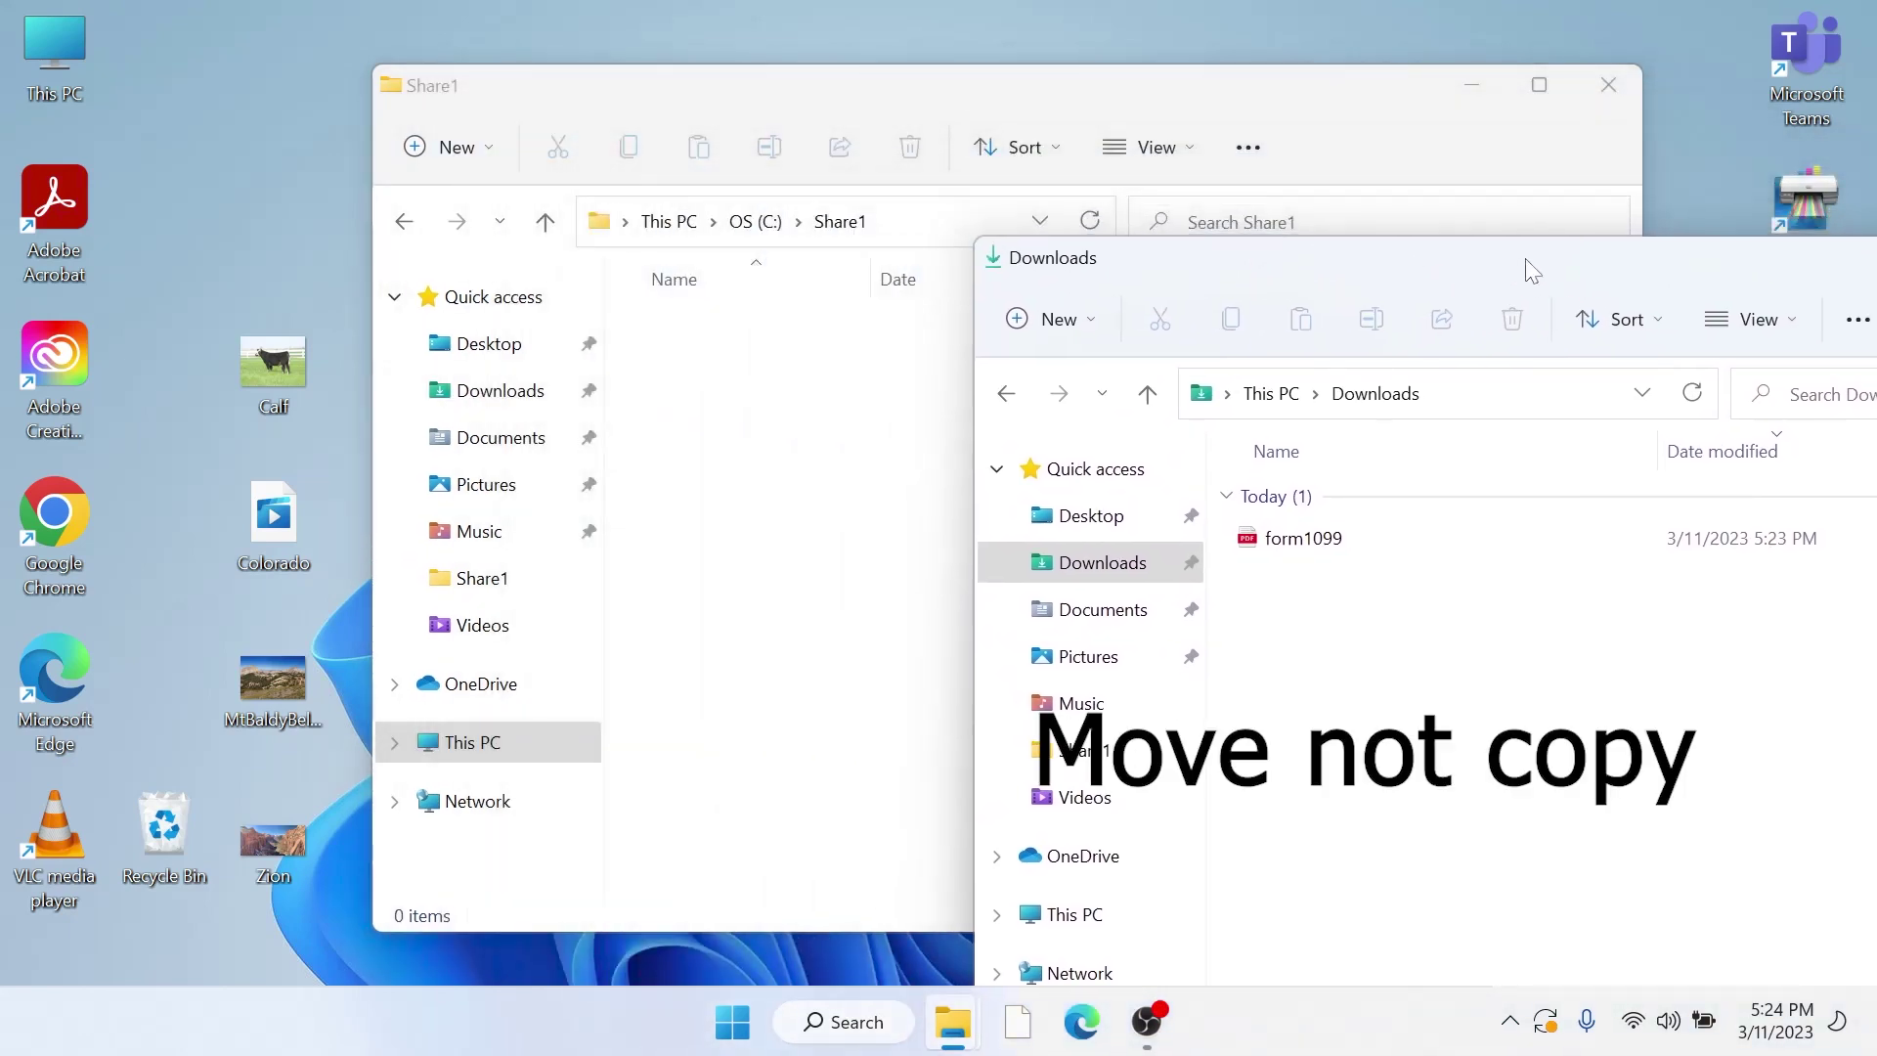
left_click_drag(1303, 537, 814, 438)
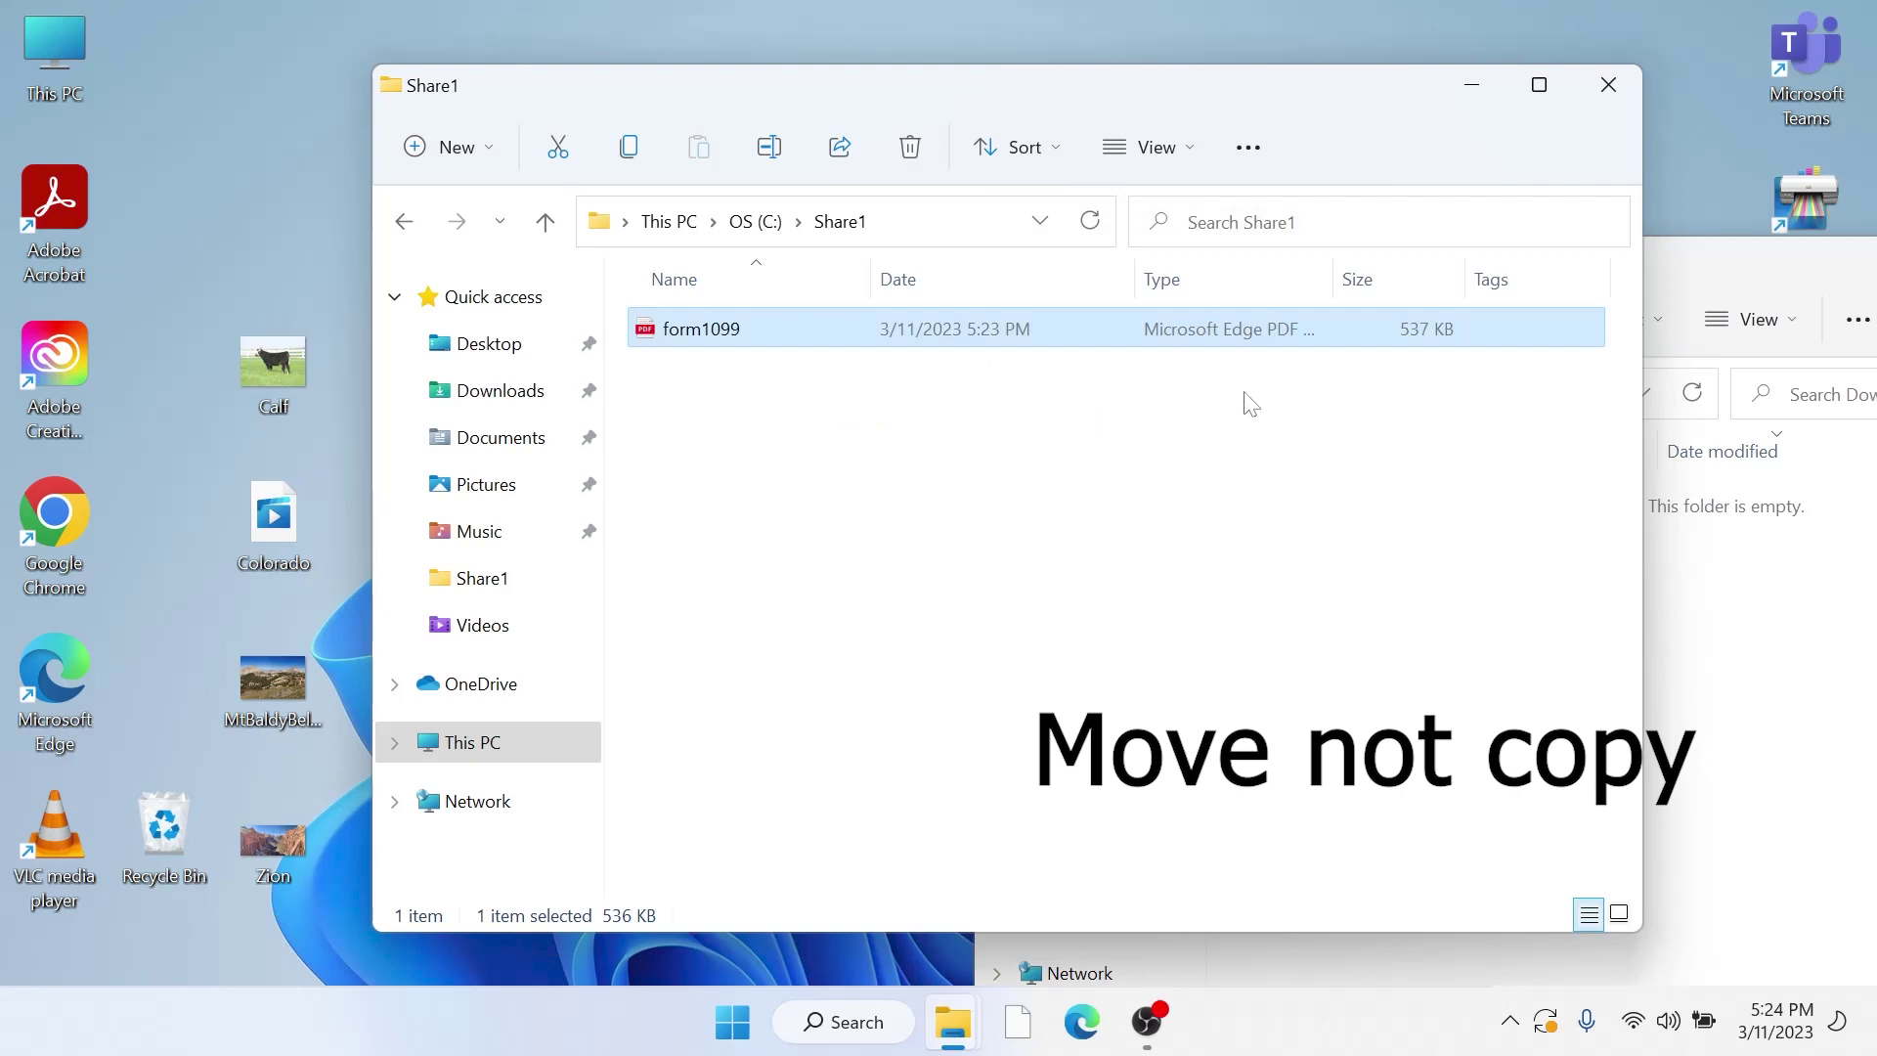
left_click_drag(1711, 250, 1251, 143)
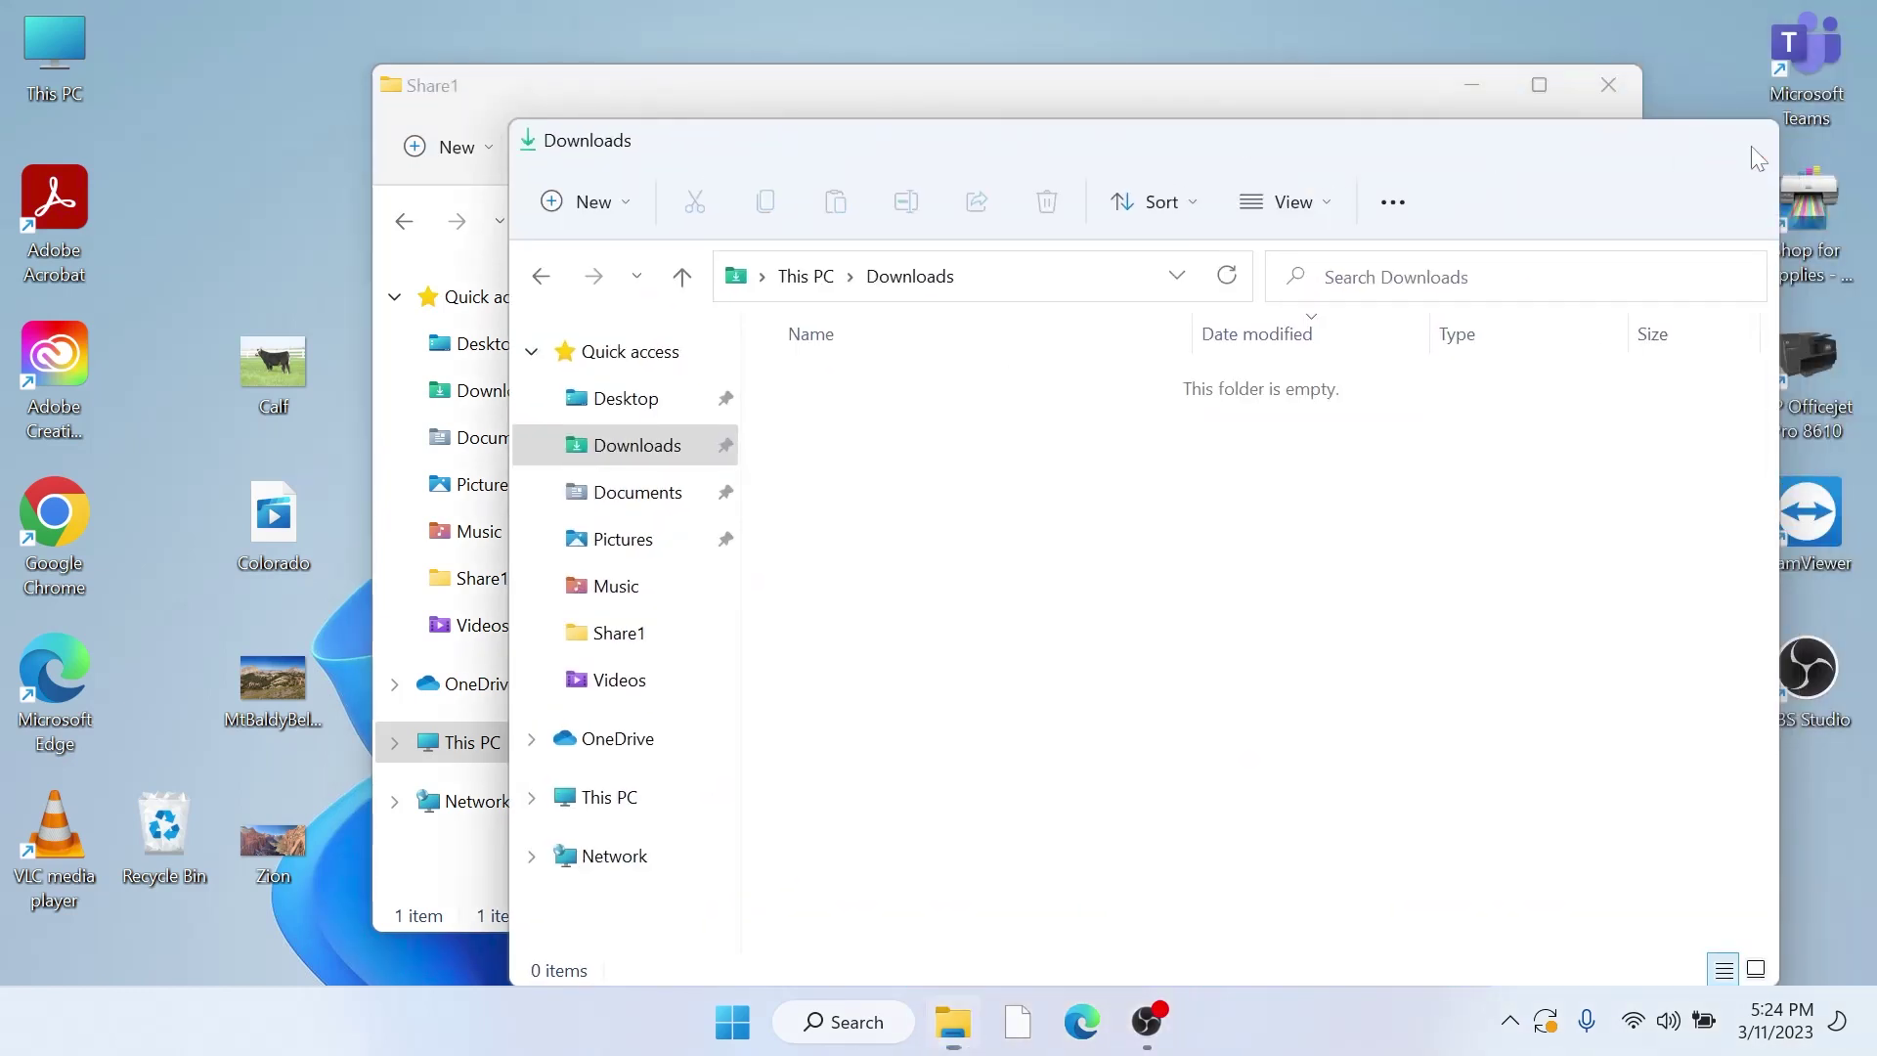
left_click(1751, 144)
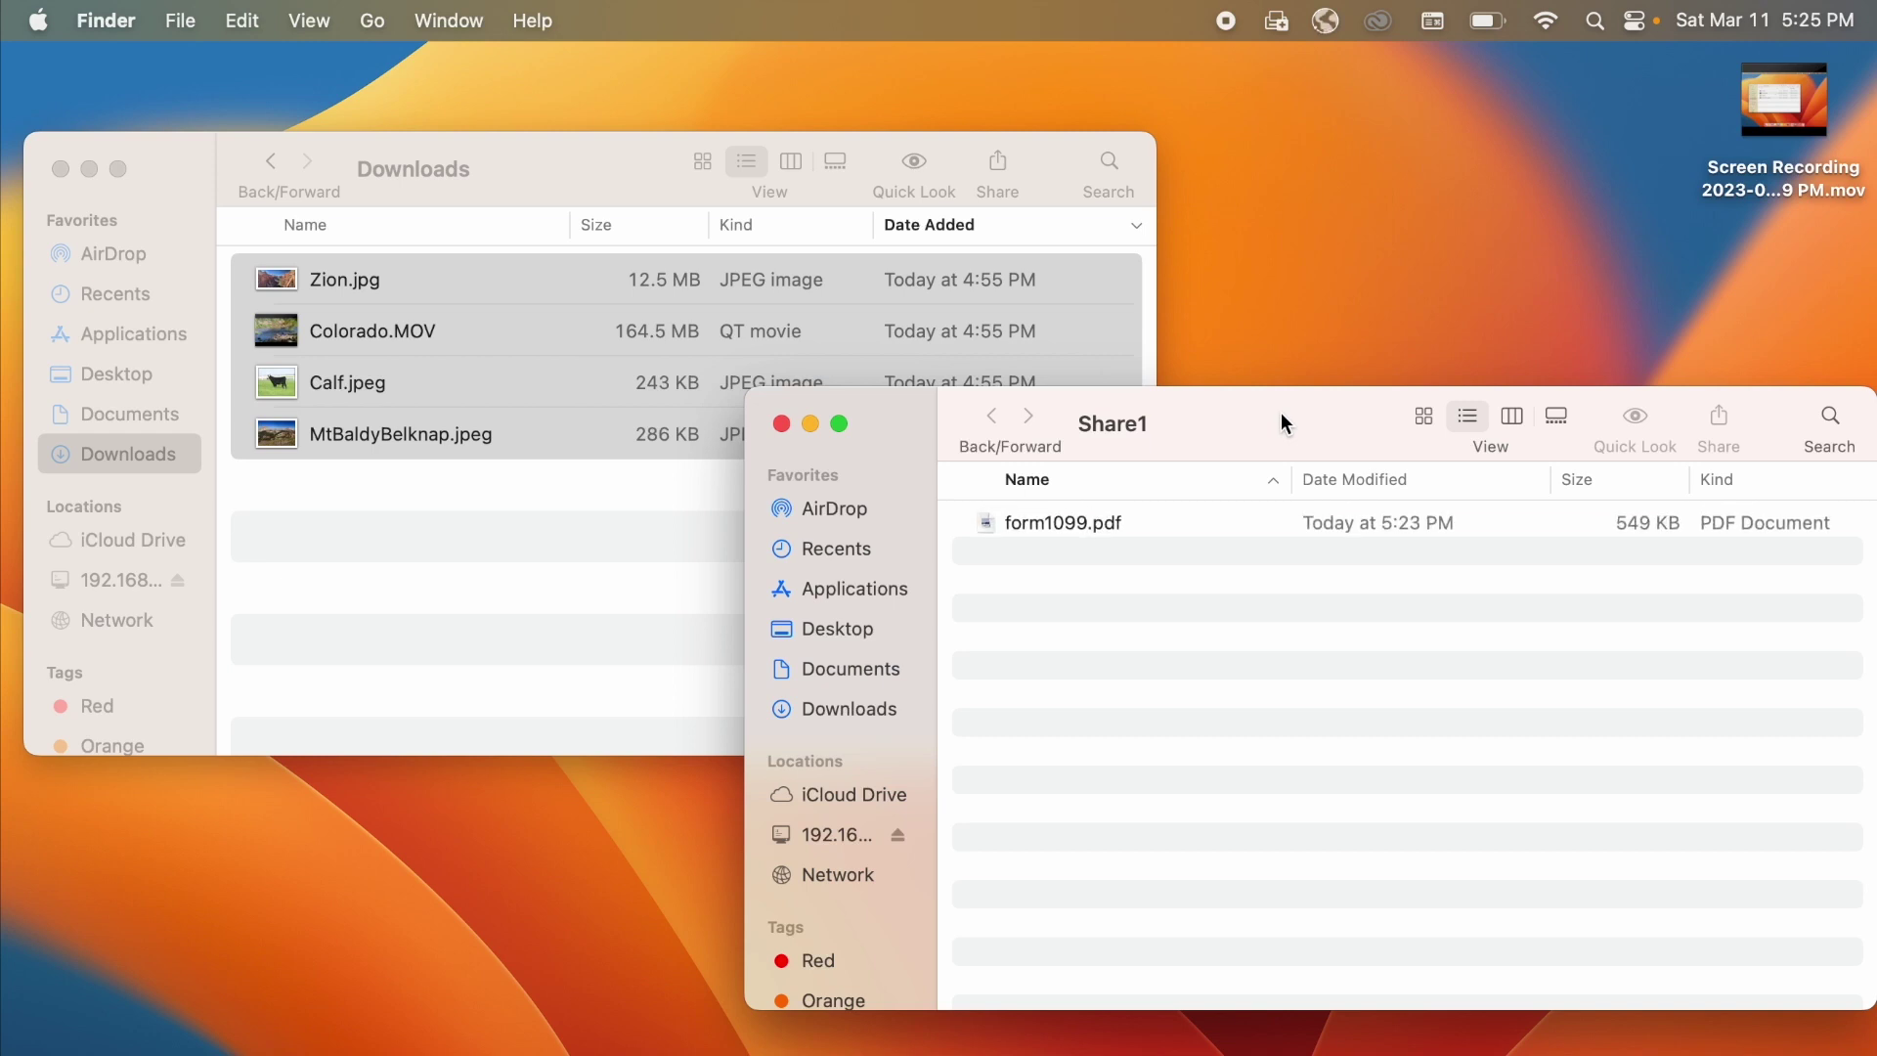
Step: Drag form1099.pdf from the Share1 window onto the Mac desktop to copy it
left_click(1074, 524)
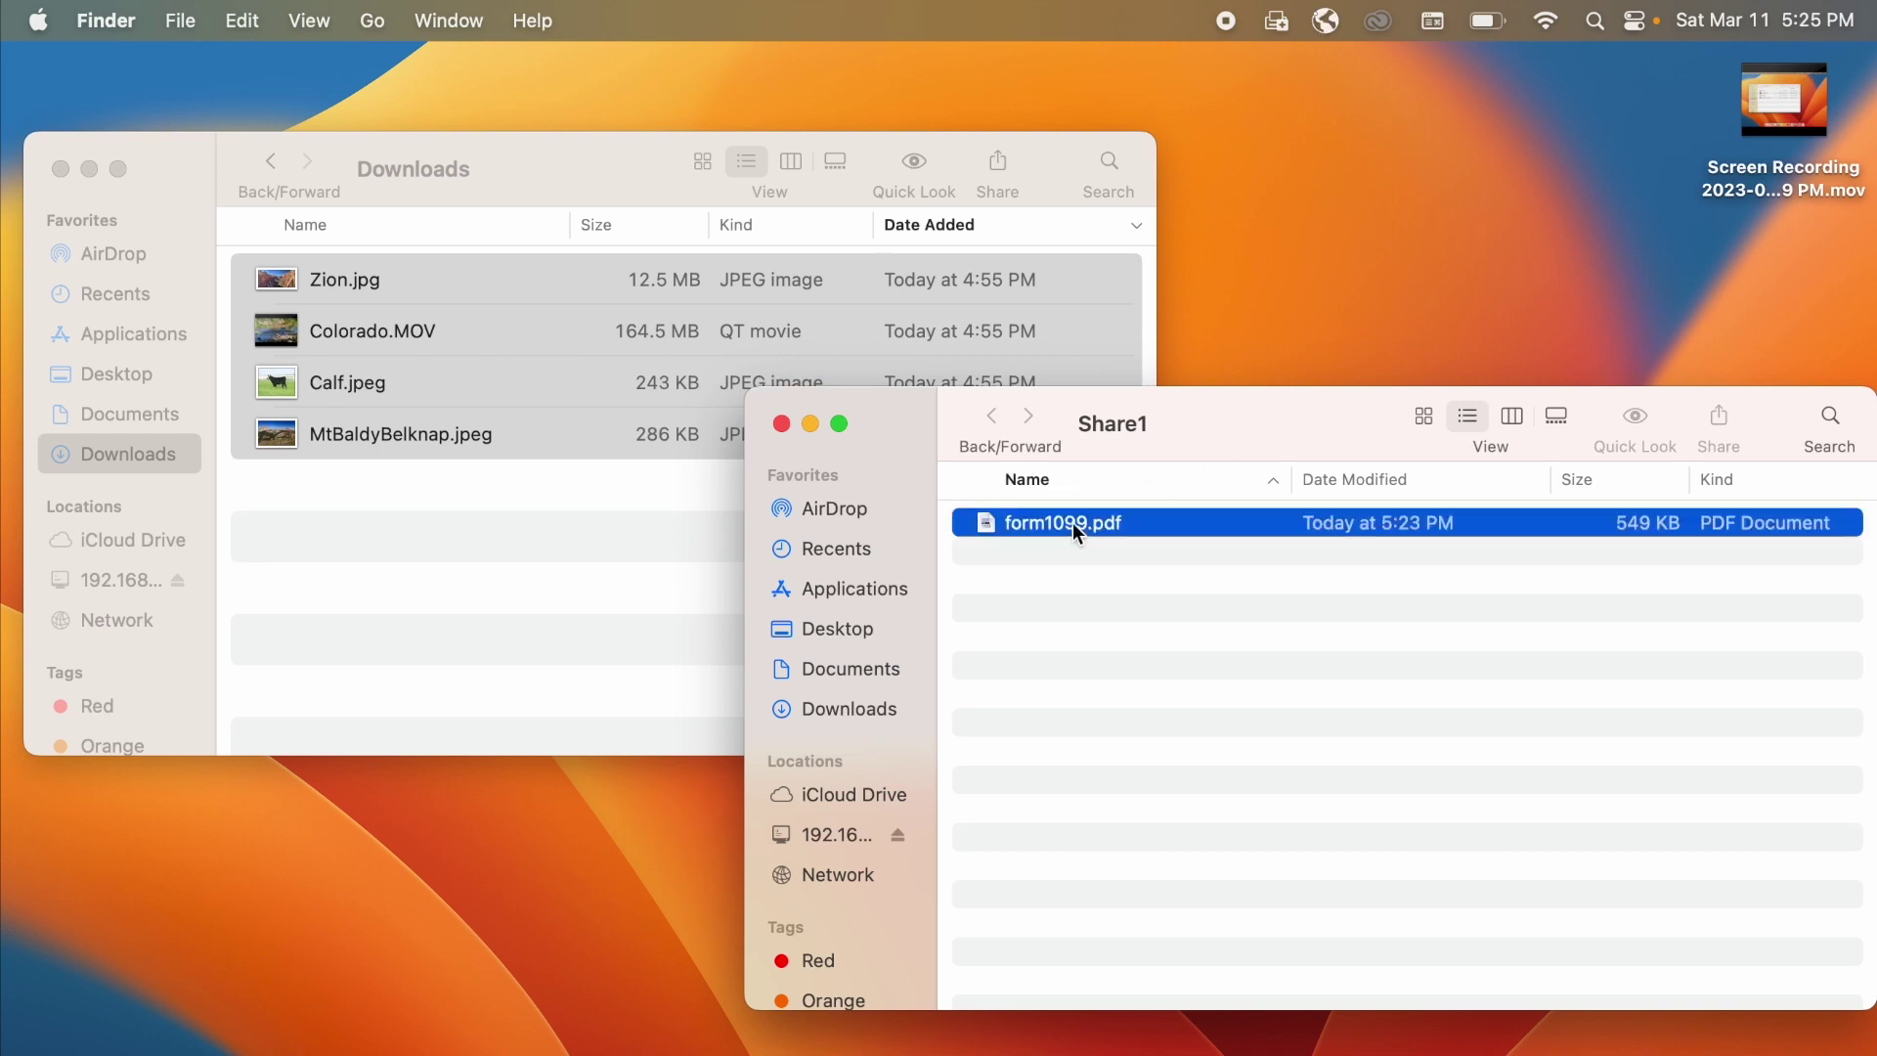
left_click_drag(1072, 522, 1291, 254)
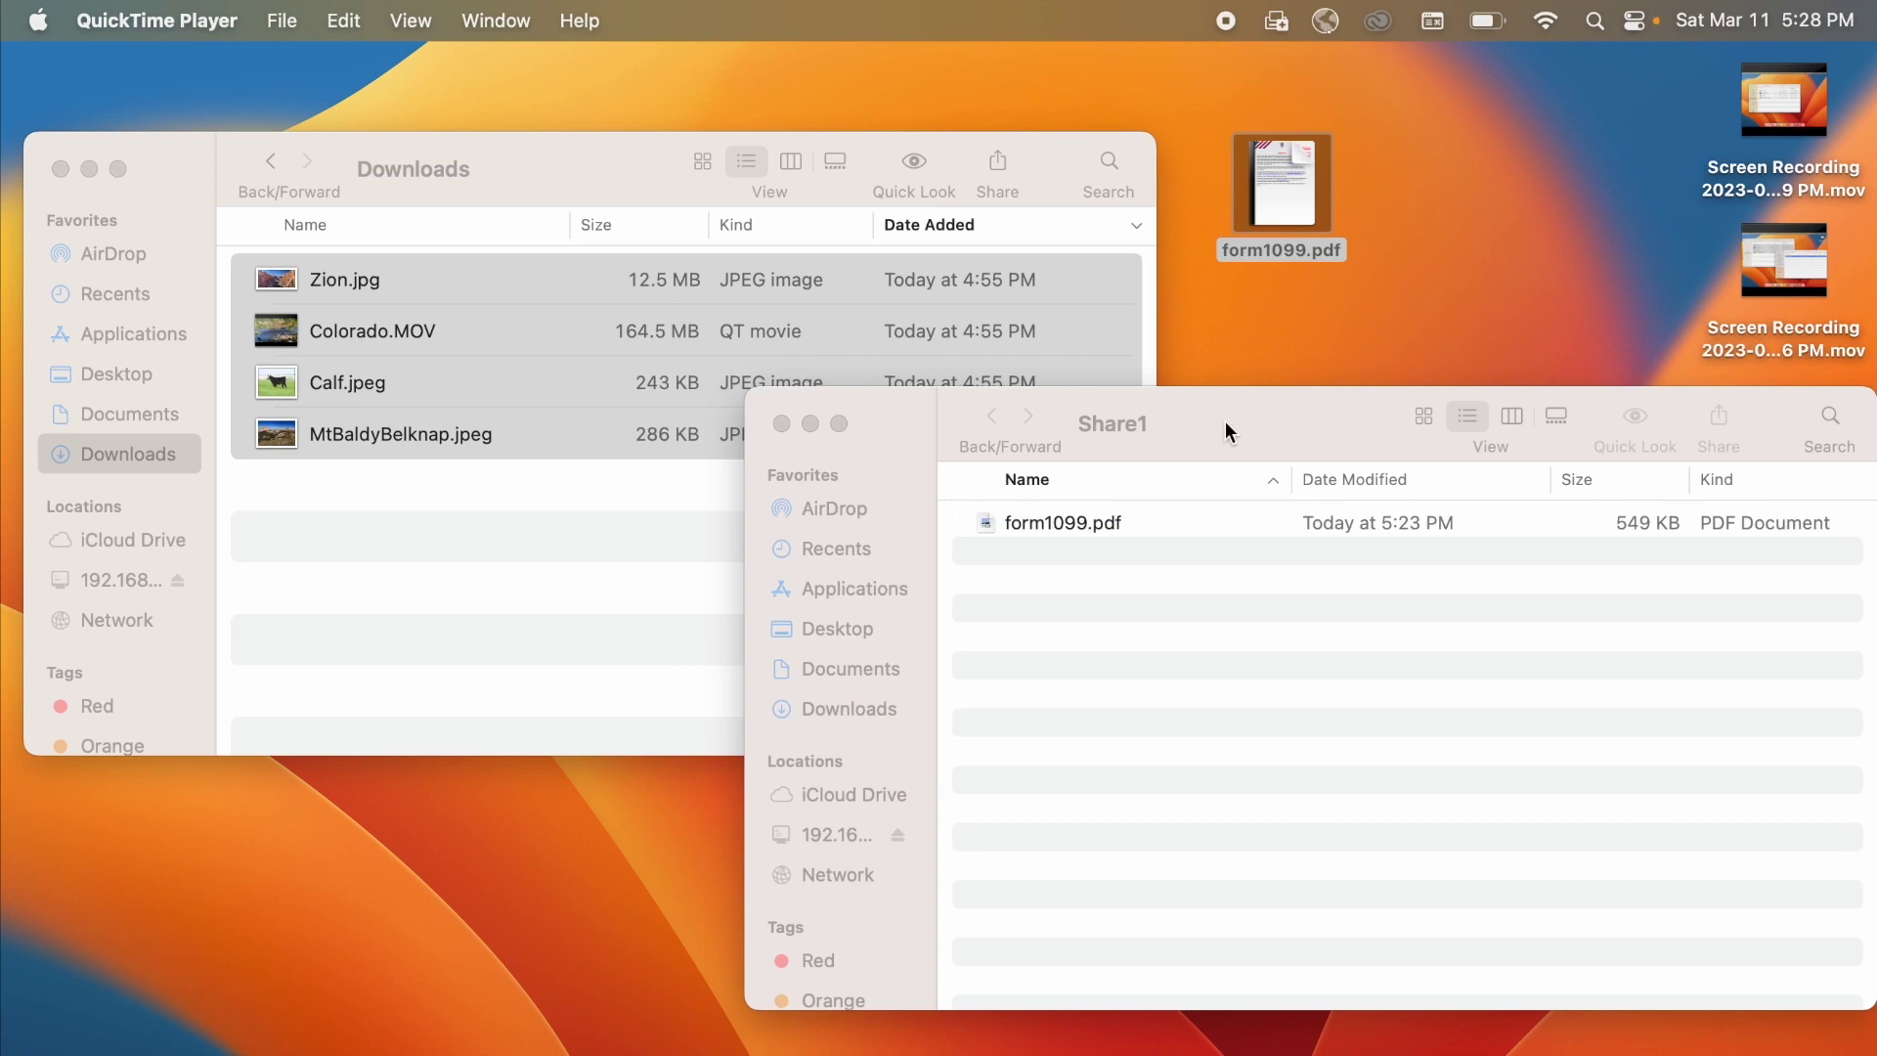
Step: Go to Computer from the Go menu and select the Share1 volume
left_click(1225, 423)
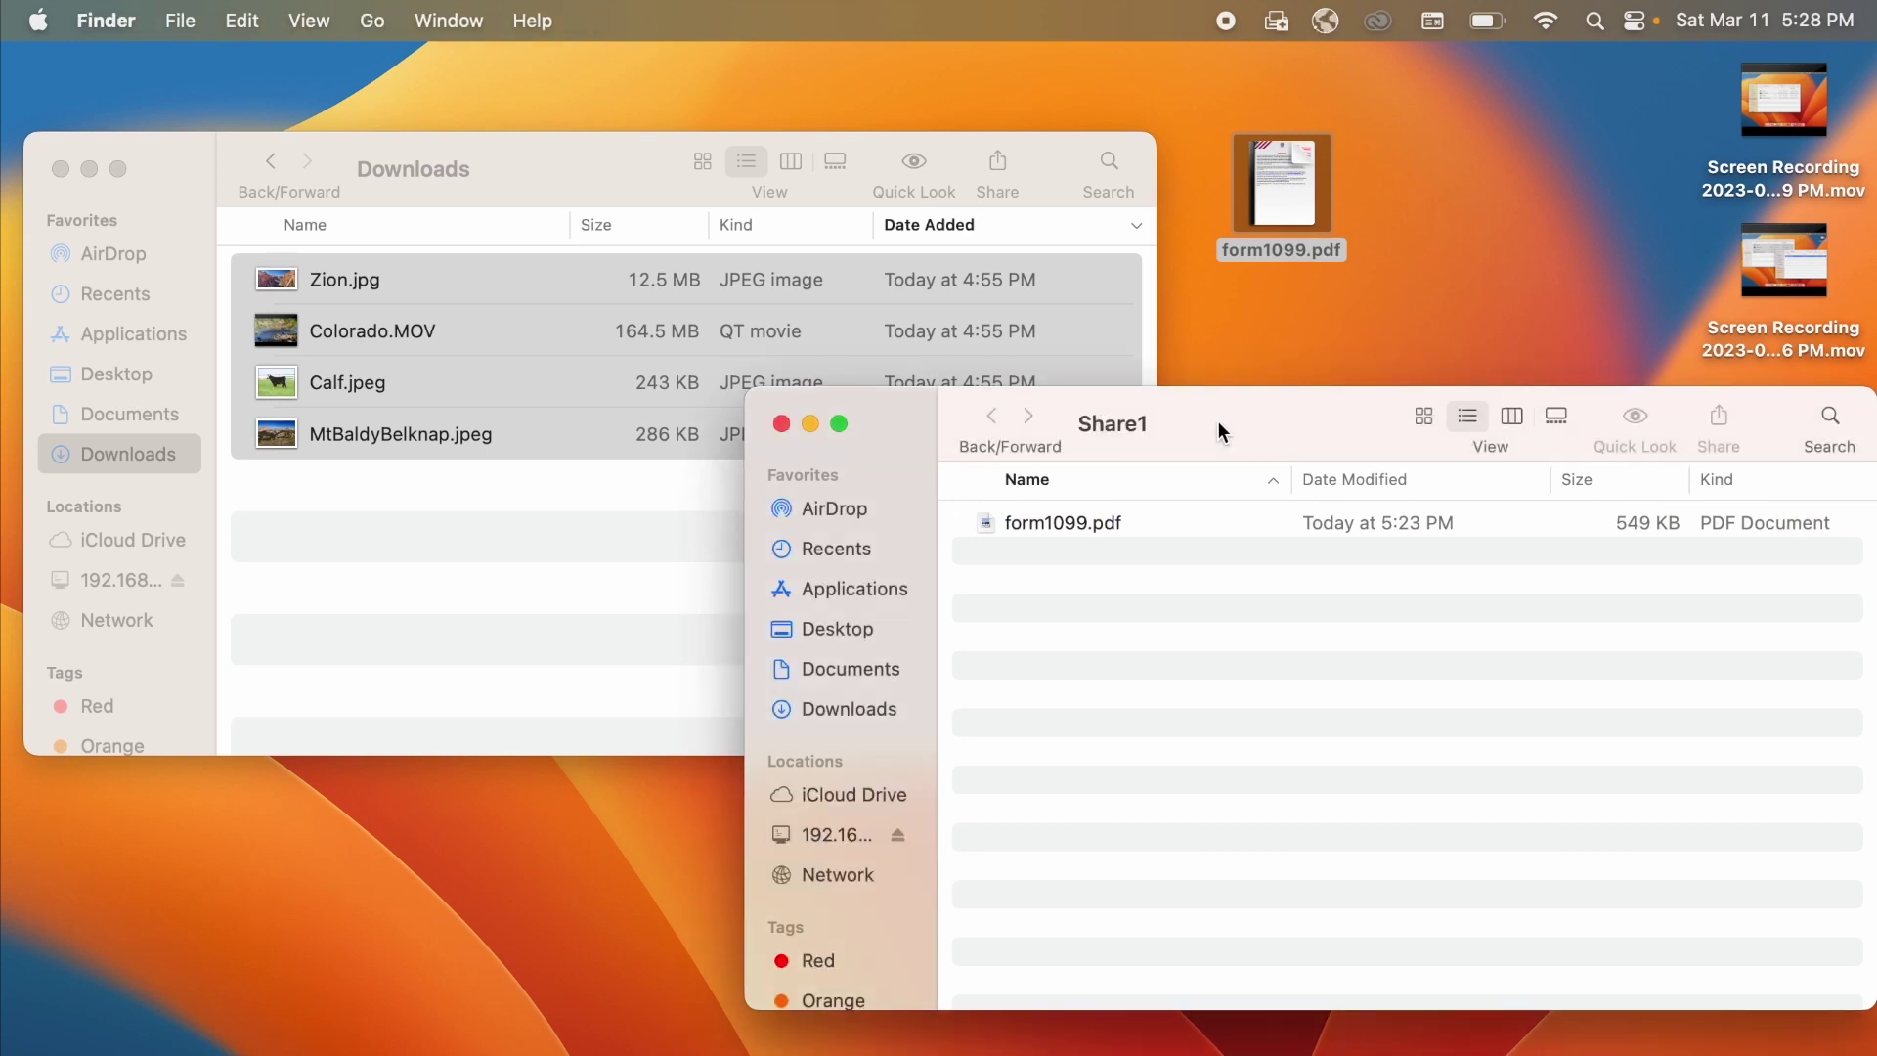
left_click(371, 21)
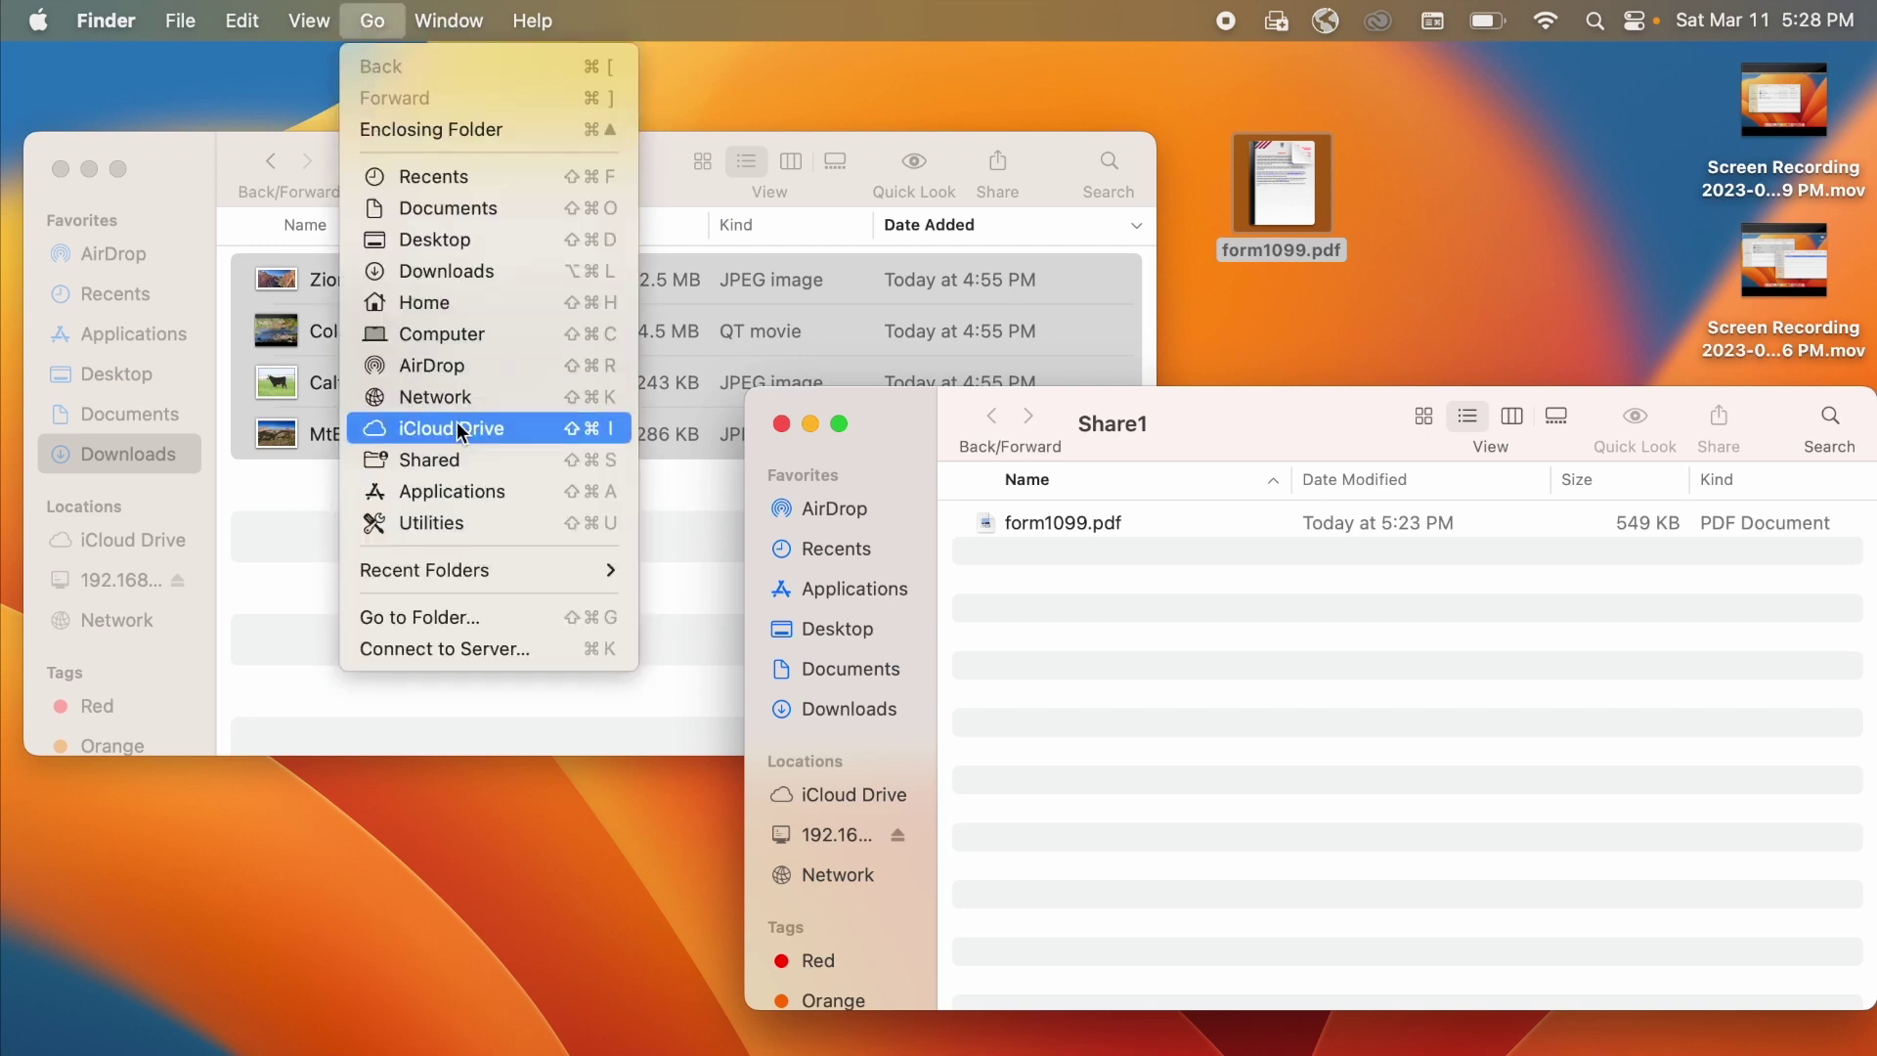
left_click(445, 333)
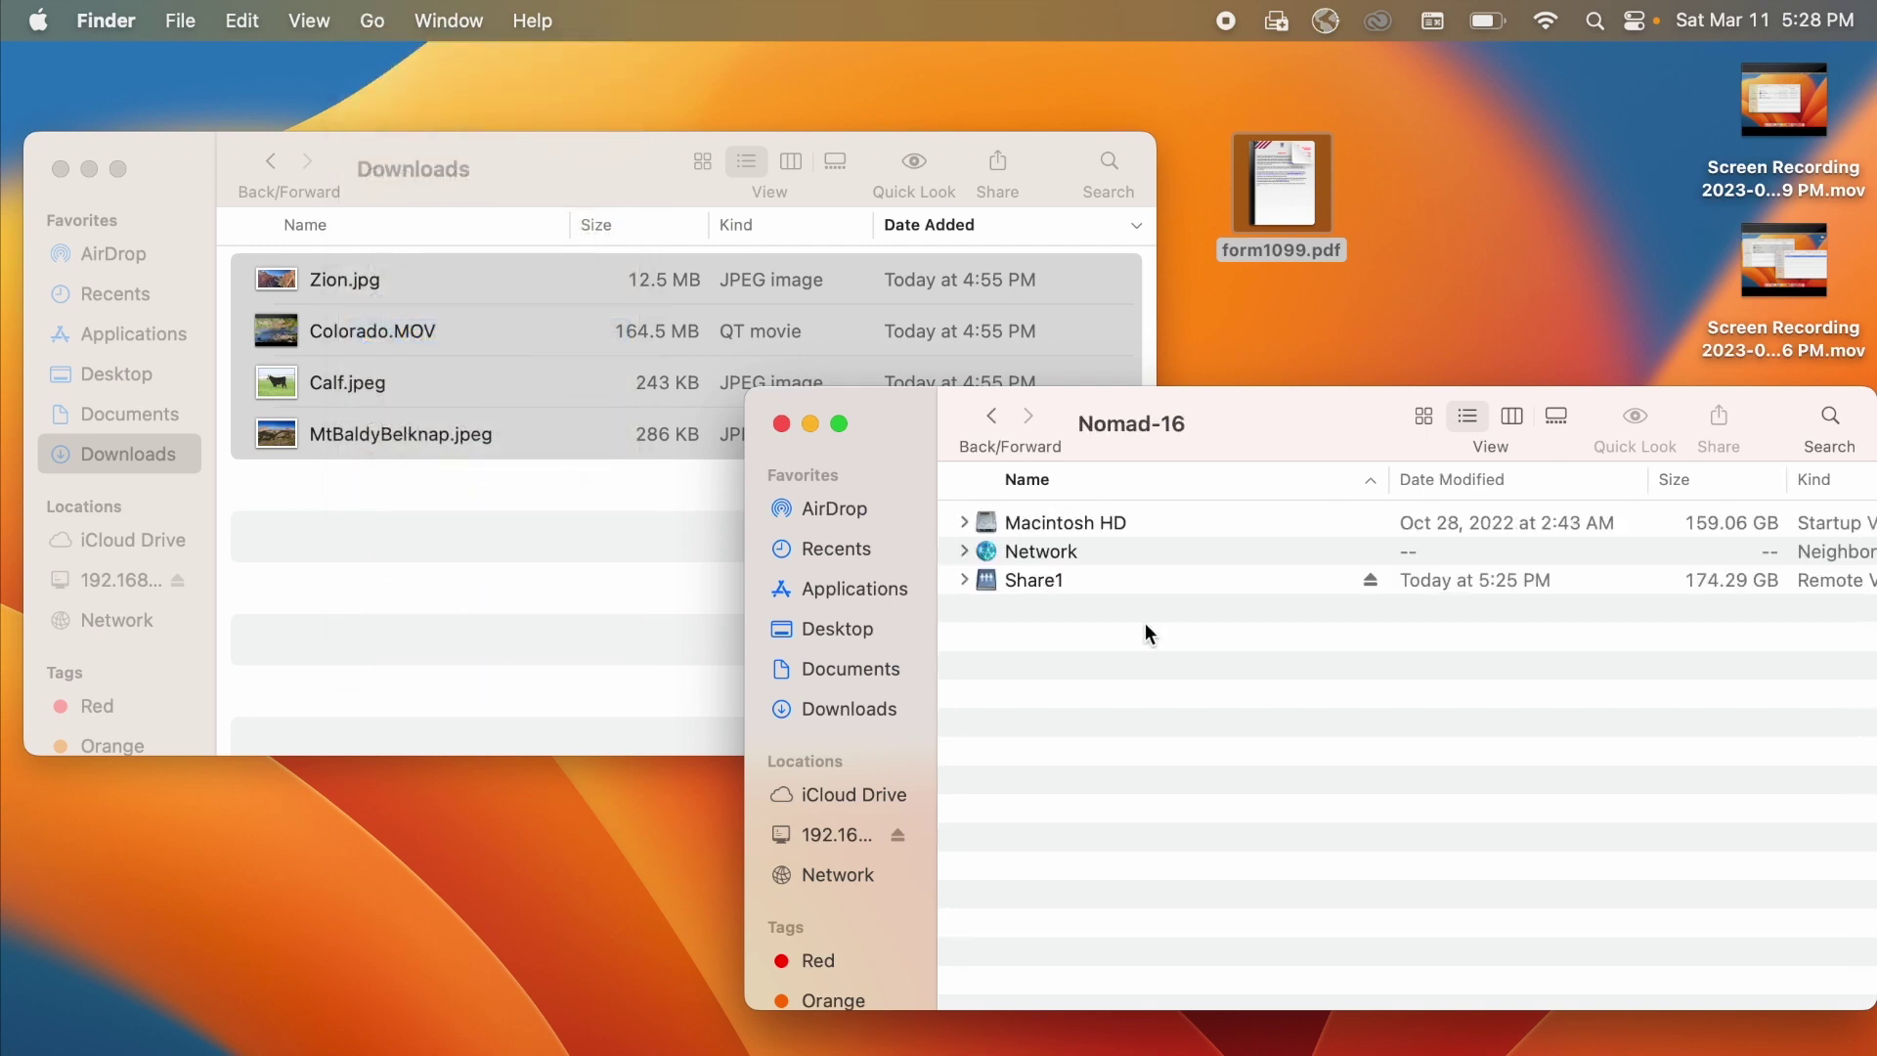
left_click(992, 583)
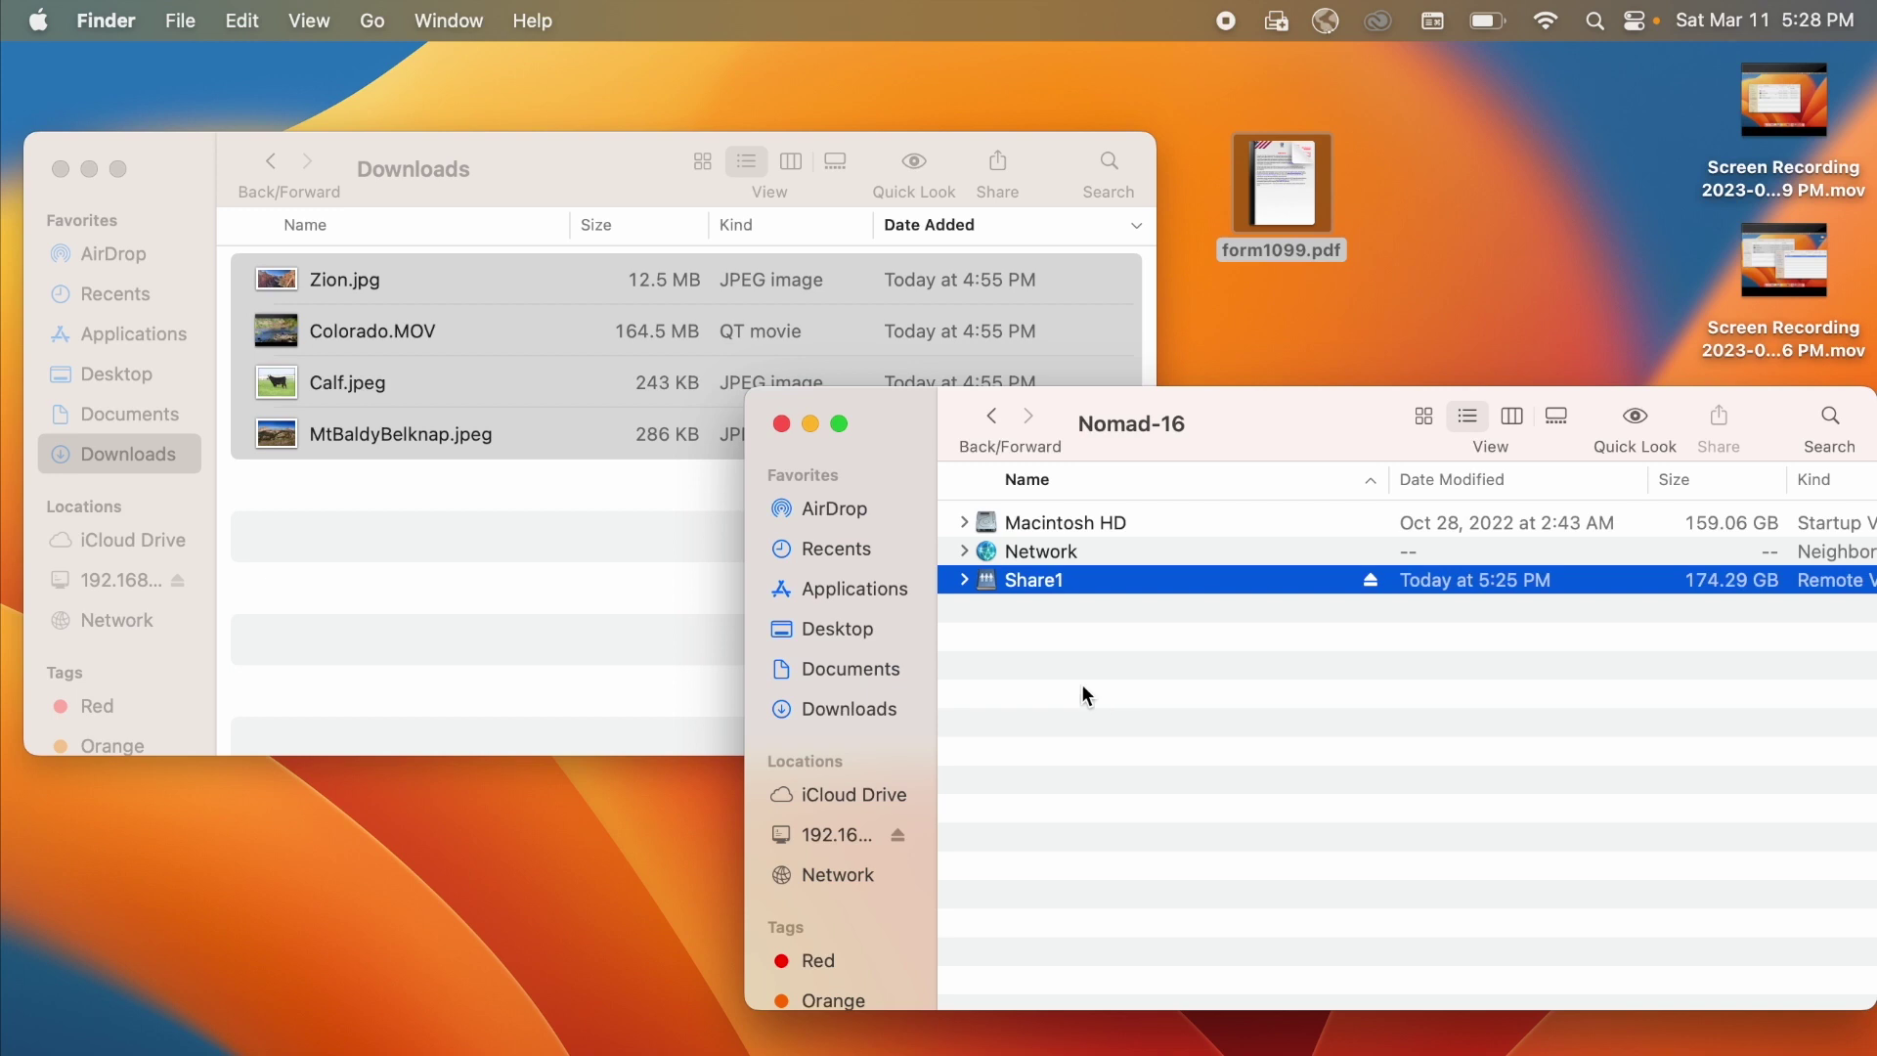
Step: Eject Share1 using the sidebar eject icon, then close the Nomad-16 window
left_click(180, 22)
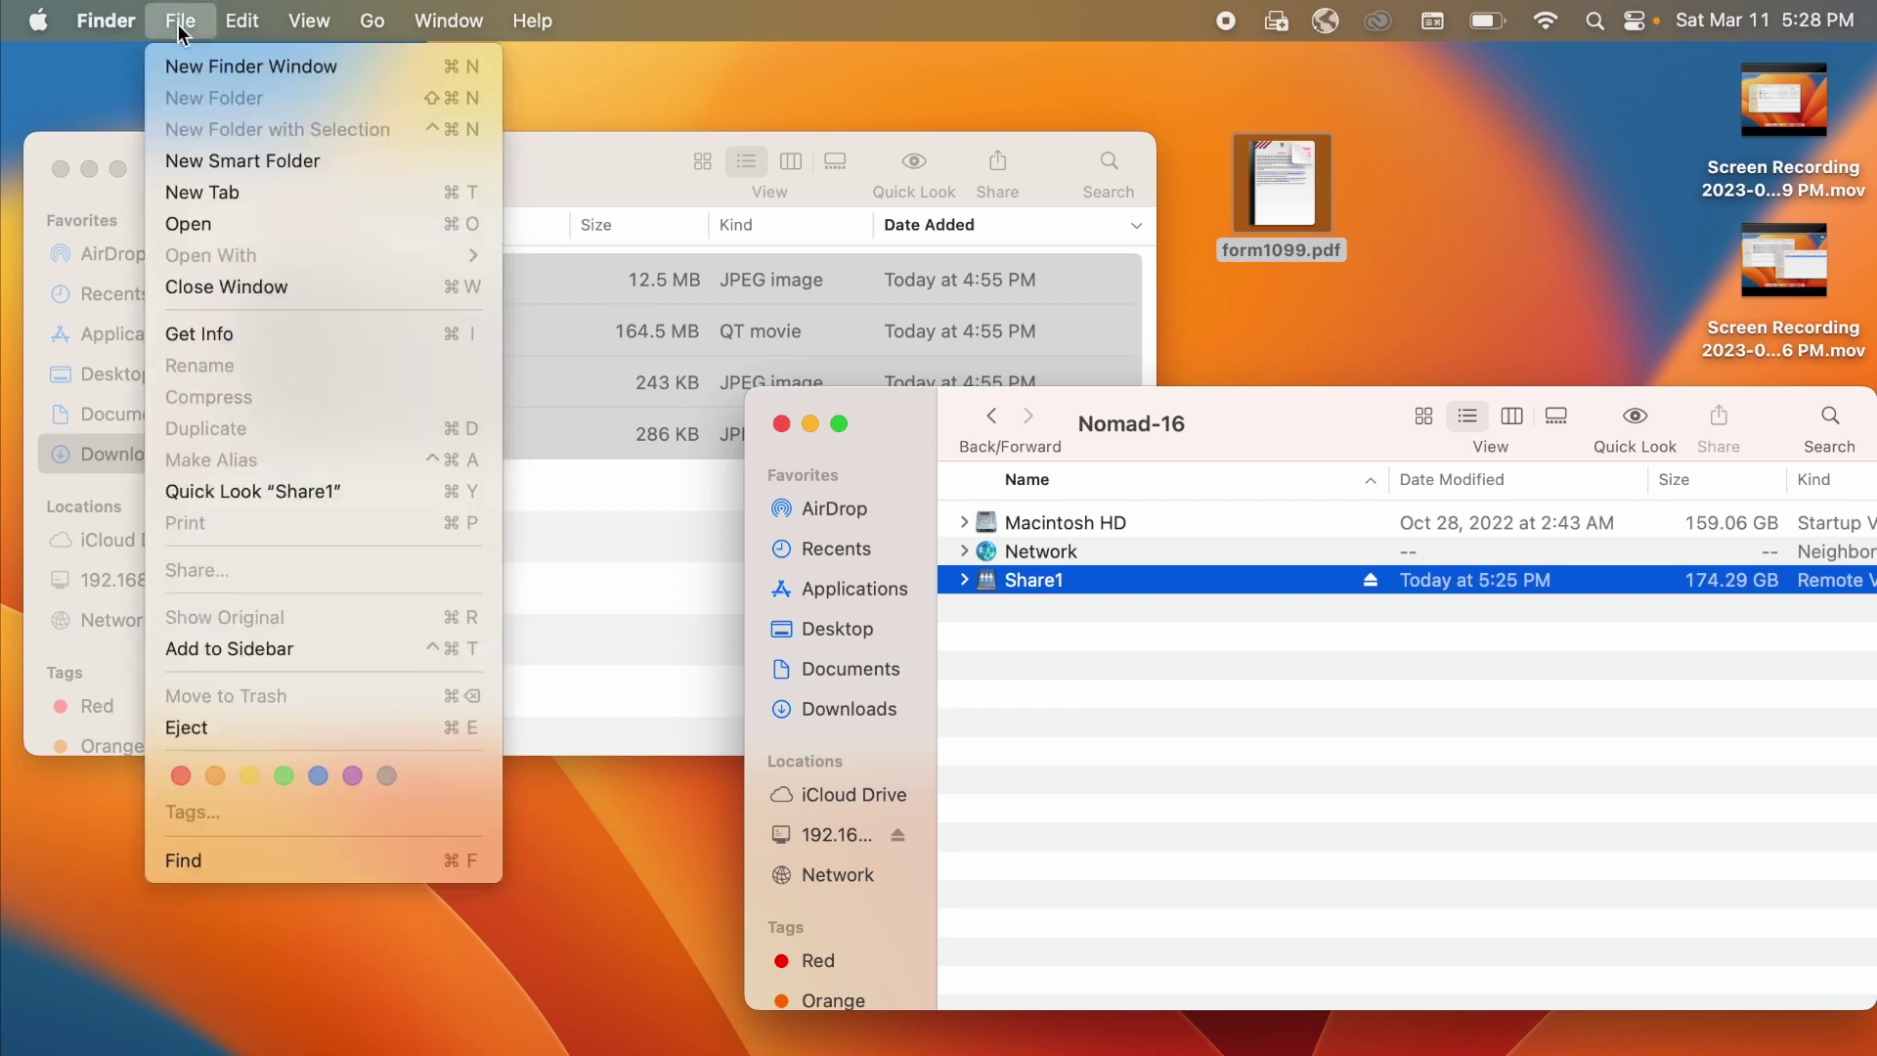
left_click(1073, 681)
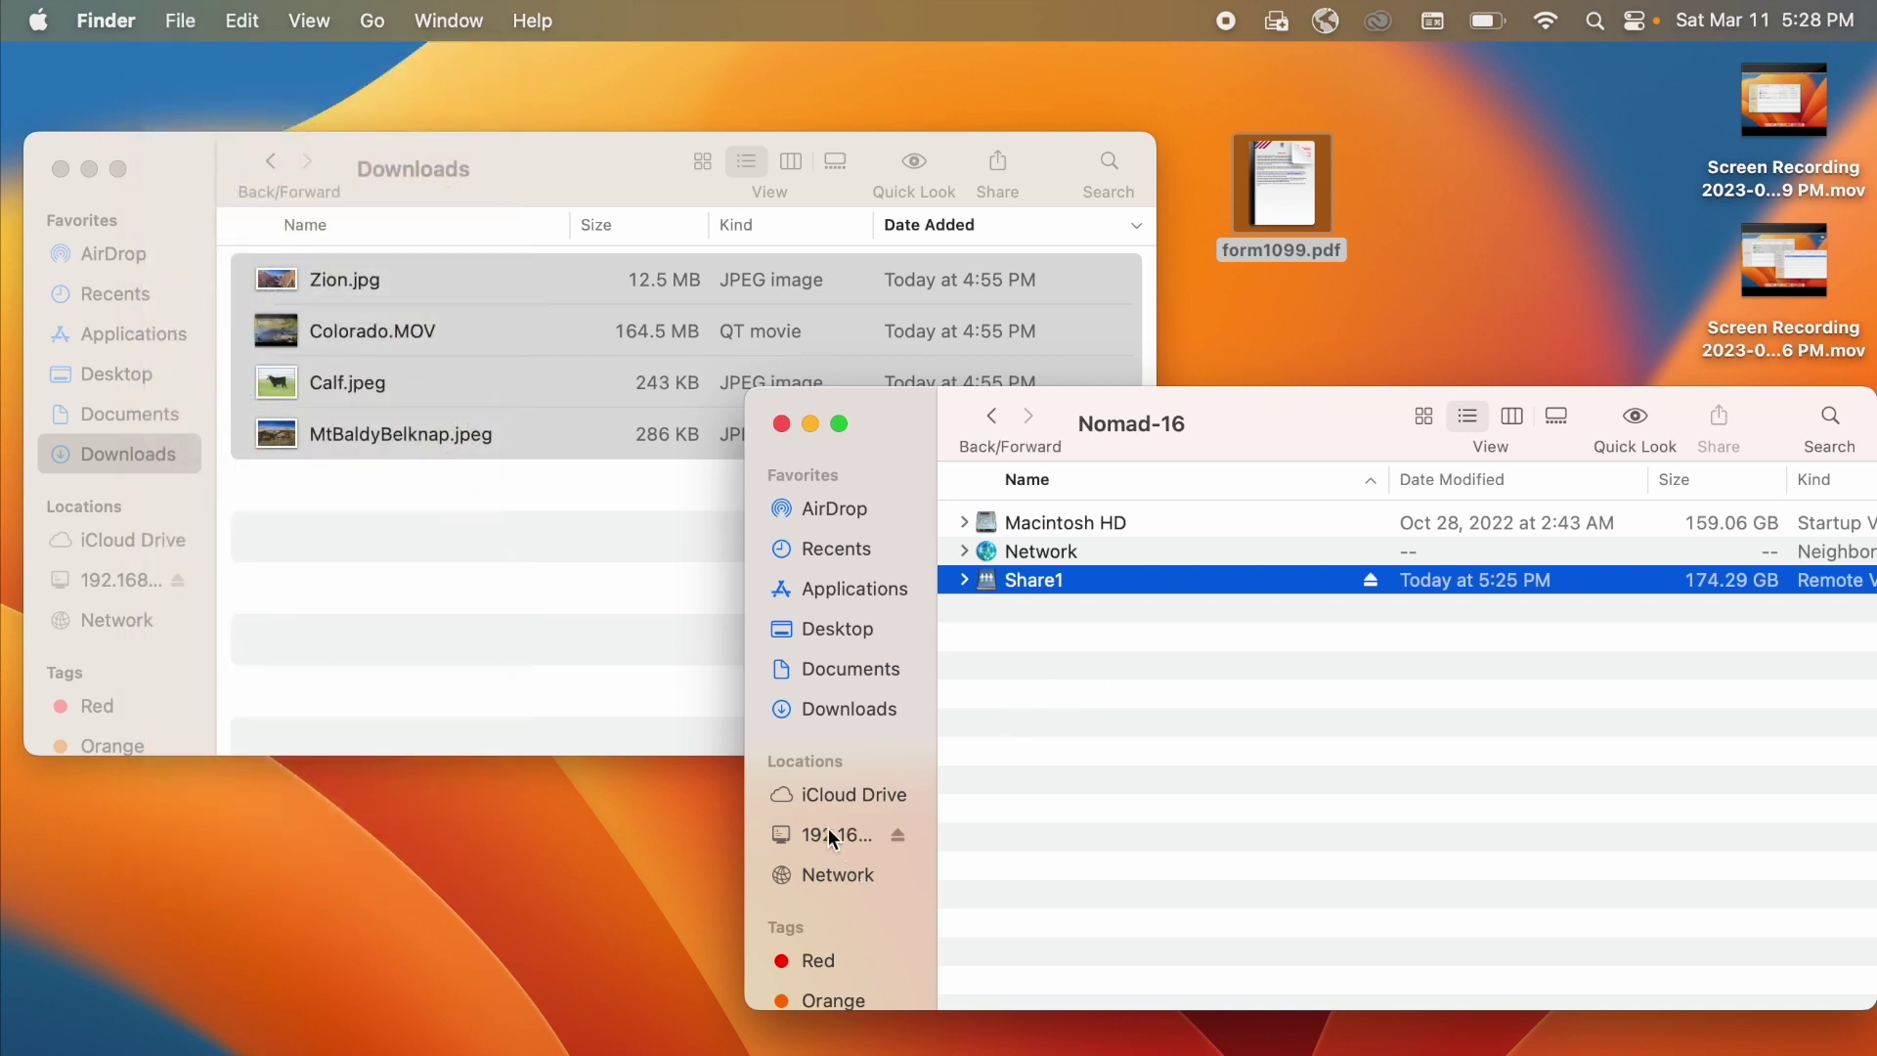
left_click(900, 837)
left_click(899, 837)
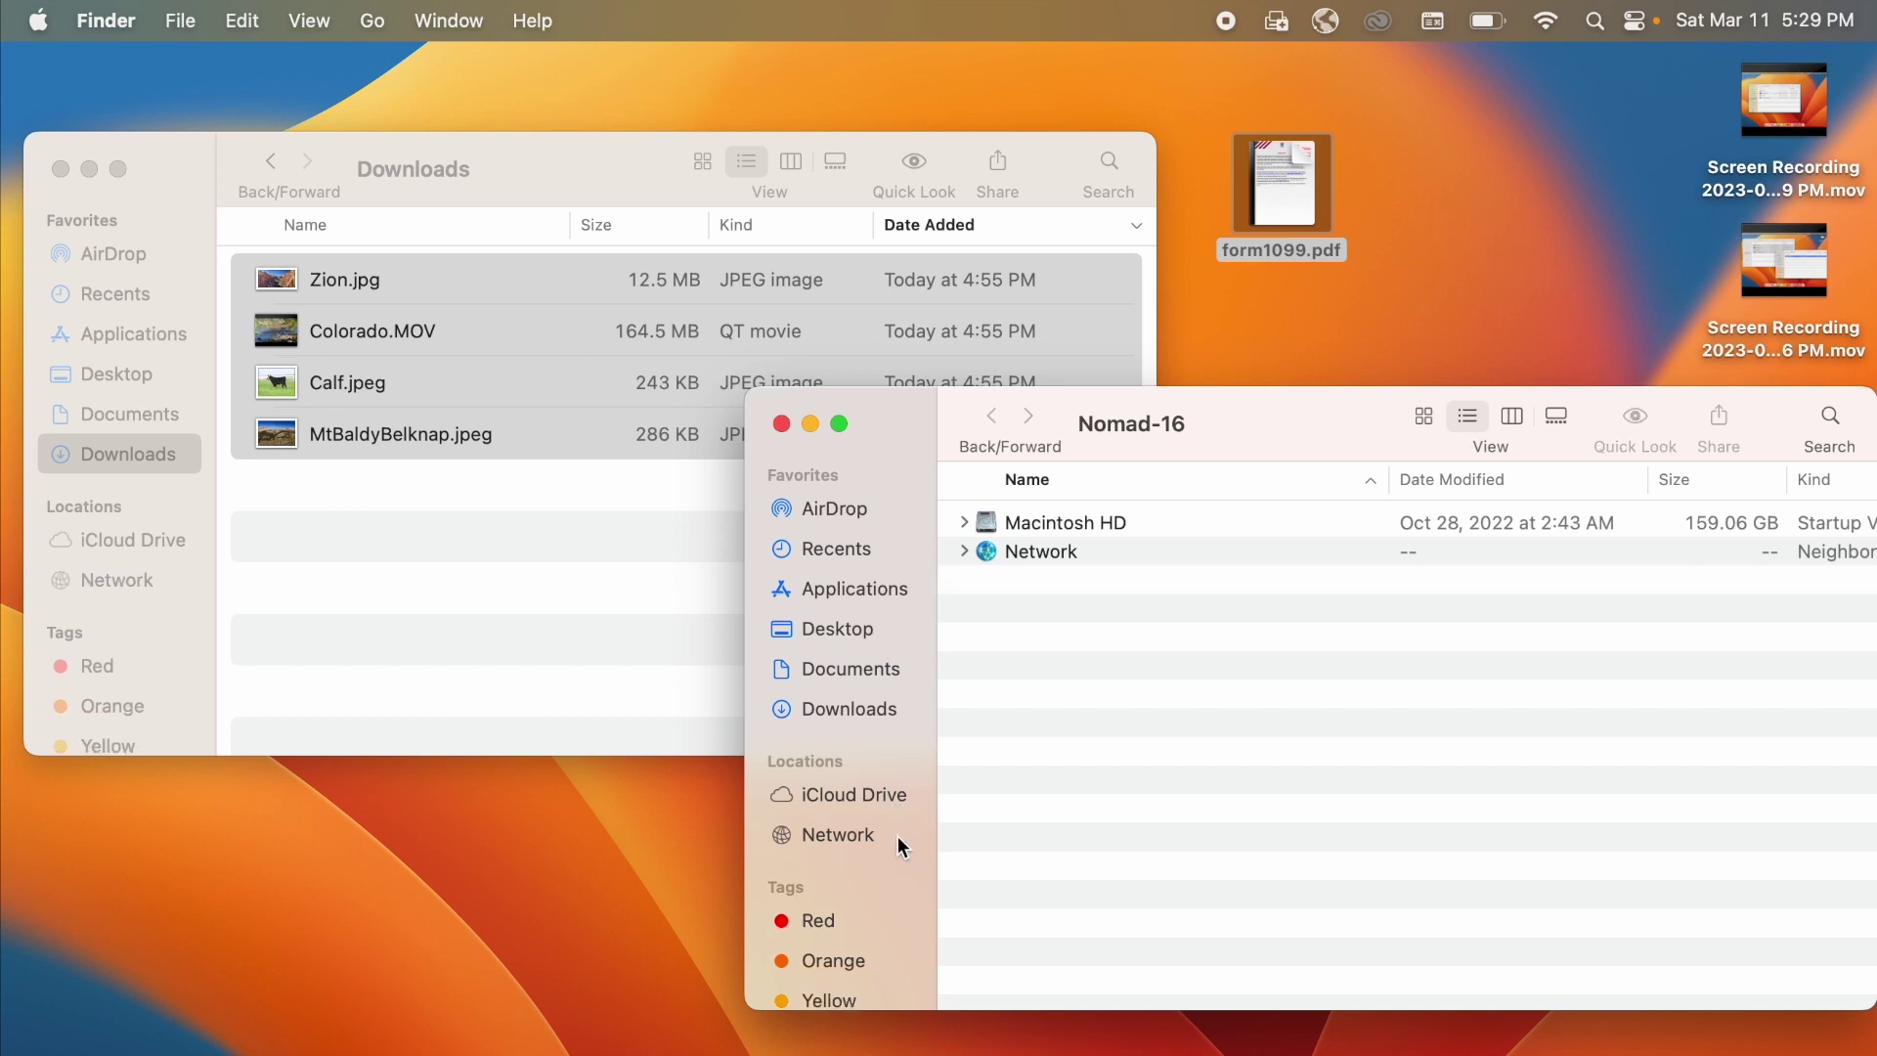
left_click(781, 423)
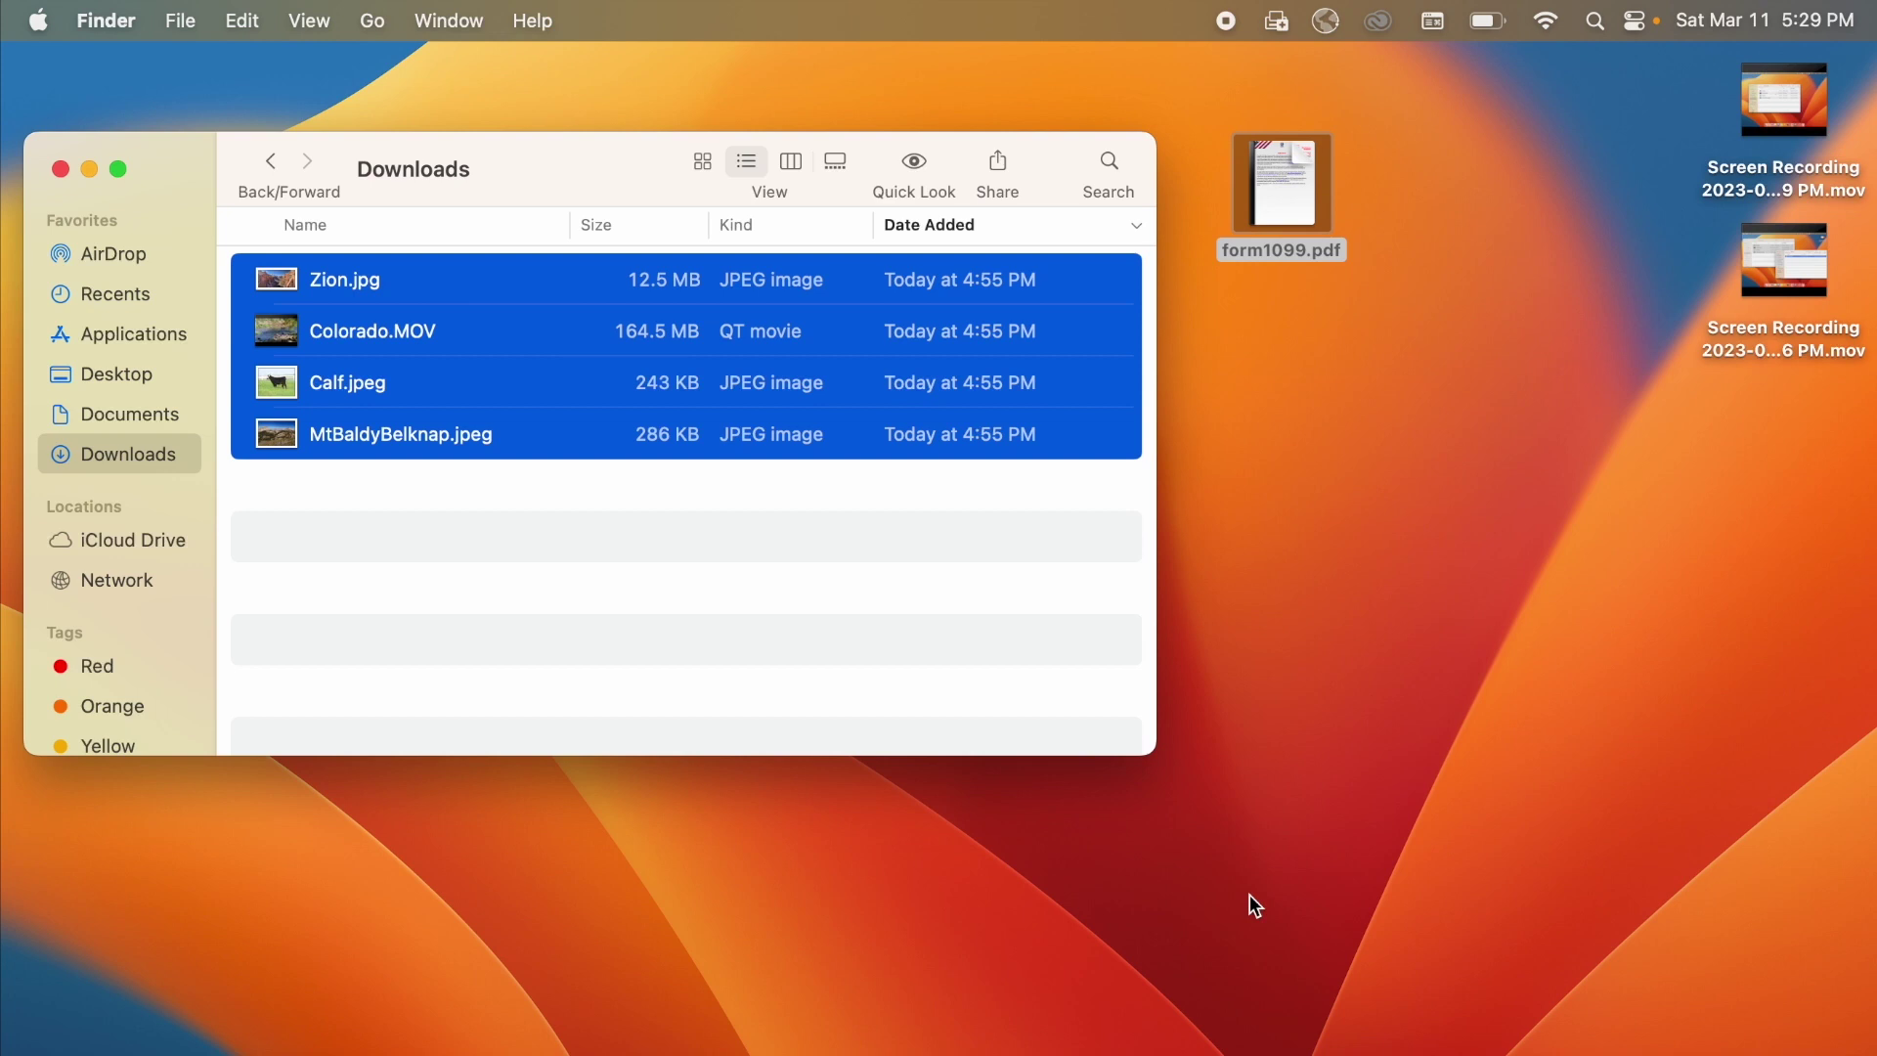